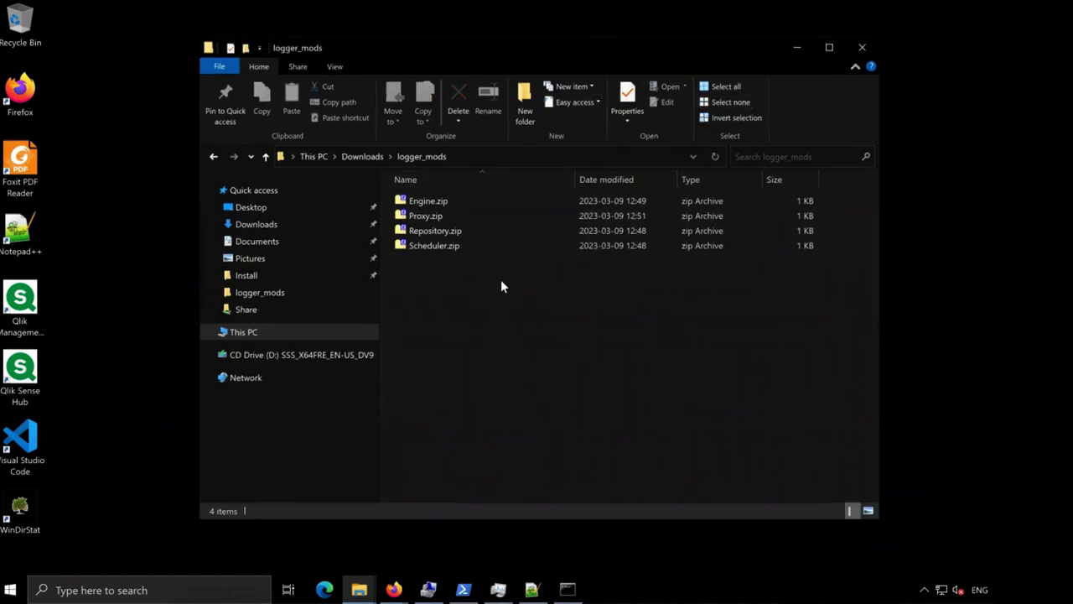
Step: Extract the four logger zip archives, each into its own folder, with 7-Zip
drag(501, 281, 409, 192)
right_click(427, 201)
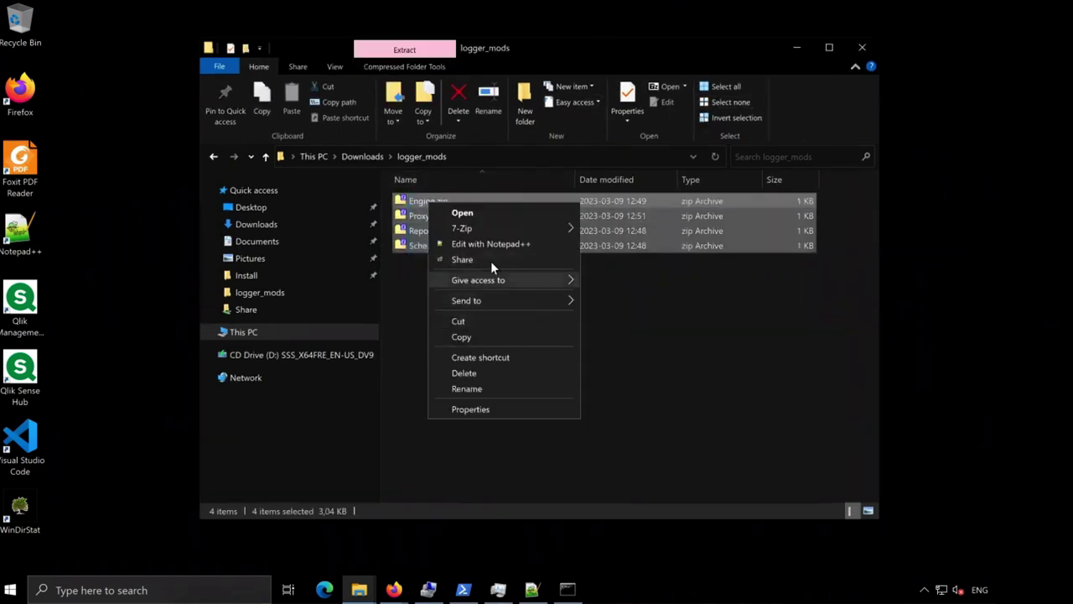
mouse_move(498, 230)
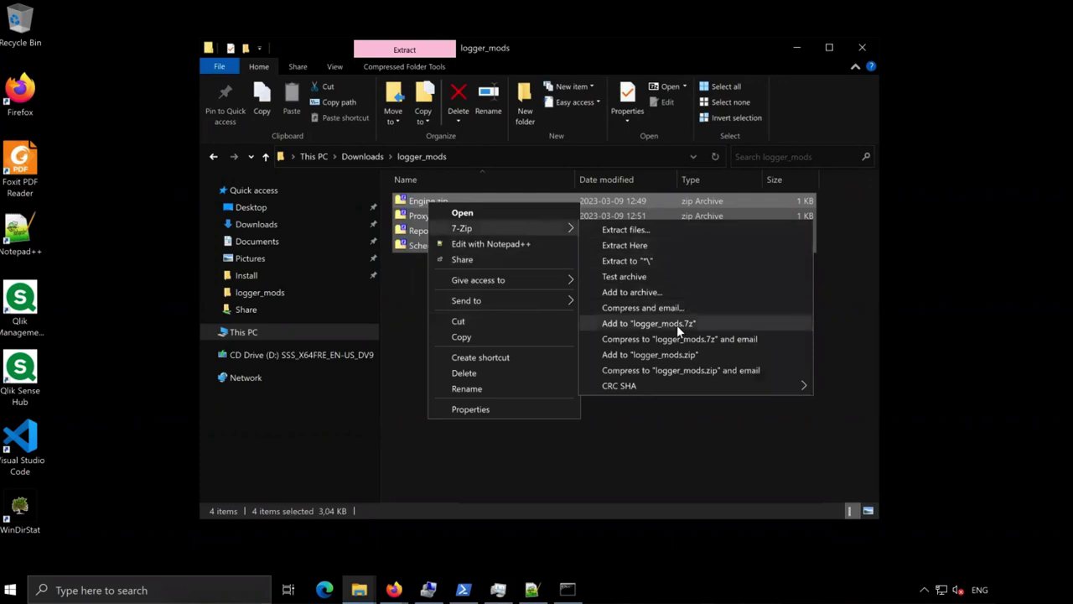
click(655, 262)
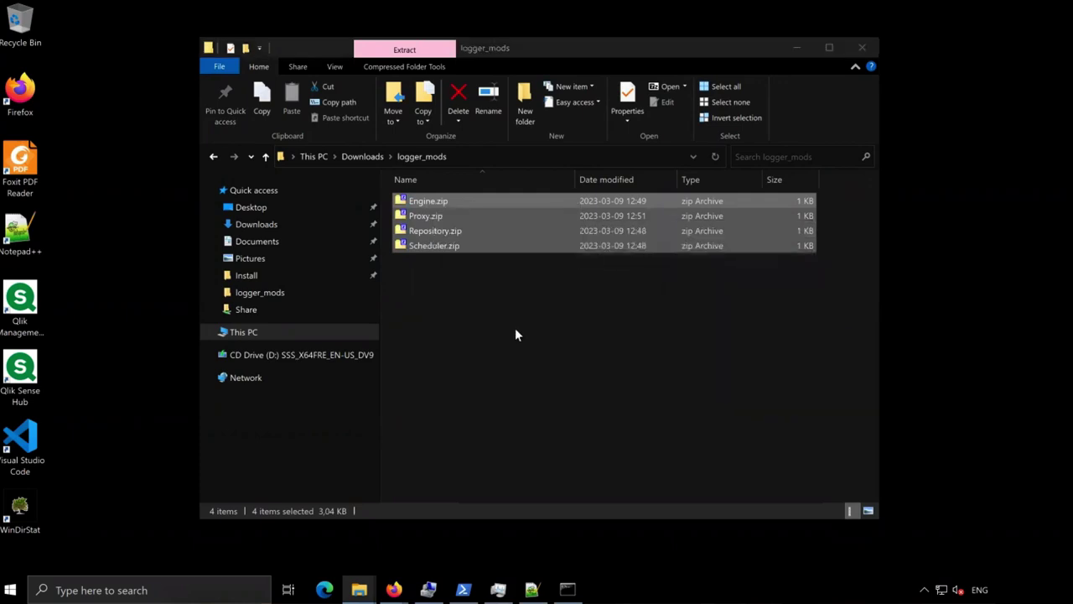
Step: Open the Scheduler folder's LocalLogConfig.xml in Notepad++ for editing
click(464, 358)
click(470, 260)
double_click(427, 246)
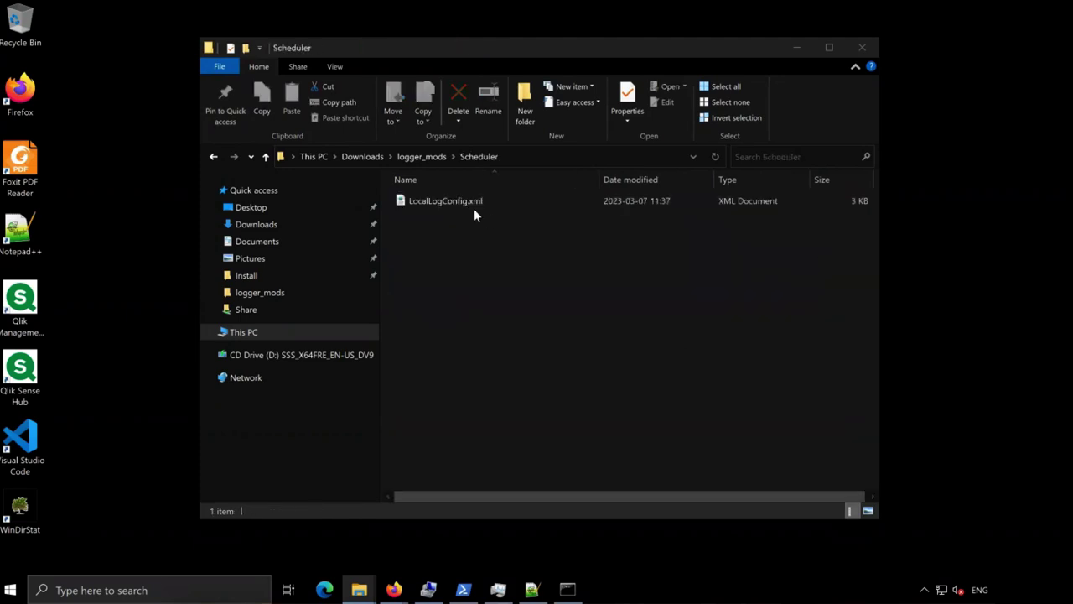
click(467, 203)
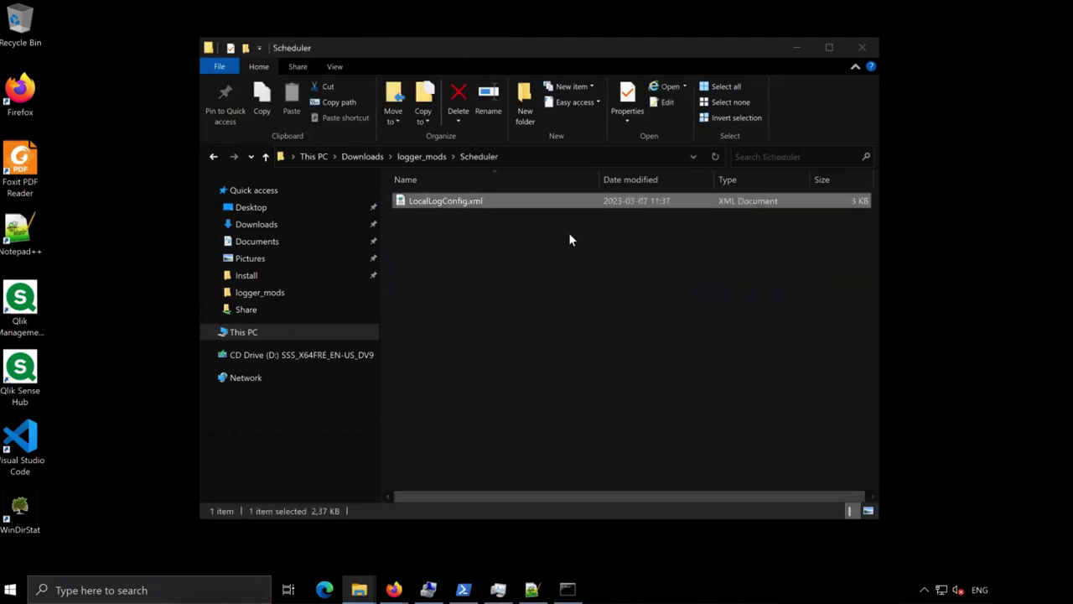
click(528, 232)
click(515, 204)
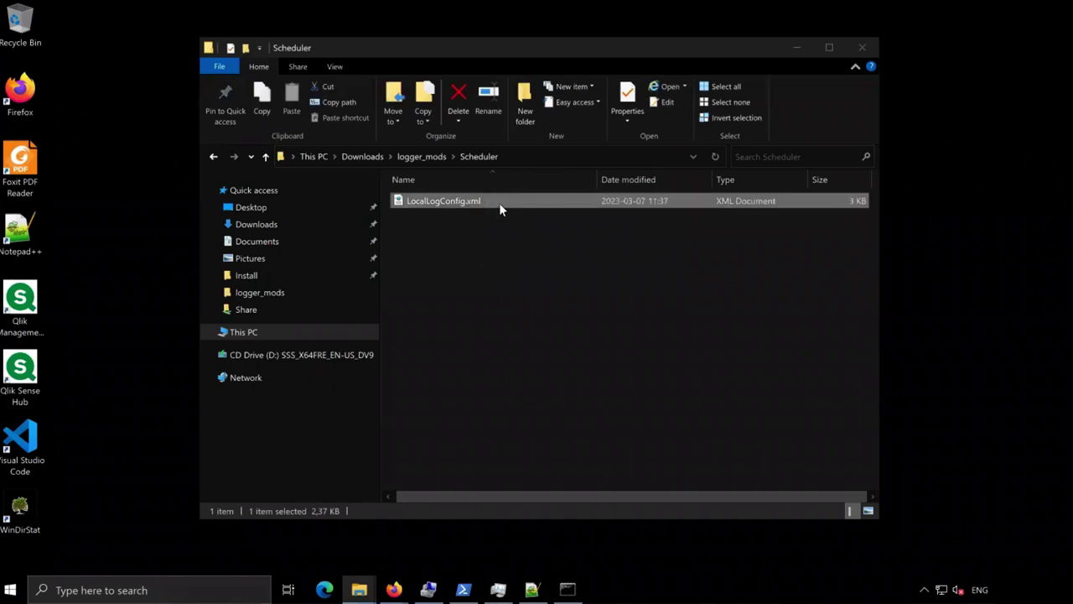
right_click(517, 208)
click(601, 258)
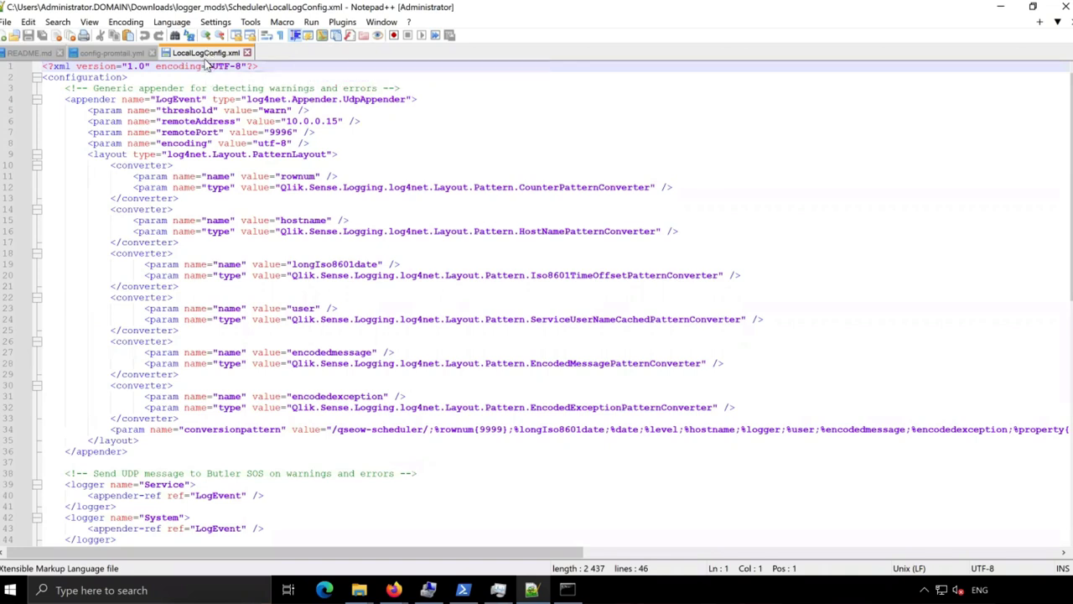
Step: Read through the appender, parameter and converter definitions in the Scheduler LocalLogConfig.xml
click(311, 108)
click(432, 100)
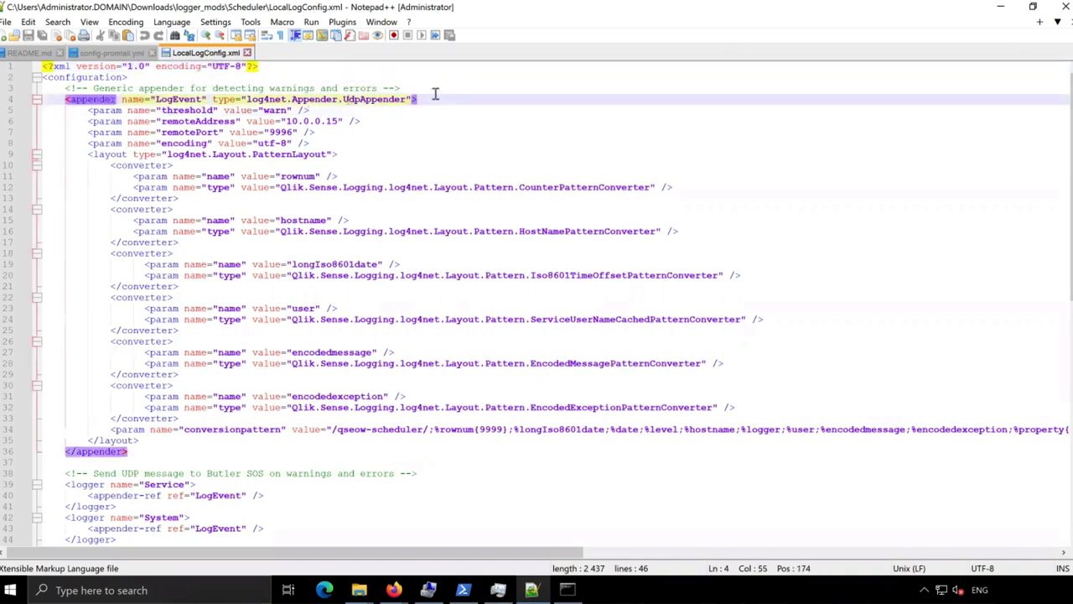
click(436, 90)
click(212, 87)
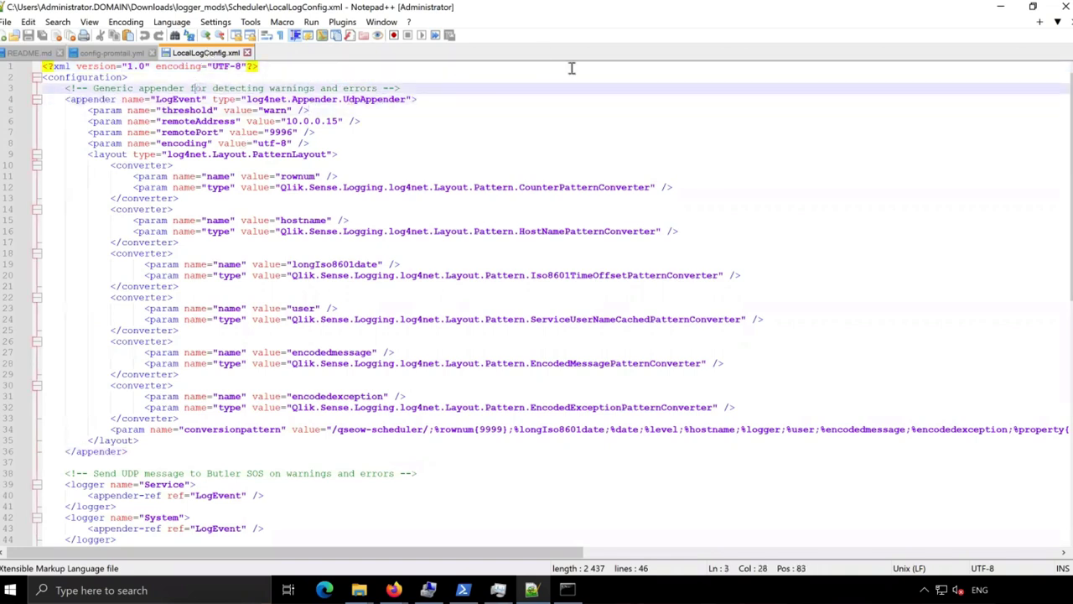
click(498, 93)
click(457, 78)
click(461, 91)
click(498, 112)
click(328, 143)
click(674, 164)
click(383, 220)
click(310, 189)
click(293, 166)
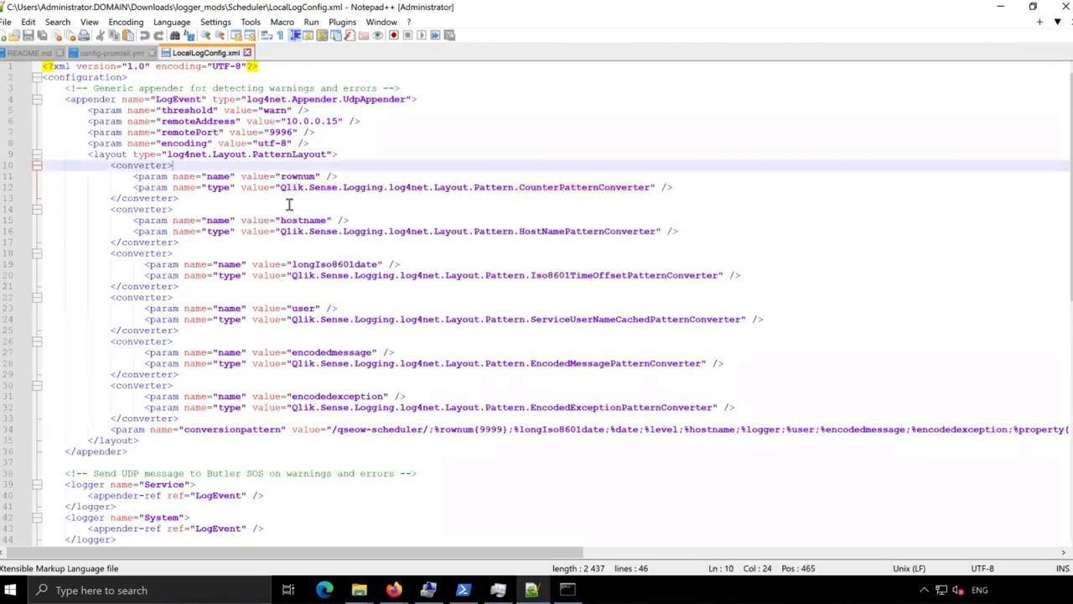
click(378, 417)
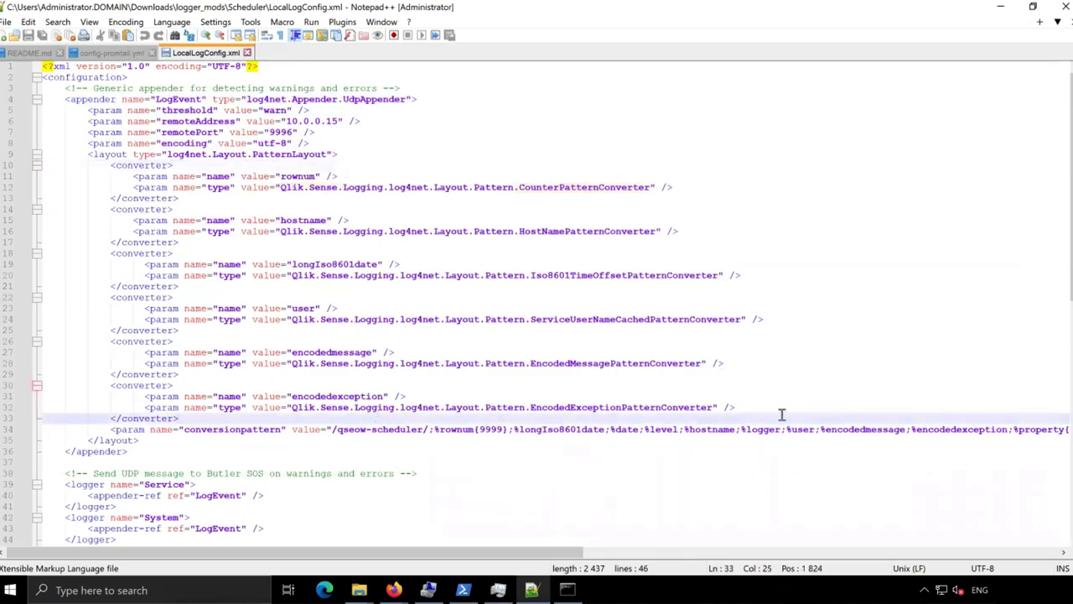
click(803, 440)
scroll(338, 401, down, 2)
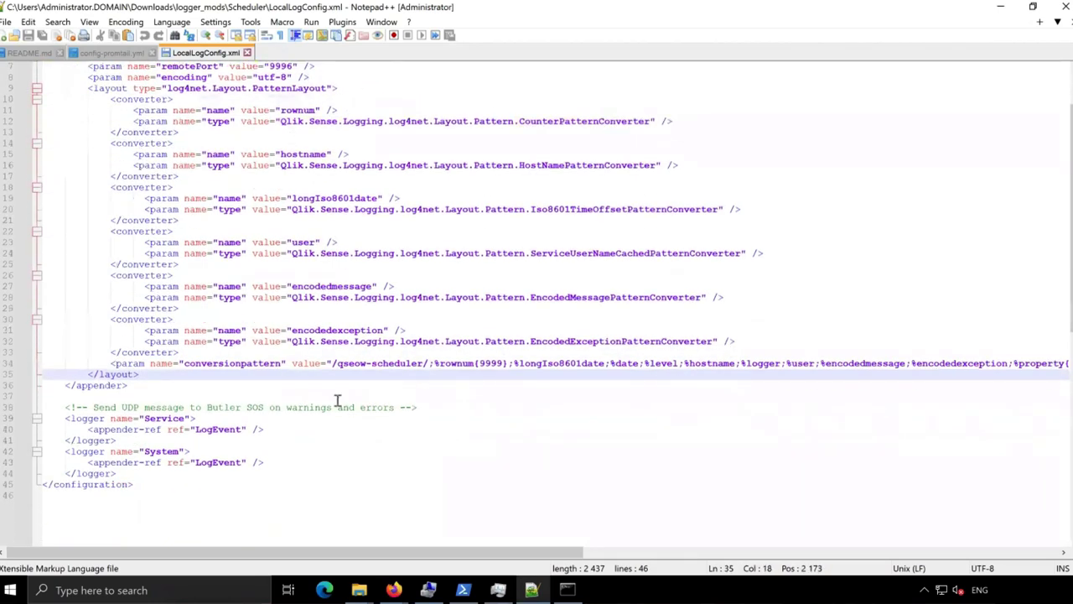
scroll(305, 426, up, 1)
scroll(305, 426, up, 2)
Step: Replace remoteAddress 10.0.0.15 on line 6 with butler-sos.domain.local
click(280, 122)
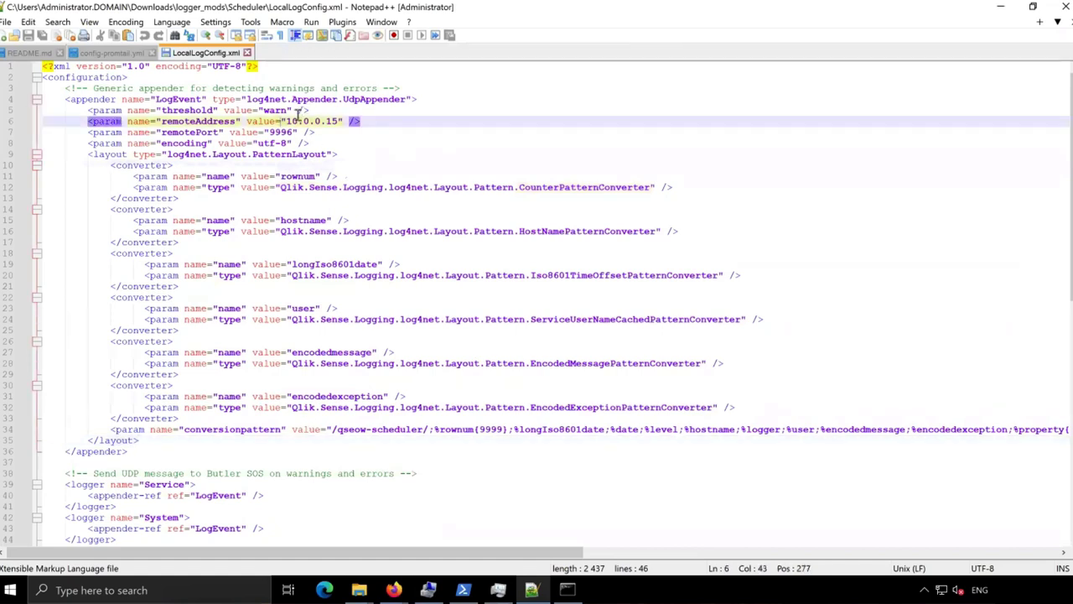
drag(284, 123, 340, 122)
text(butler-sos.domain.local)
drag(284, 123, 419, 122)
click(419, 121)
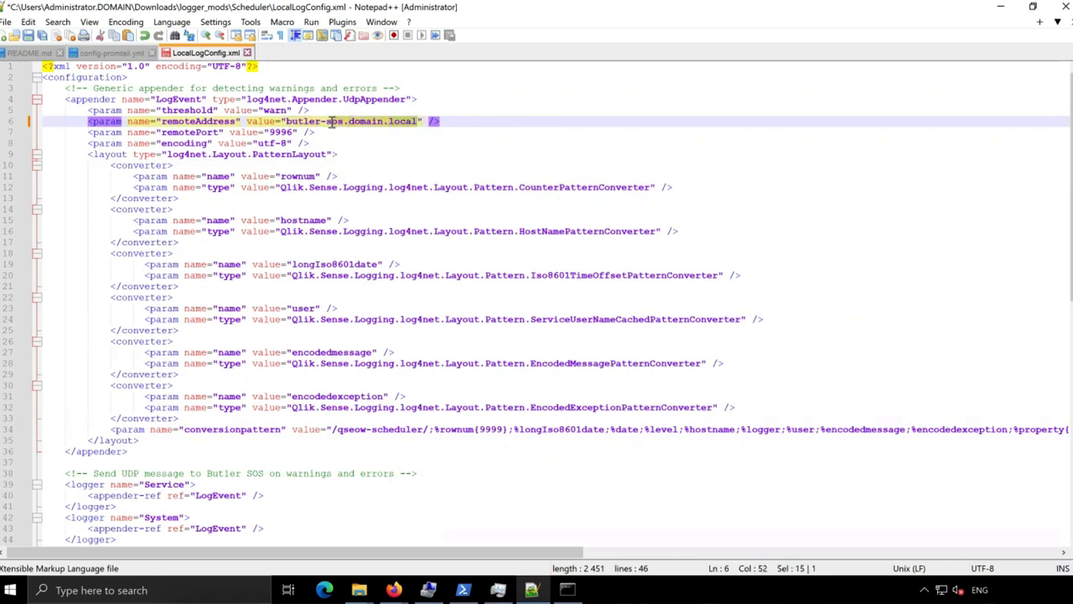
Step: Check that remotePort on line 7 remains 9996
click(270, 132)
double_click(276, 131)
click(293, 132)
click(295, 132)
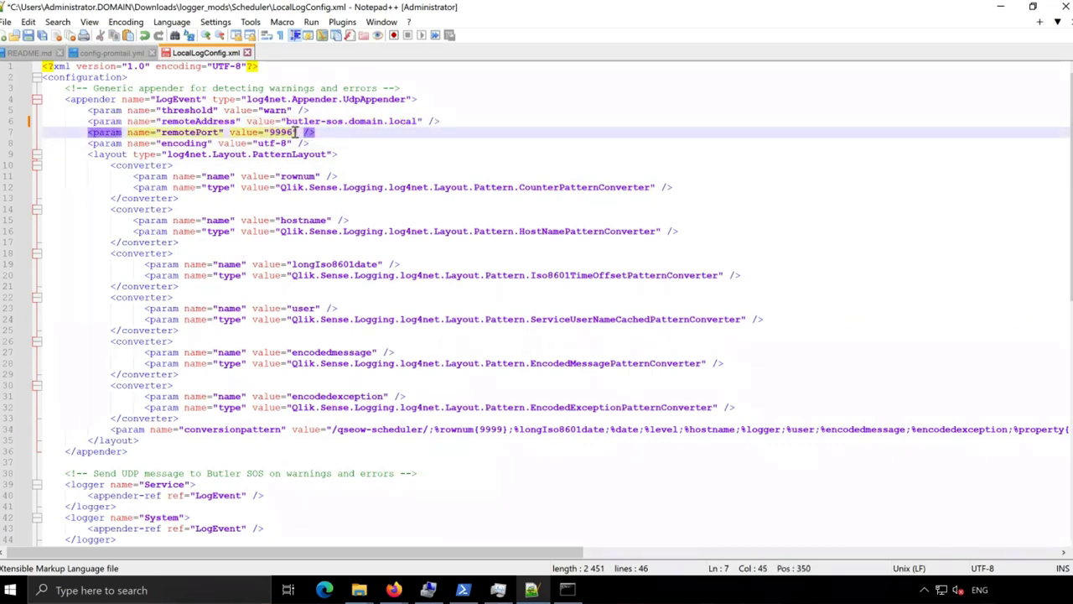
key(Left)
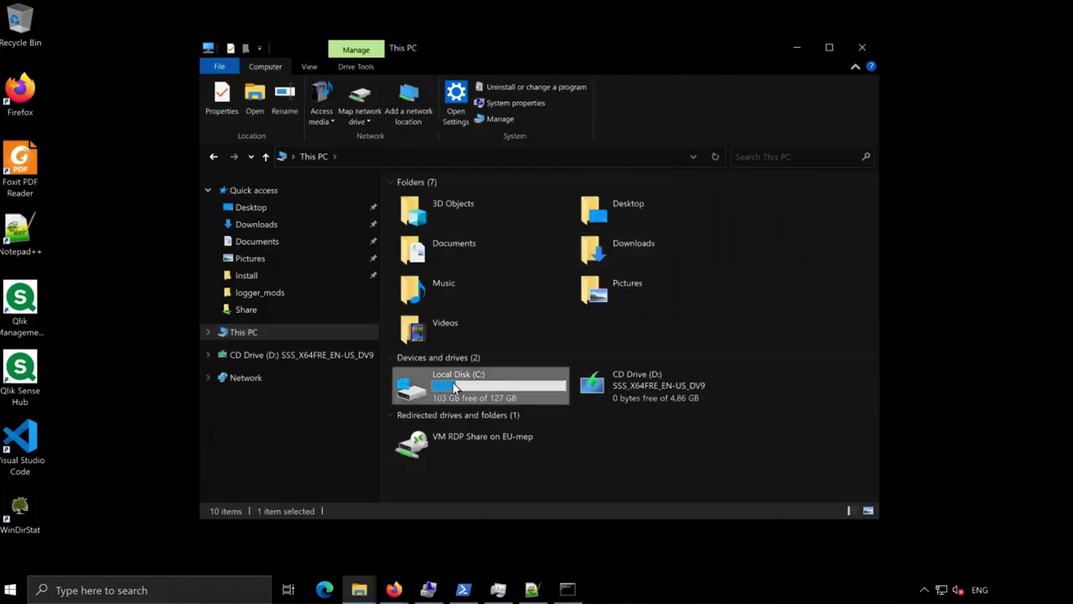
Step: Open C:\ProgramData\Qlik\Sense\Engine\LocalLogConfig.xml in Notepad++
double_click(452, 382)
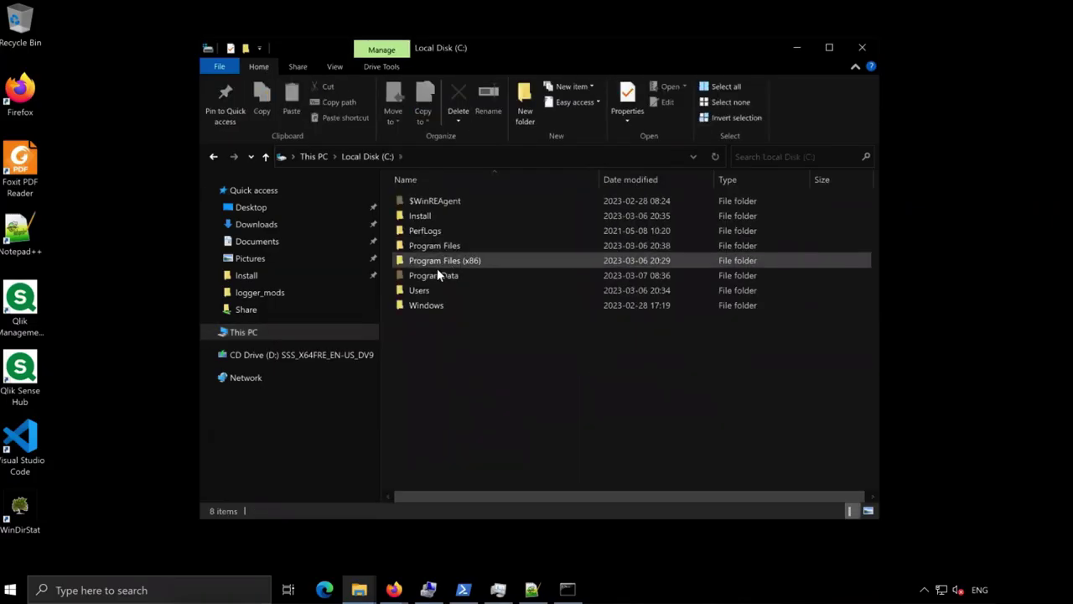
double_click(437, 275)
double_click(437, 275)
double_click(435, 230)
click(439, 245)
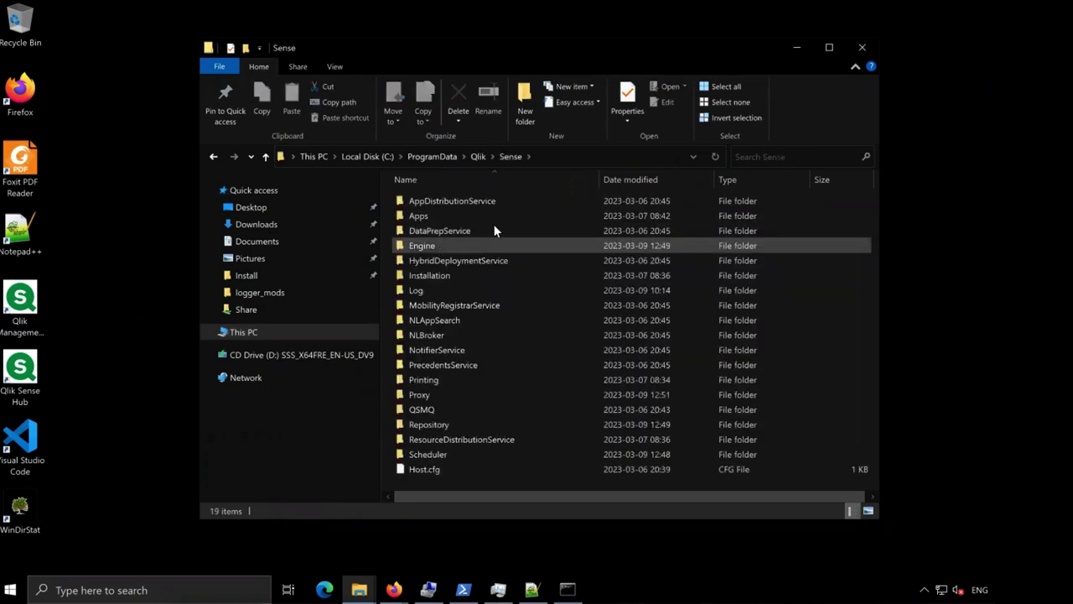
double_click(555, 249)
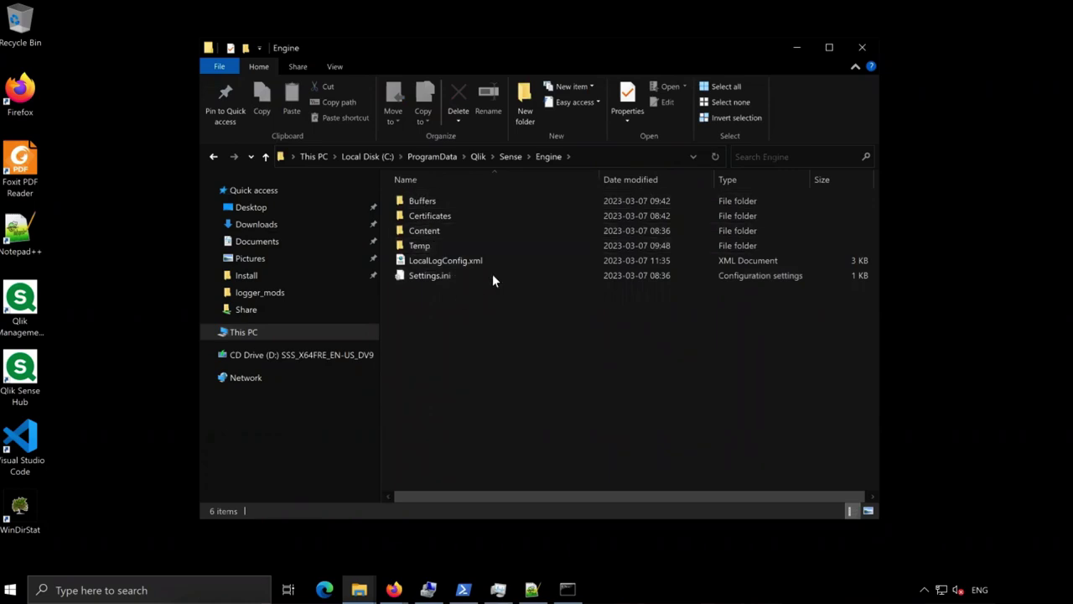
click(499, 257)
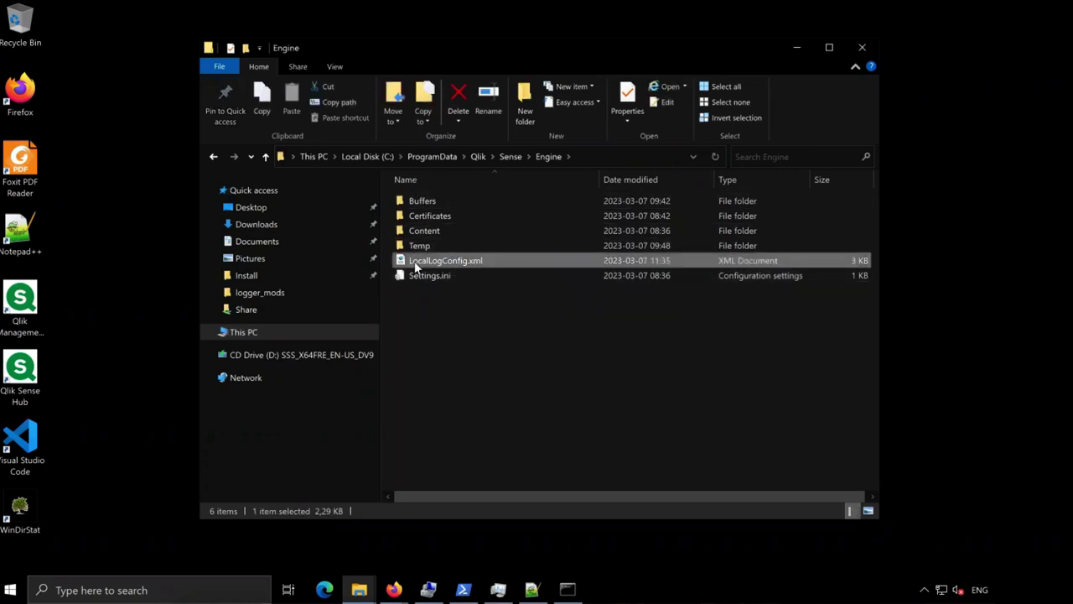
right_click(507, 265)
click(567, 322)
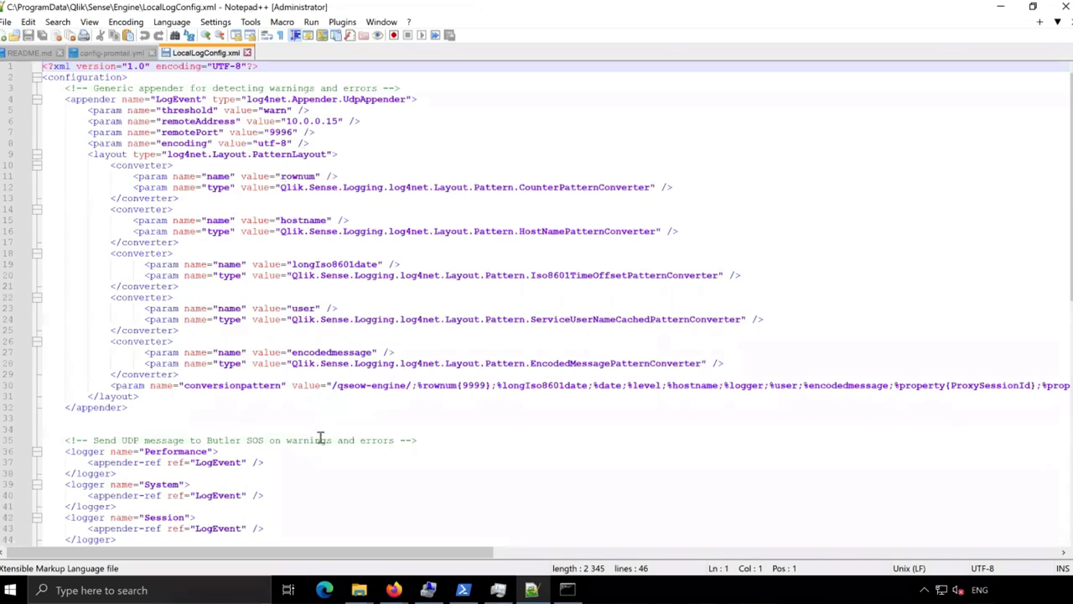
Step: Check the Engine config's remoteAddress 10.0.0.15 and port 9996, then scroll through its loggers
drag(285, 121, 342, 121)
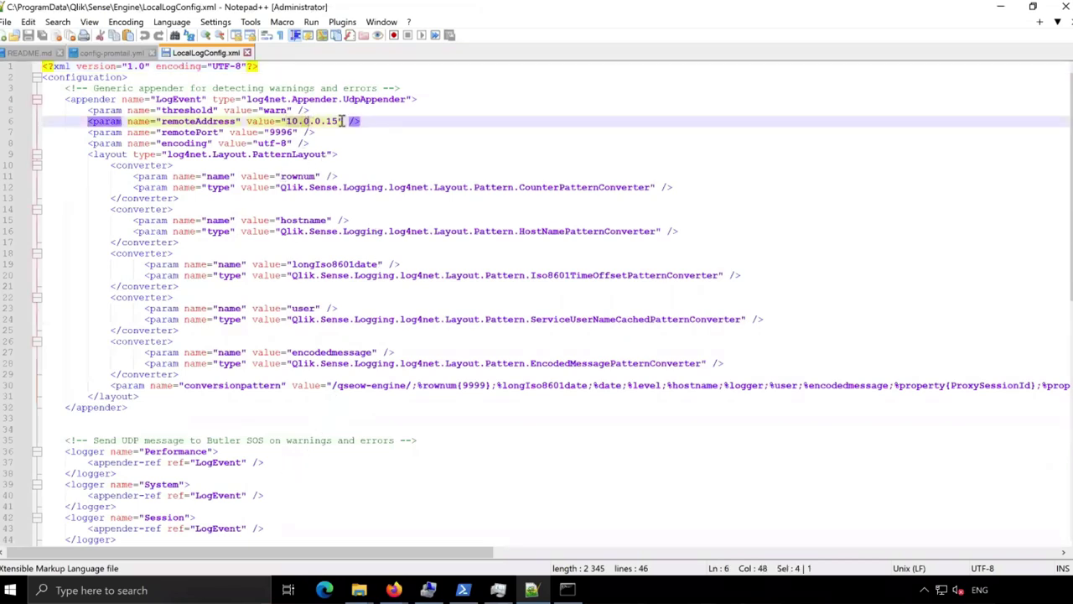
click(268, 125)
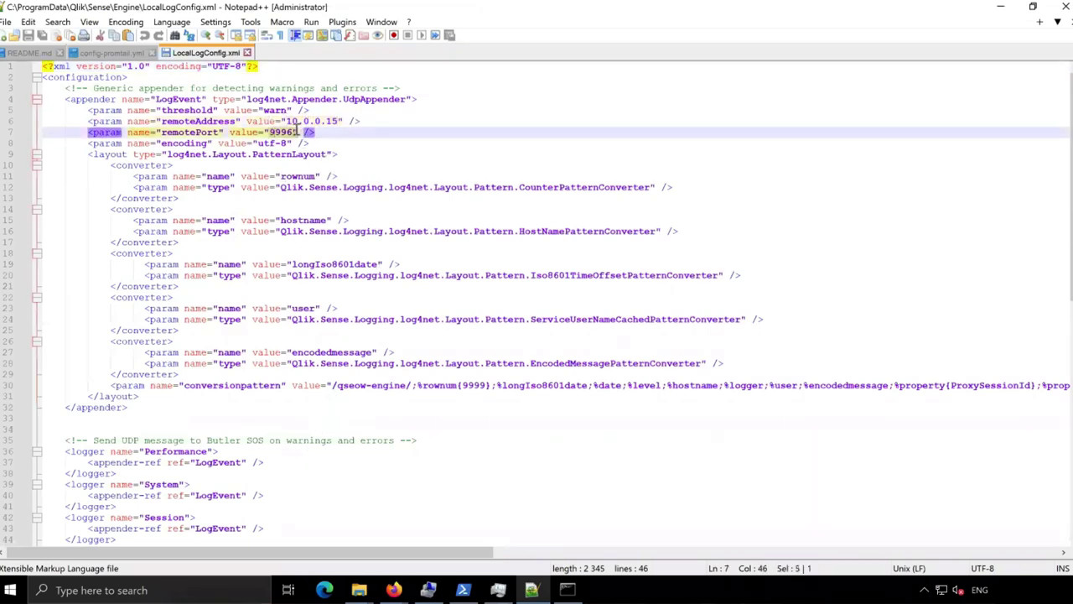
click(406, 152)
scroll(524, 172, down, 3)
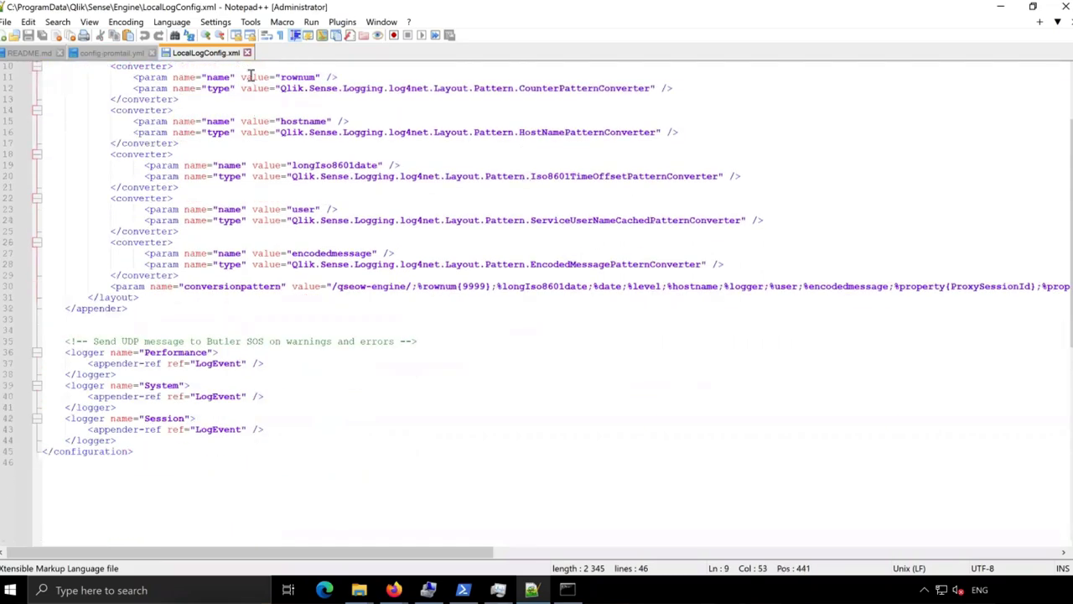
Step: Minimize Notepad++ and select the Engine, Proxy, Repository and Scheduler folders in logger_mods
click(1001, 7)
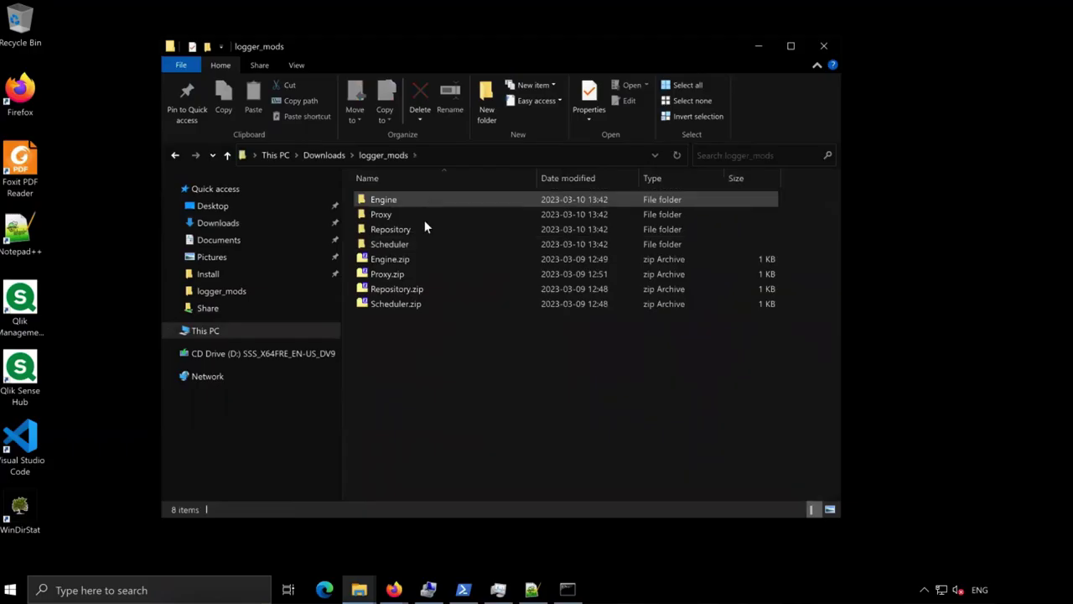
shift+click(421, 244)
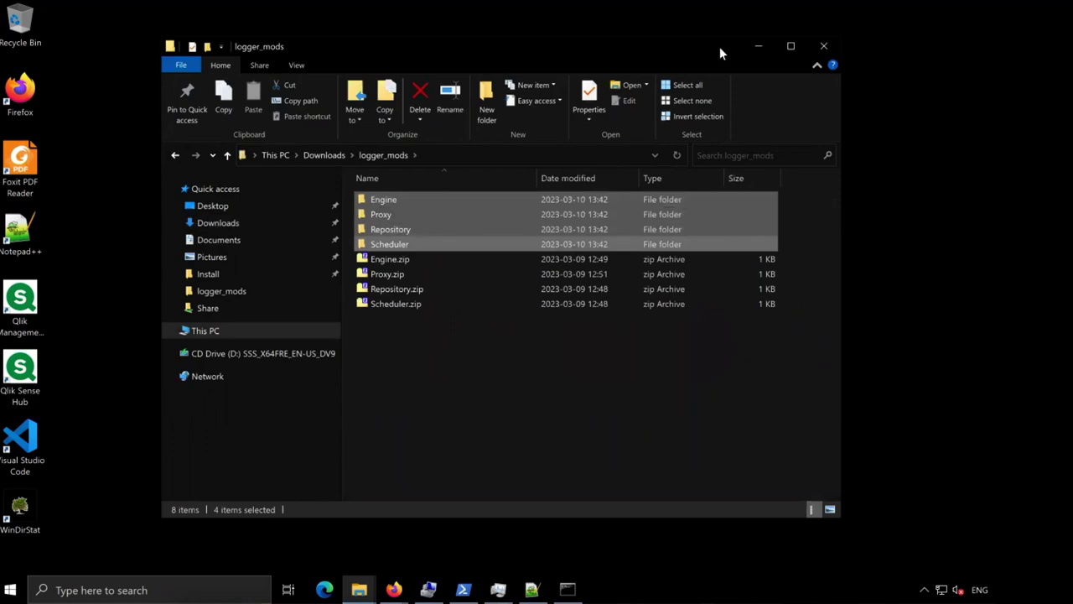
drag(735, 46, 750, 47)
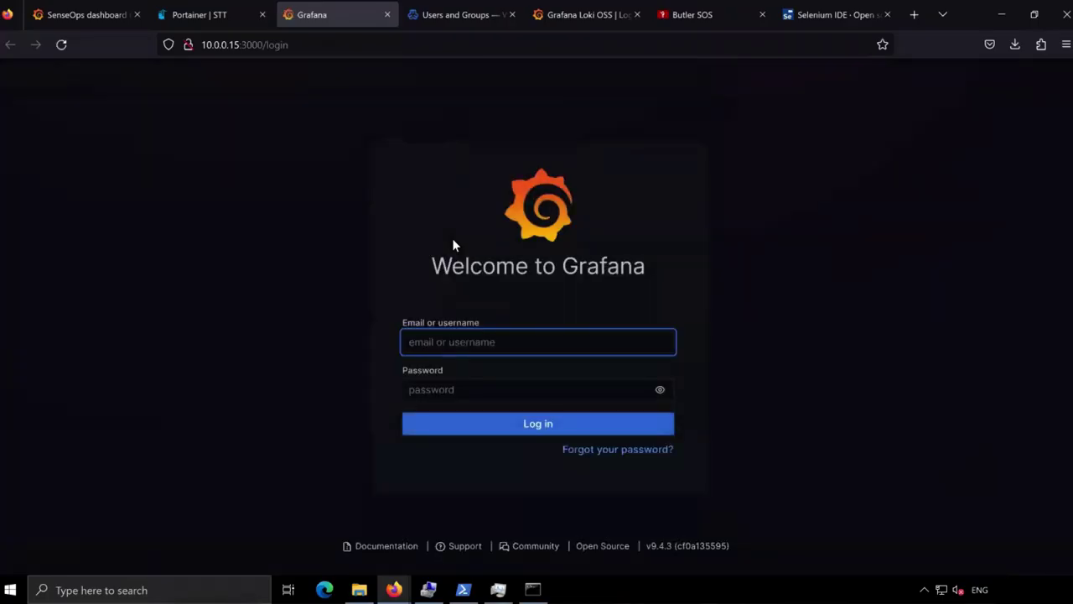
Step: Log in to Grafana with the admin username and the account password
text(admin)
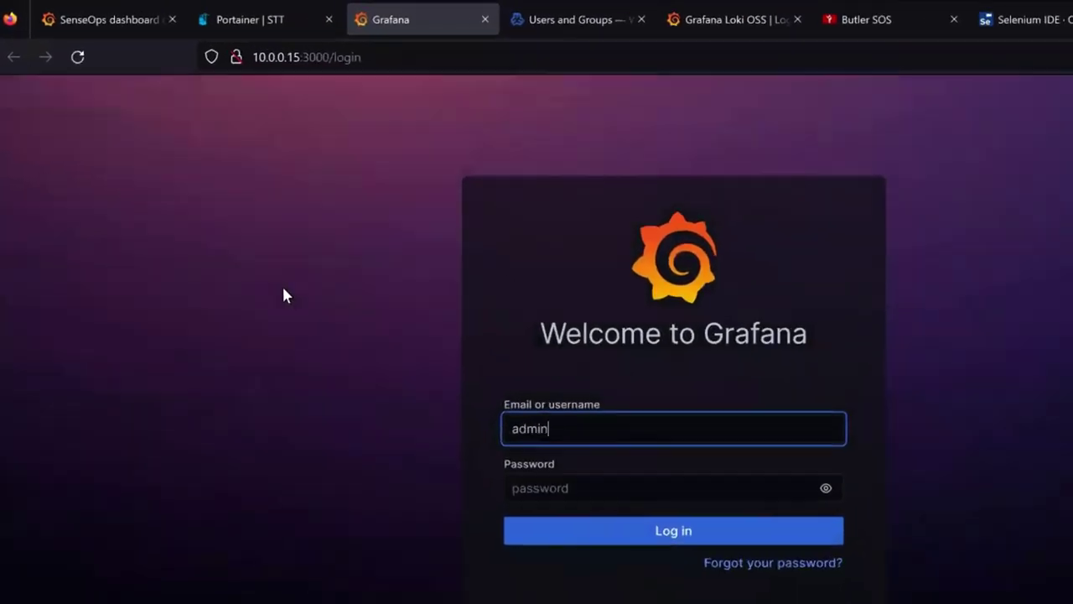
key(Tab)
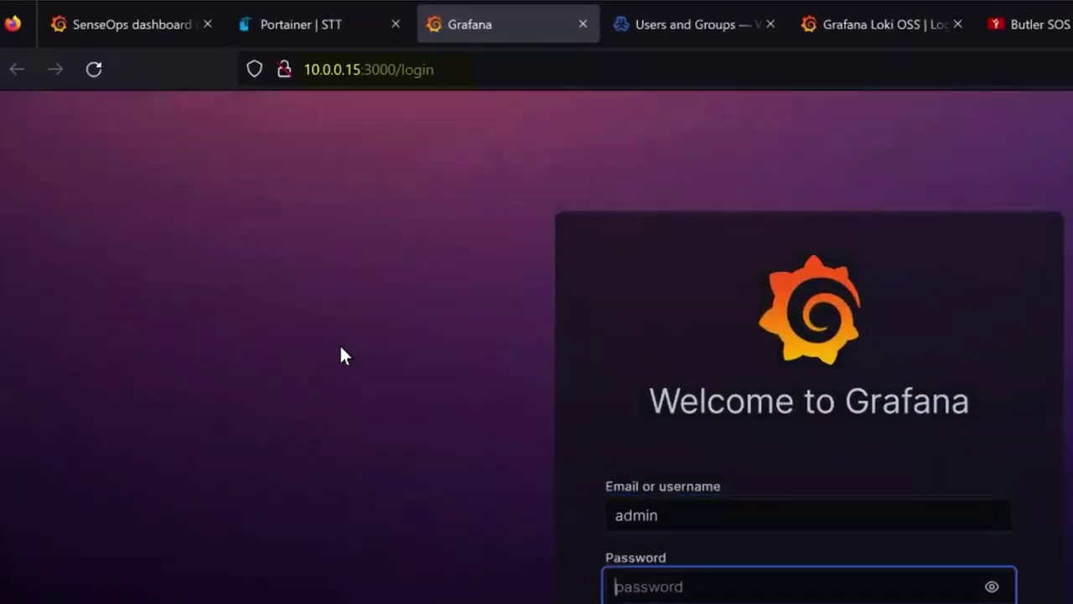
text(••••••••••••)
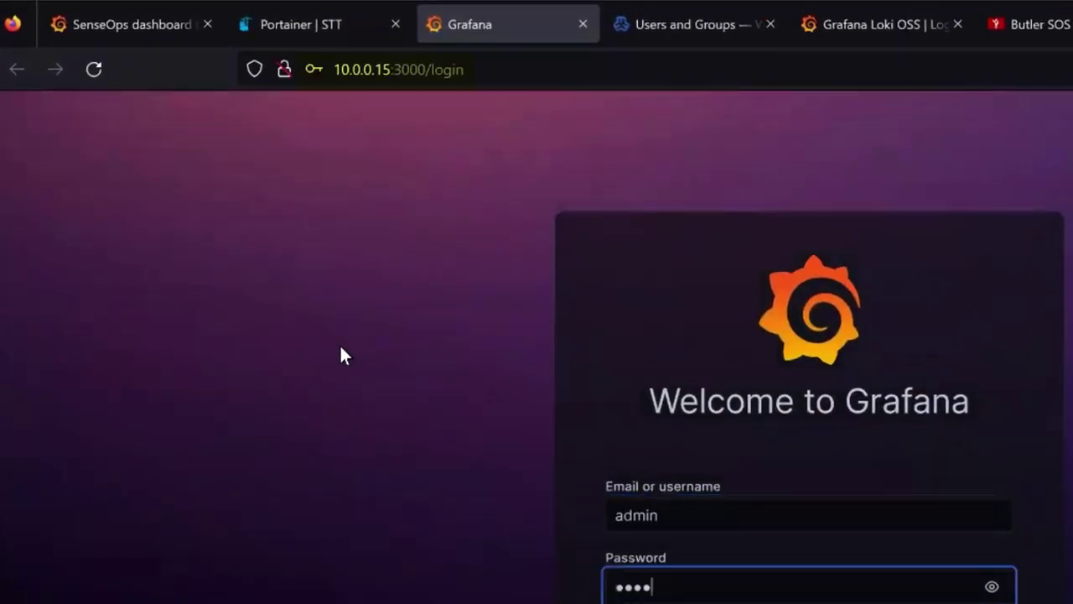
key(Return)
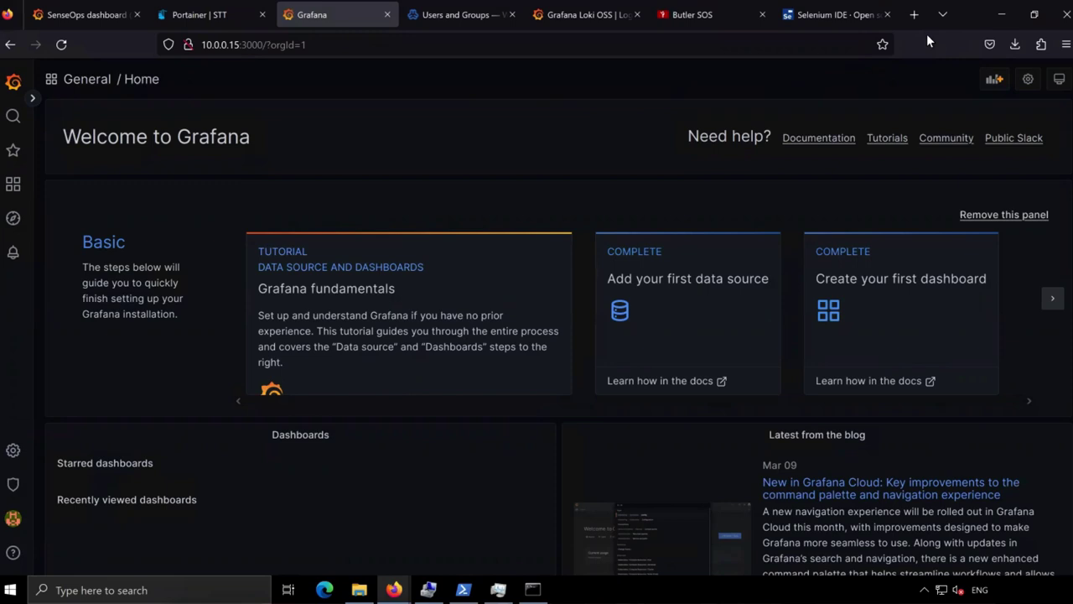
Step: Browse to the Dashboards list and bring up the New dashboard options
mouse_move(11, 187)
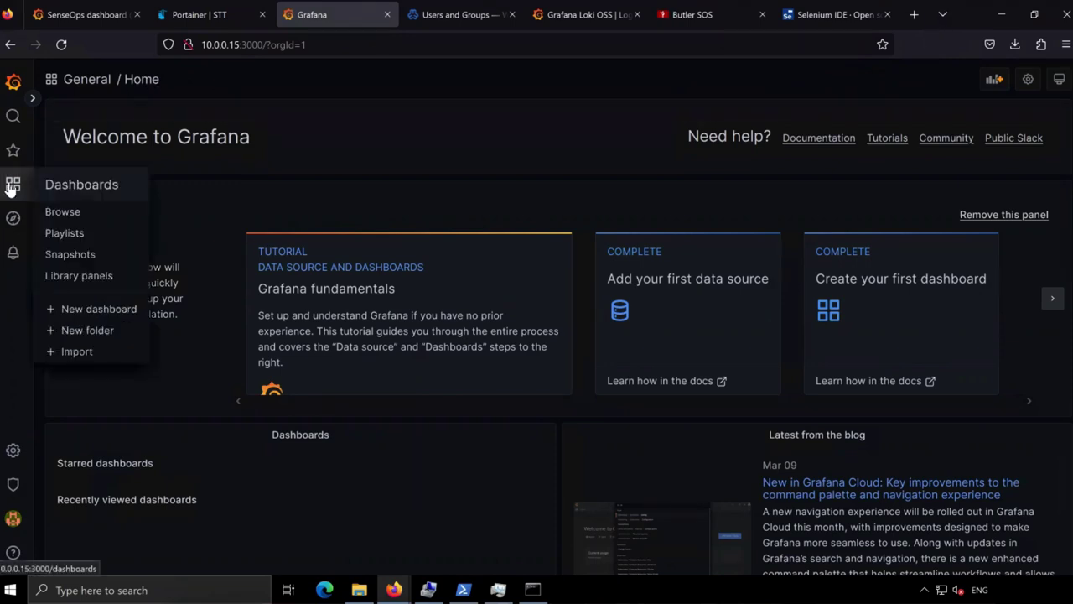
click(59, 211)
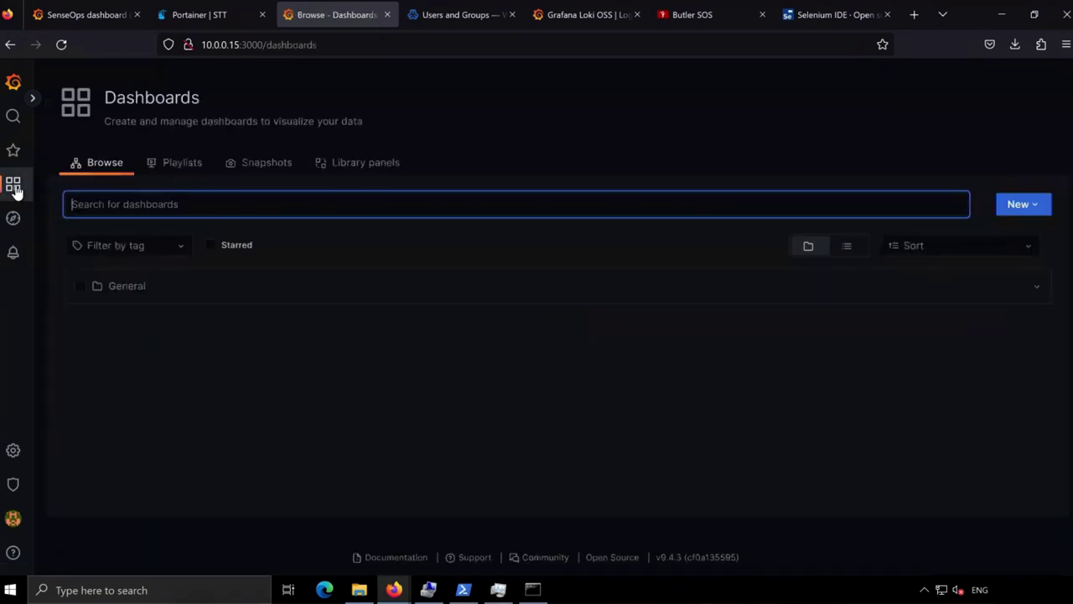
click(30, 97)
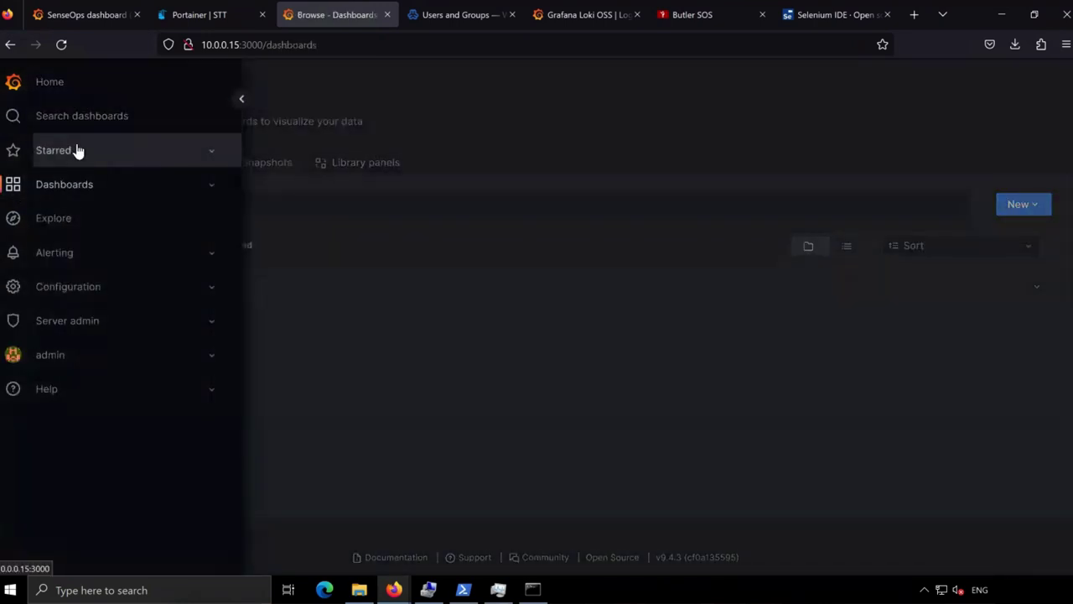
click(85, 192)
click(66, 216)
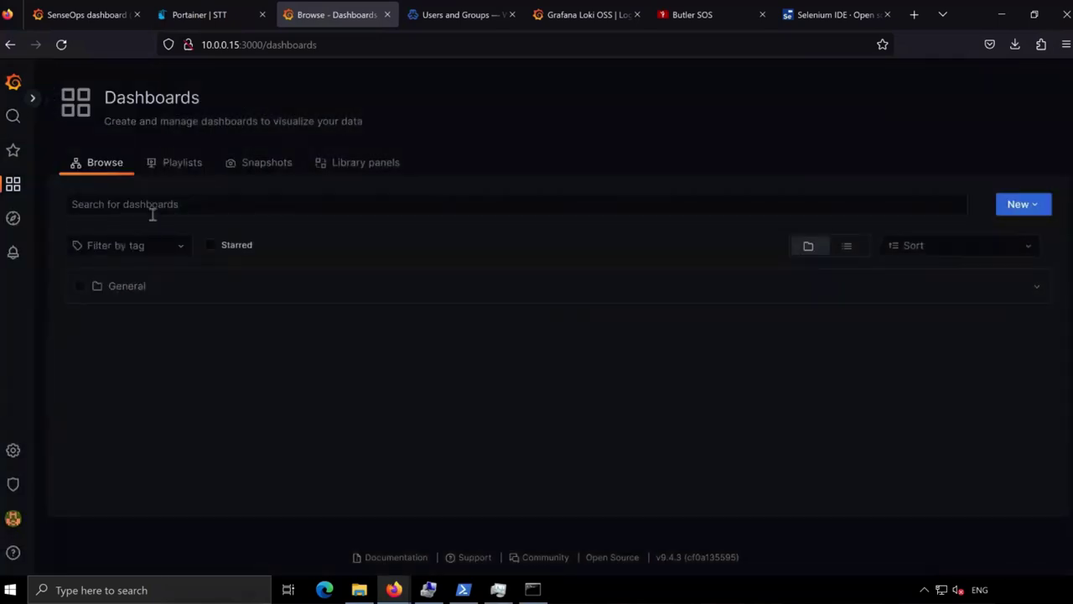
click(1044, 211)
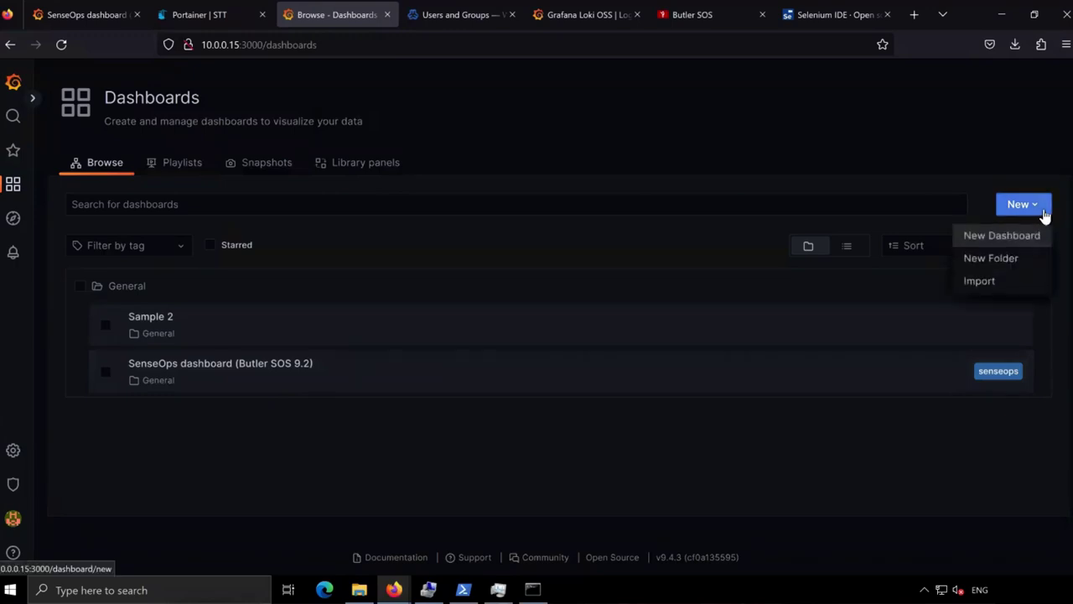
Step: Start an import, then open and select the raw senseops_grafana9-1_butler9-2_dashboard.json from docs/grafana
click(990, 286)
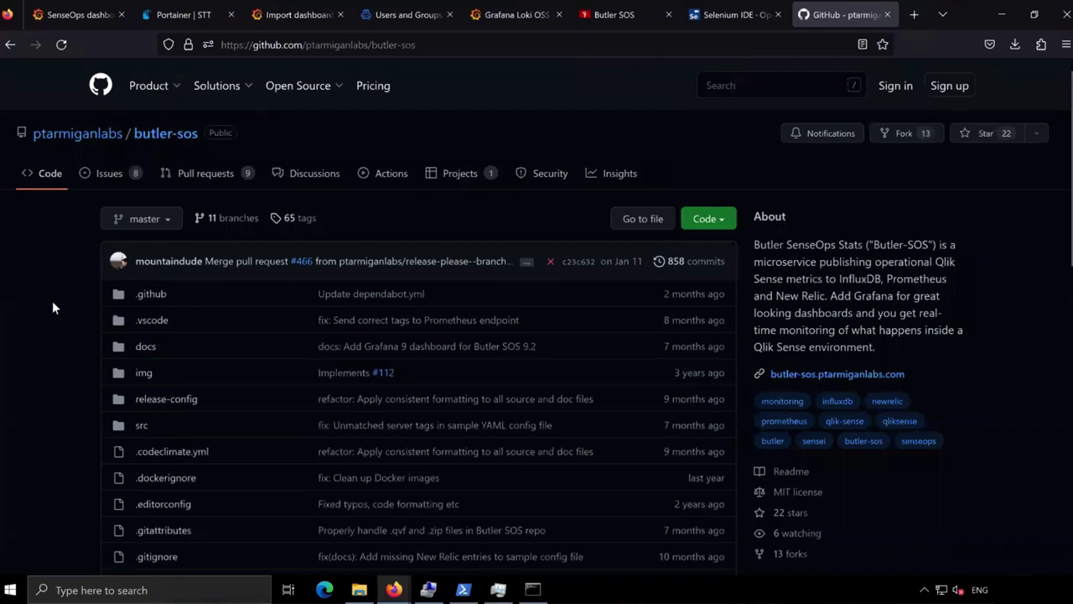
click(145, 346)
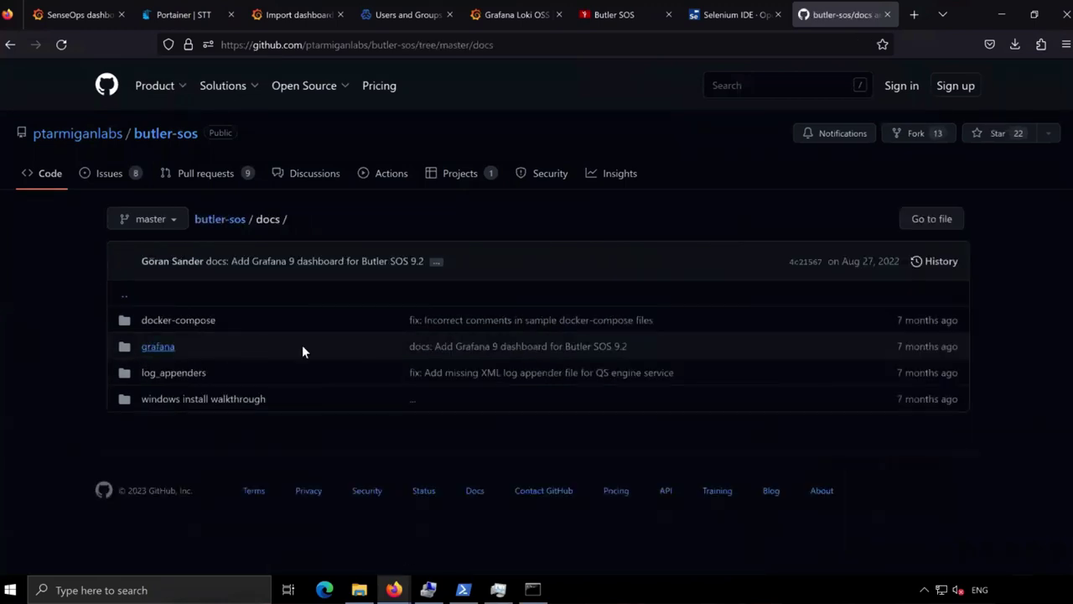
click(160, 347)
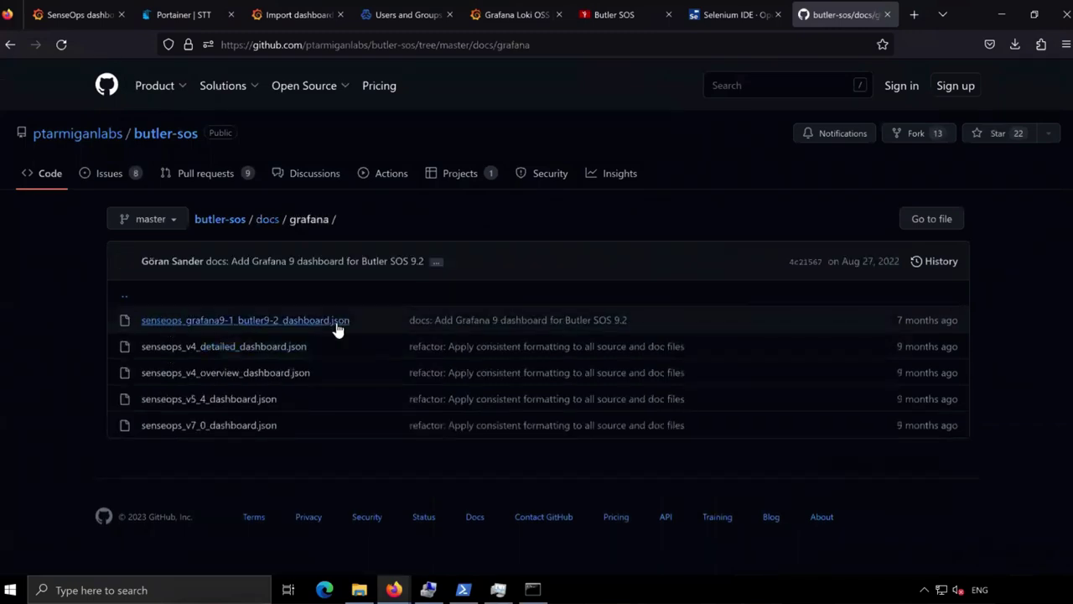
click(334, 322)
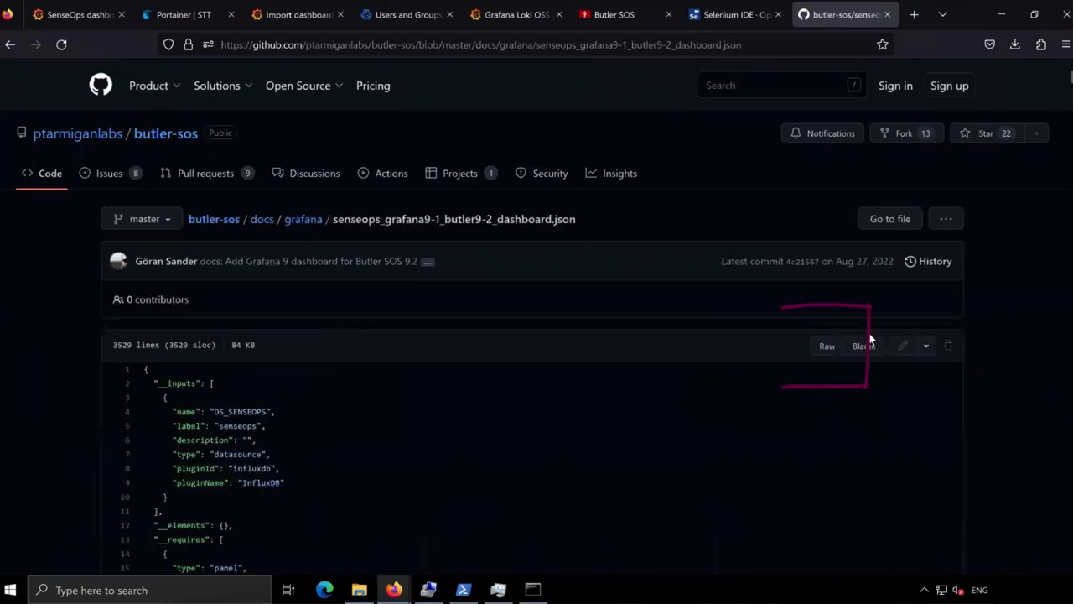
click(829, 347)
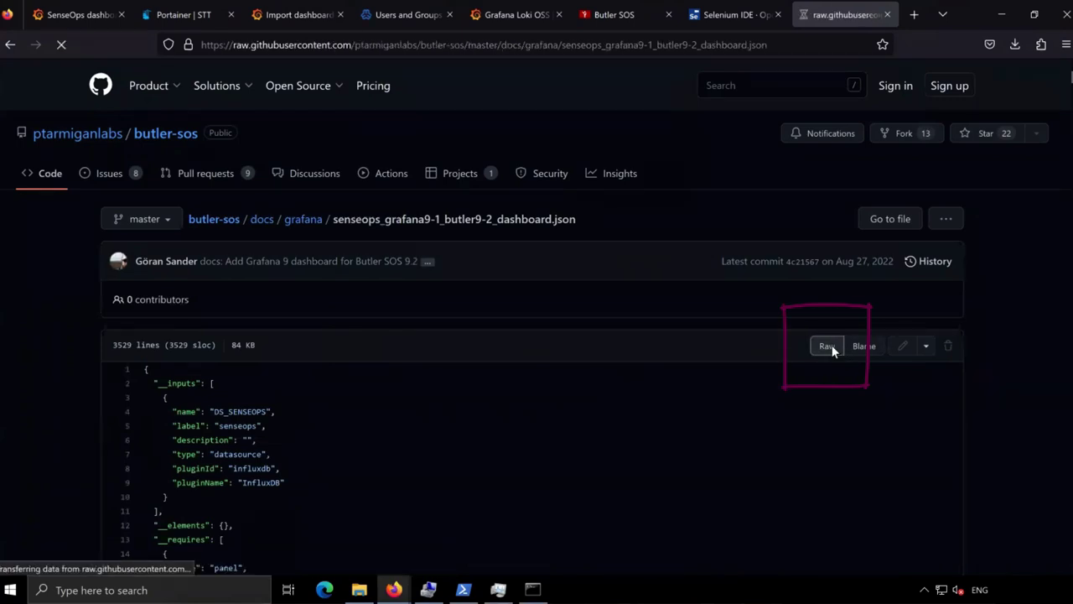
right_click(259, 279)
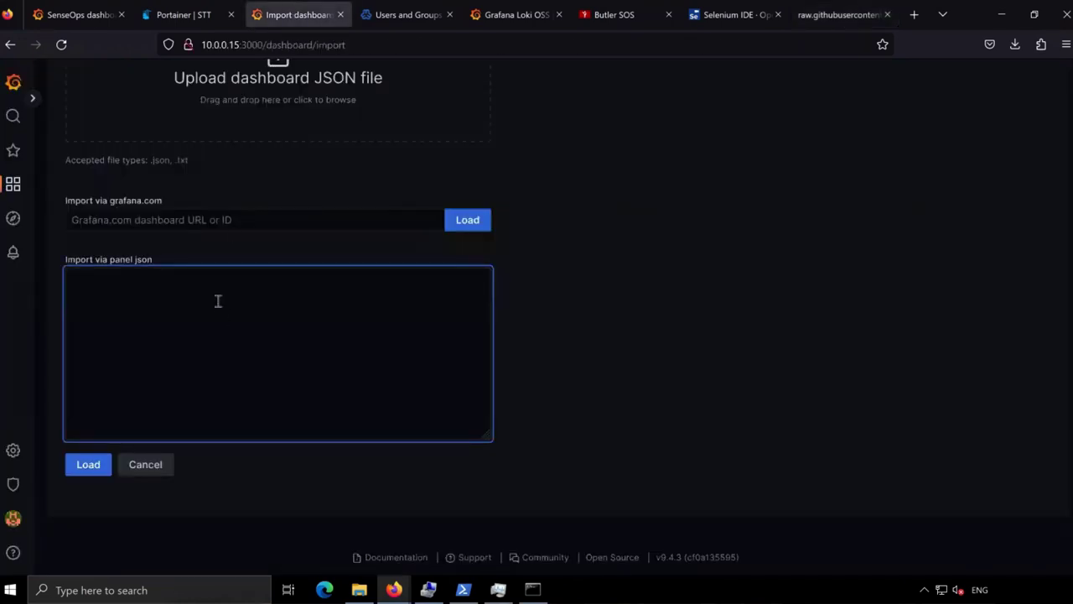
Step: Paste and load the dashboard JSON, choose InfluxDB (default) as data source, and import
right_click(217, 306)
click(264, 405)
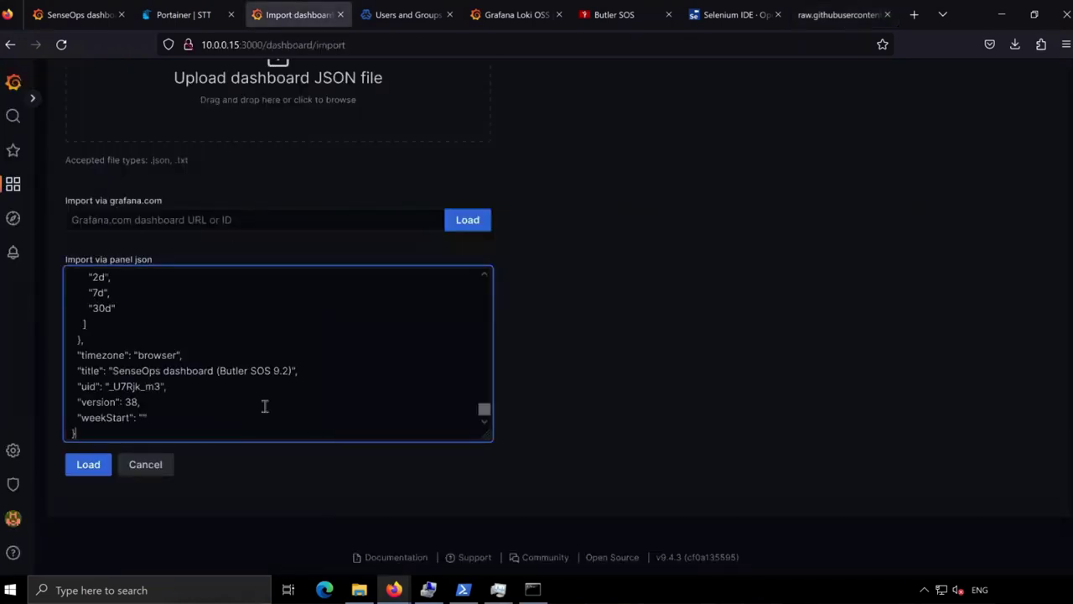
click(94, 466)
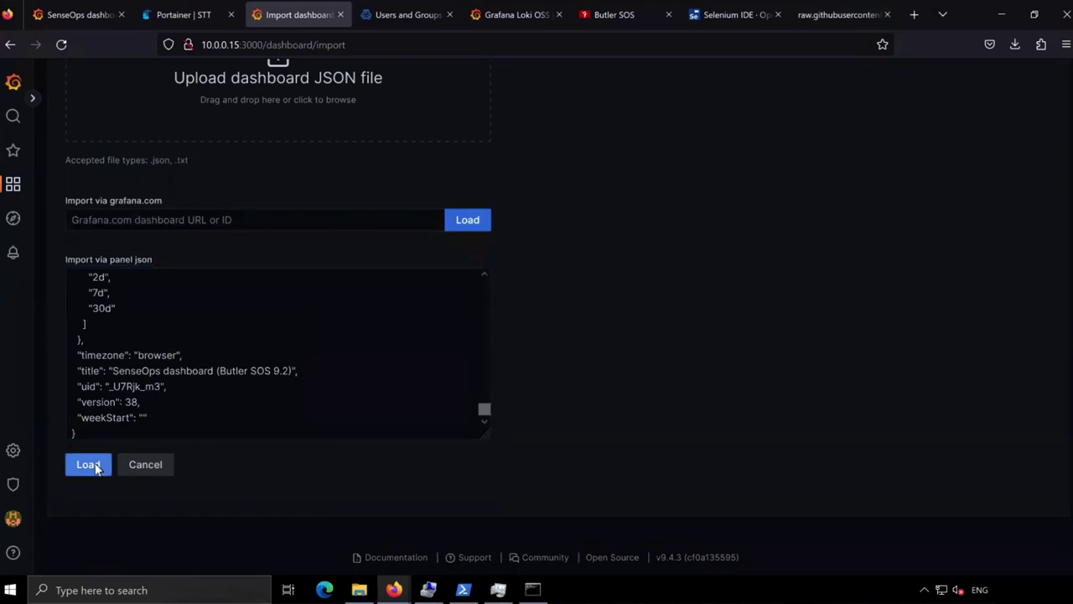
click(651, 339)
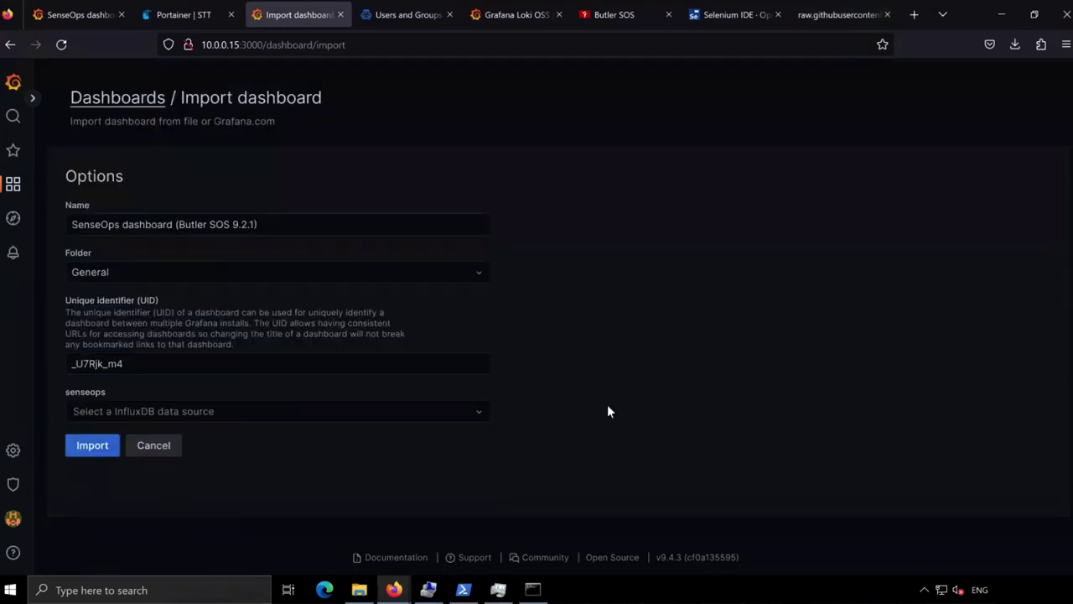
click(198, 419)
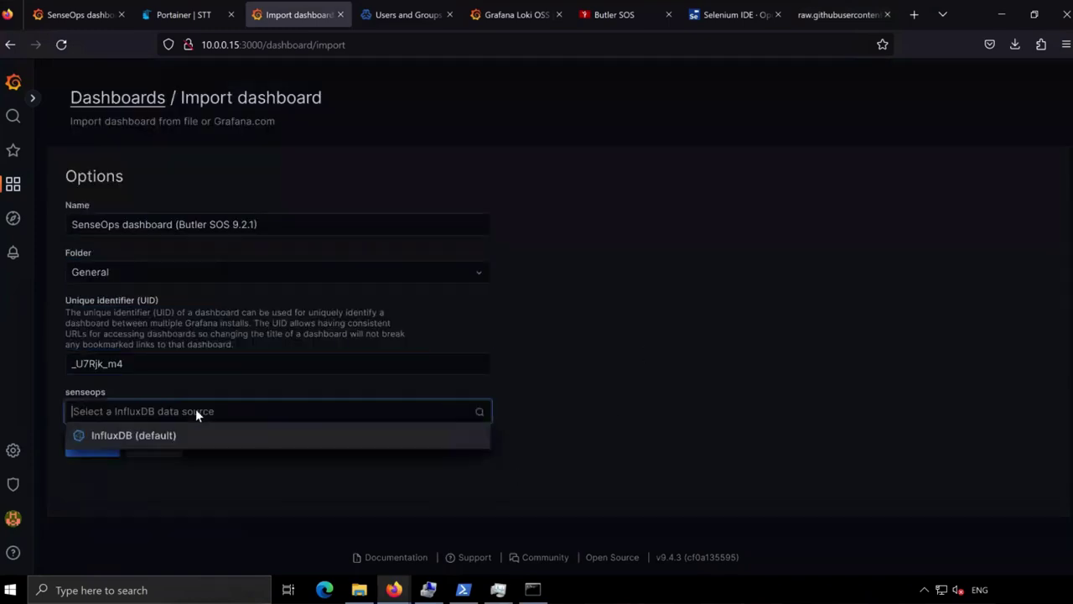
click(97, 437)
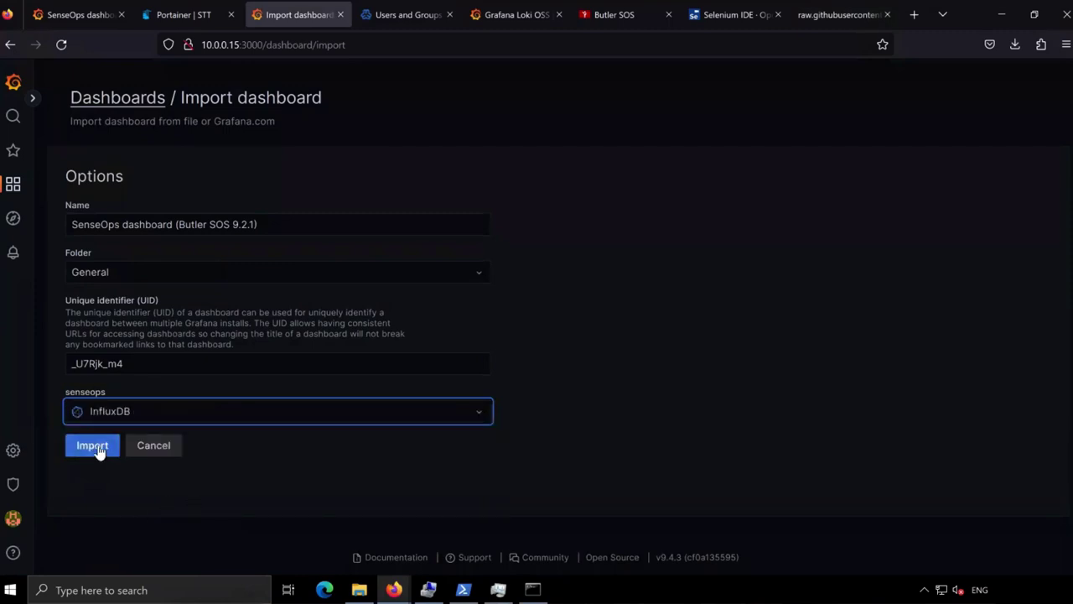
click(93, 446)
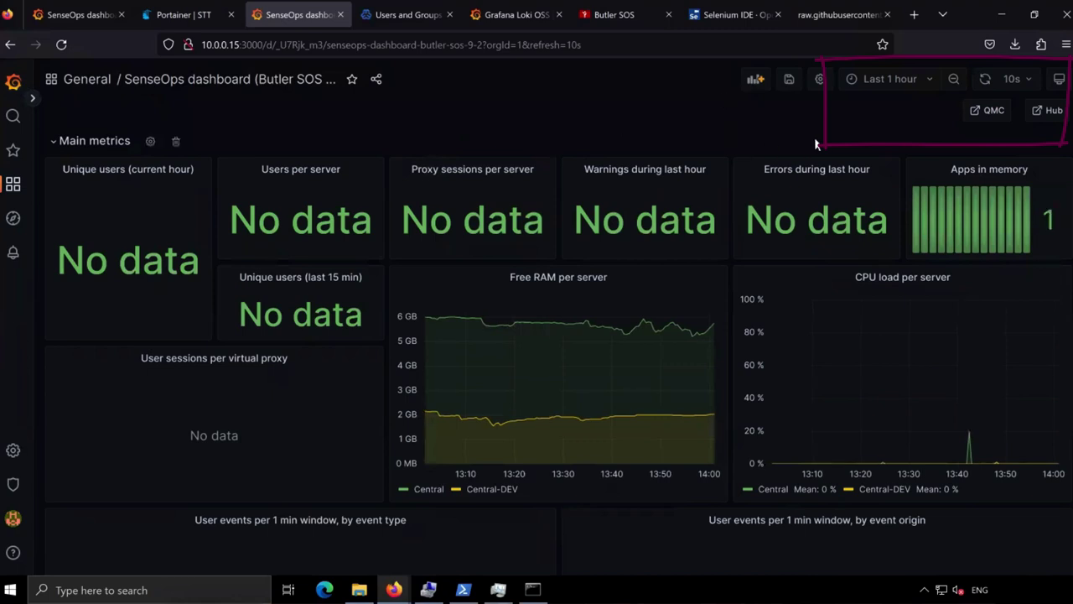
Step: Set the dashboard time range to Last 24 hours
click(906, 84)
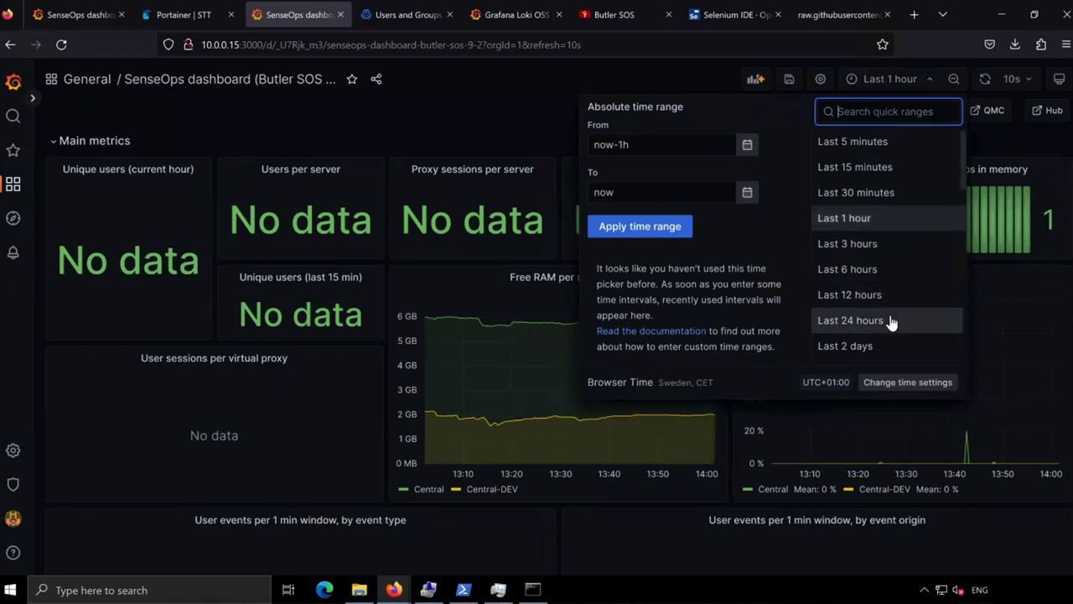
click(851, 320)
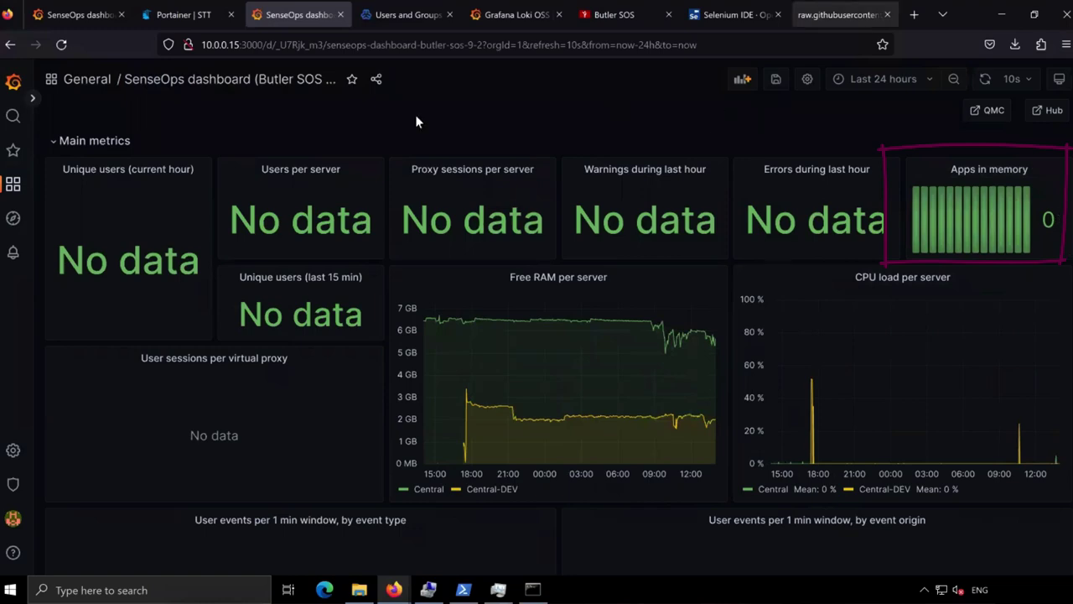
Step: Expand the Apps in memory row and scroll through its Normal apps and Session apps tables
scroll(238, 340, down, 6)
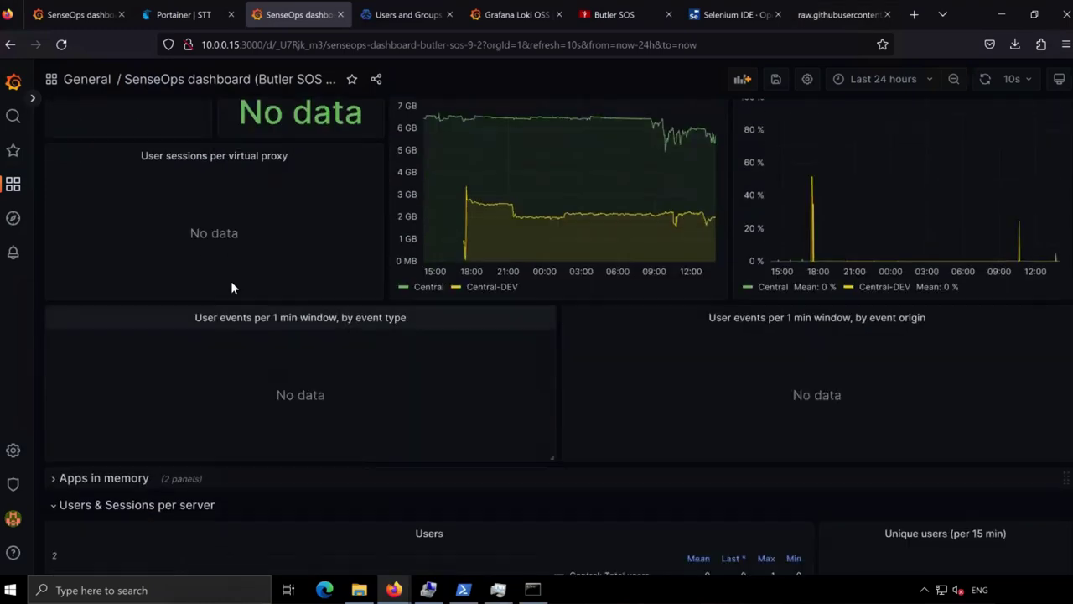
click(56, 204)
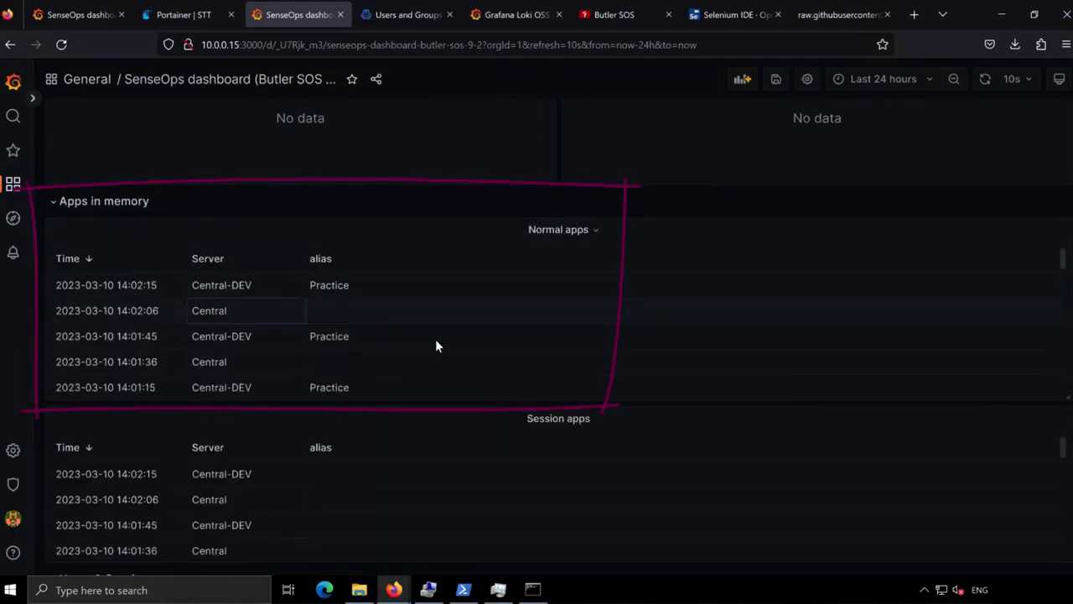
scroll(452, 342, down, 3)
scroll(452, 345, down, 1)
scroll(525, 410, down, 6)
scroll(502, 404, down, 3)
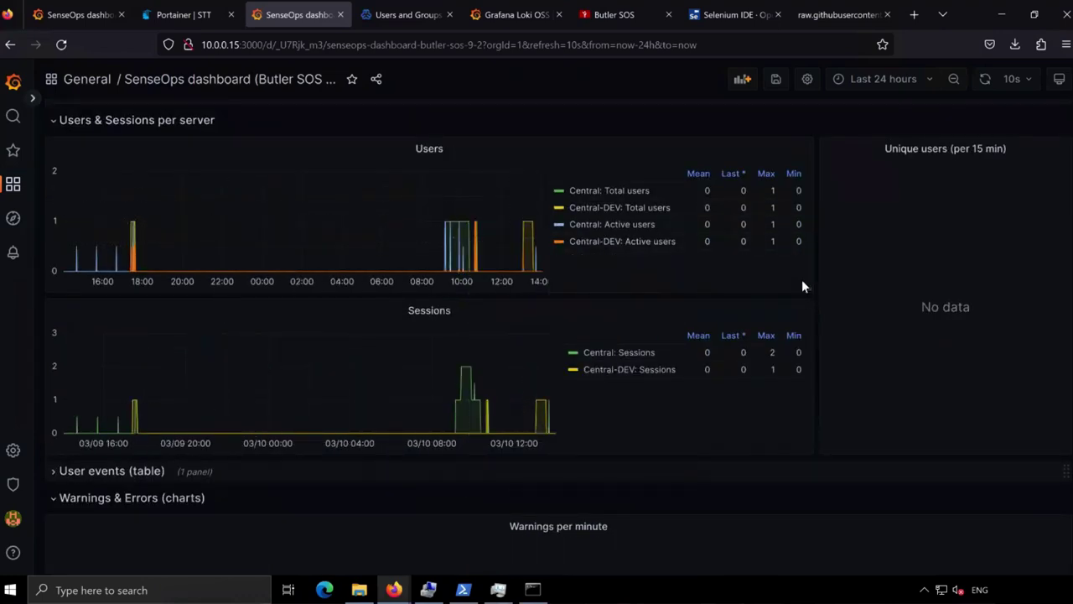
scroll(641, 394, down, 3)
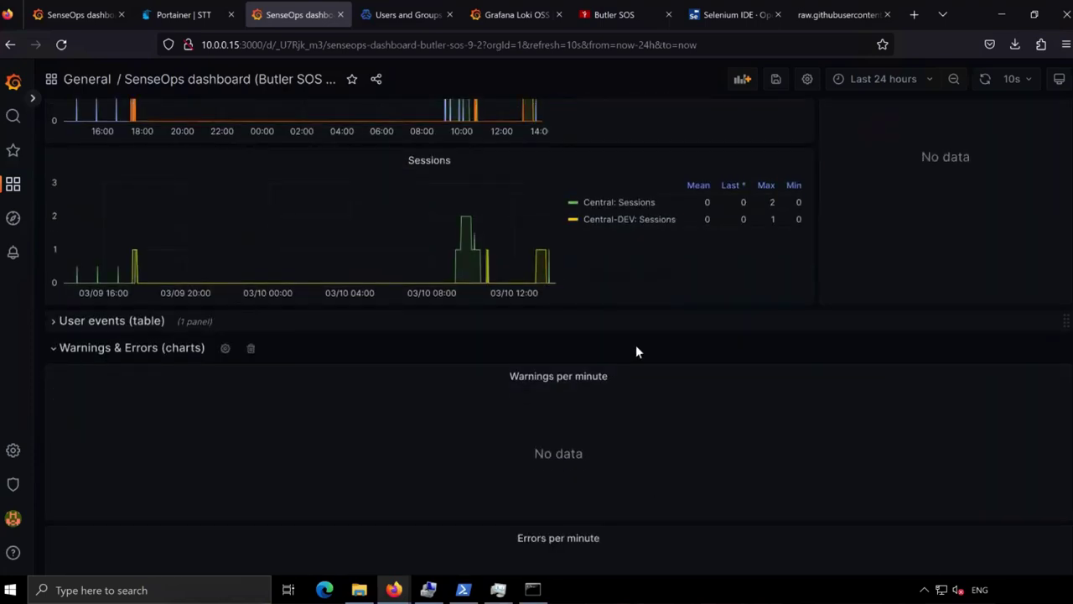
scroll(653, 402, up, 1)
scroll(656, 414, up, 3)
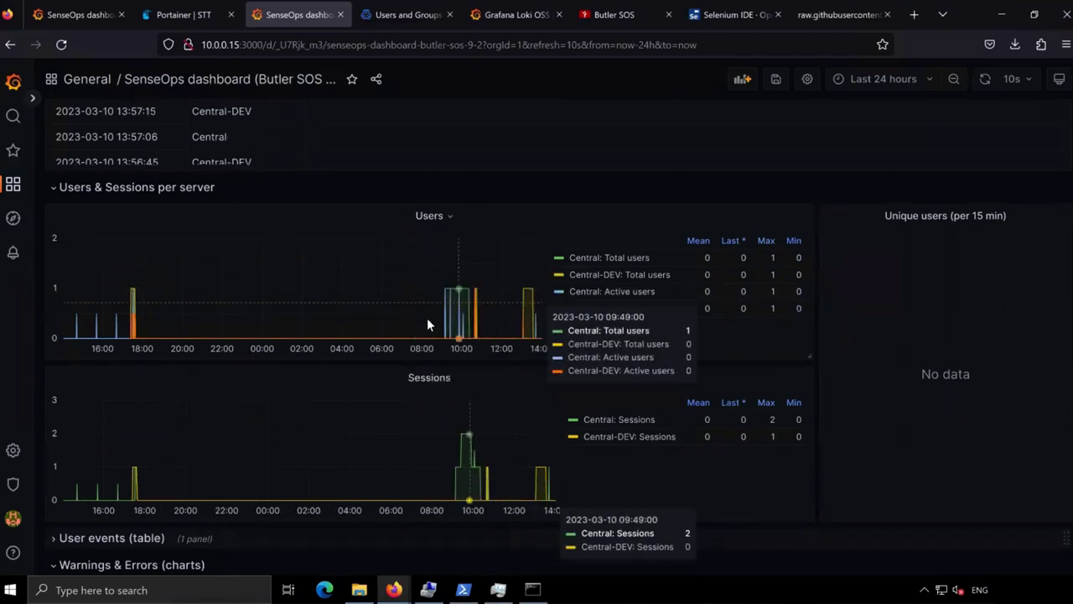
mouse_move(427, 318)
mouse_down()
mouse_move(444, 331)
mouse_move(490, 330)
mouse_up()
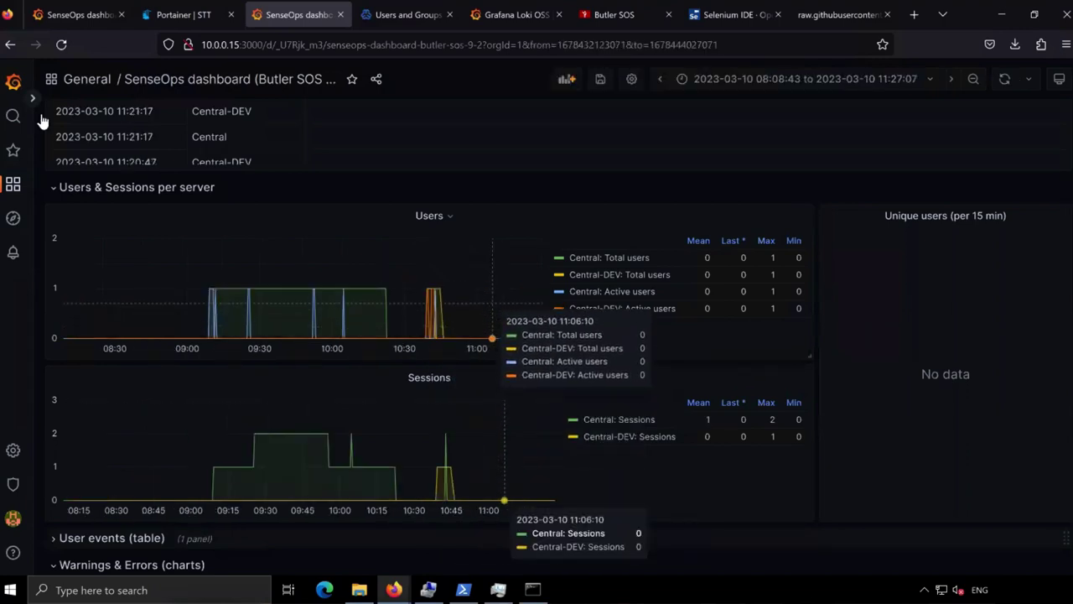
scroll(899, 457, up, 6)
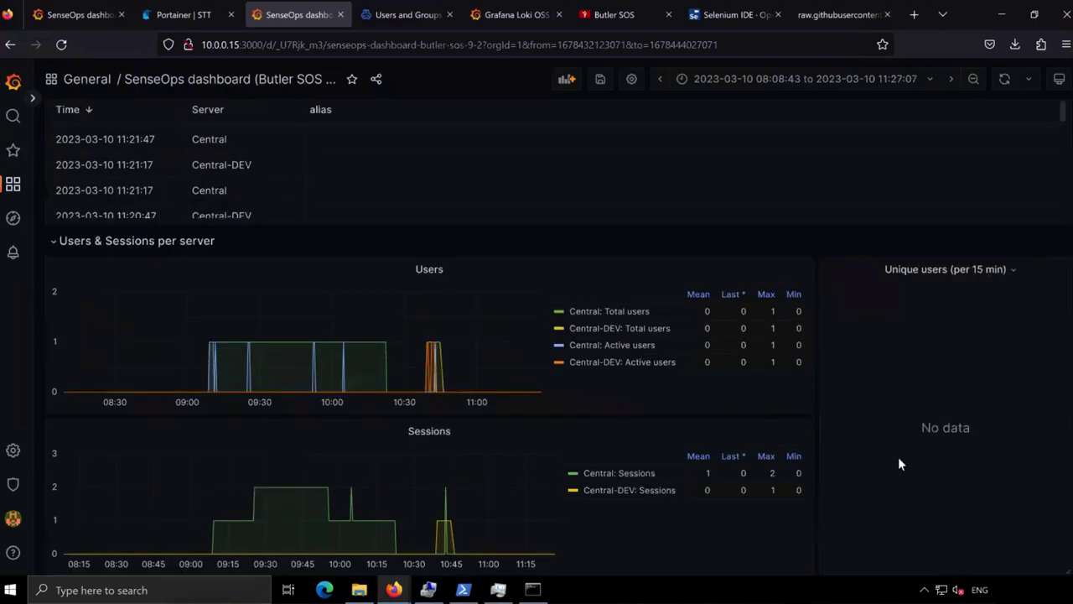
scroll(900, 462, up, 2)
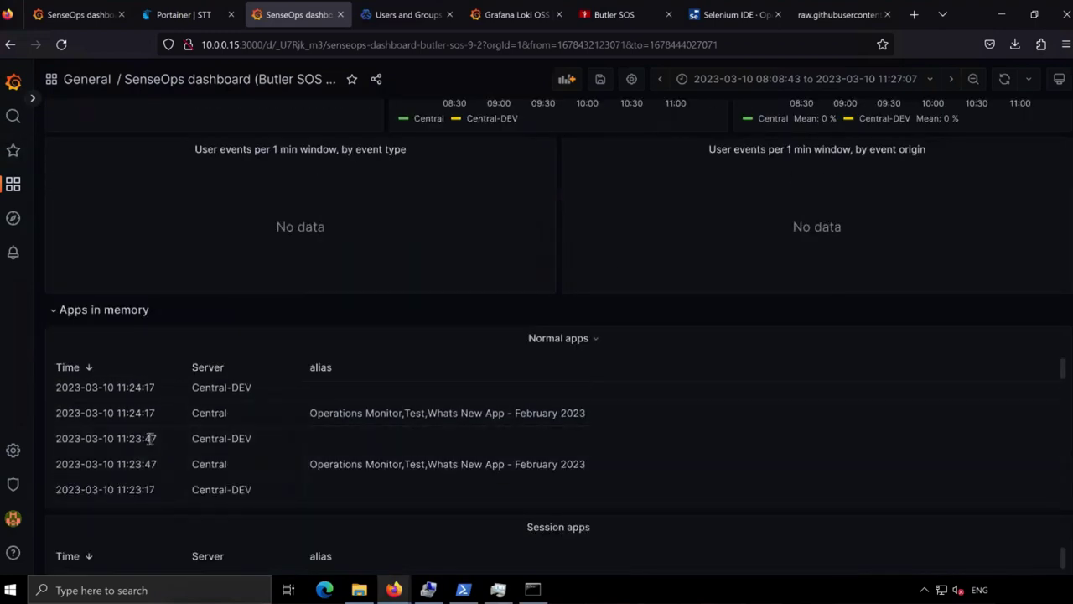
scroll(781, 308, up, 5)
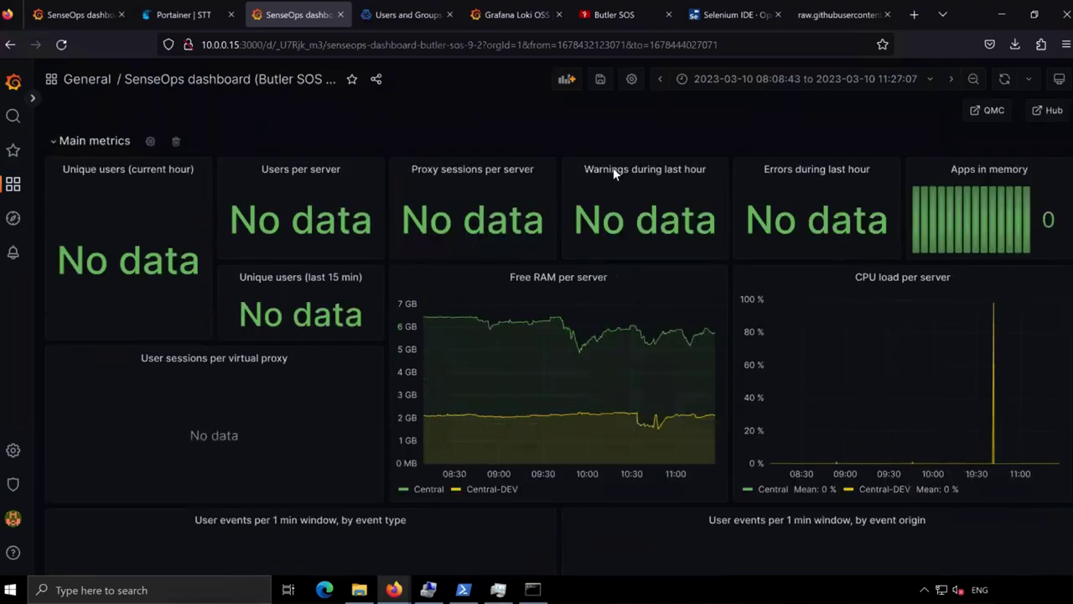
scroll(613, 131, down, 8)
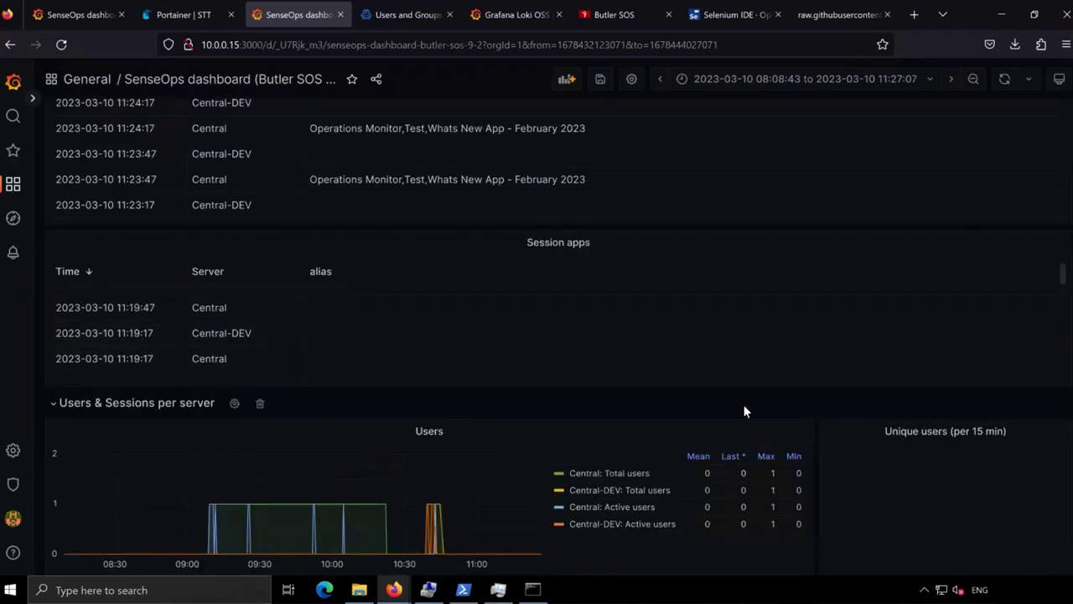
scroll(814, 383, down, 5)
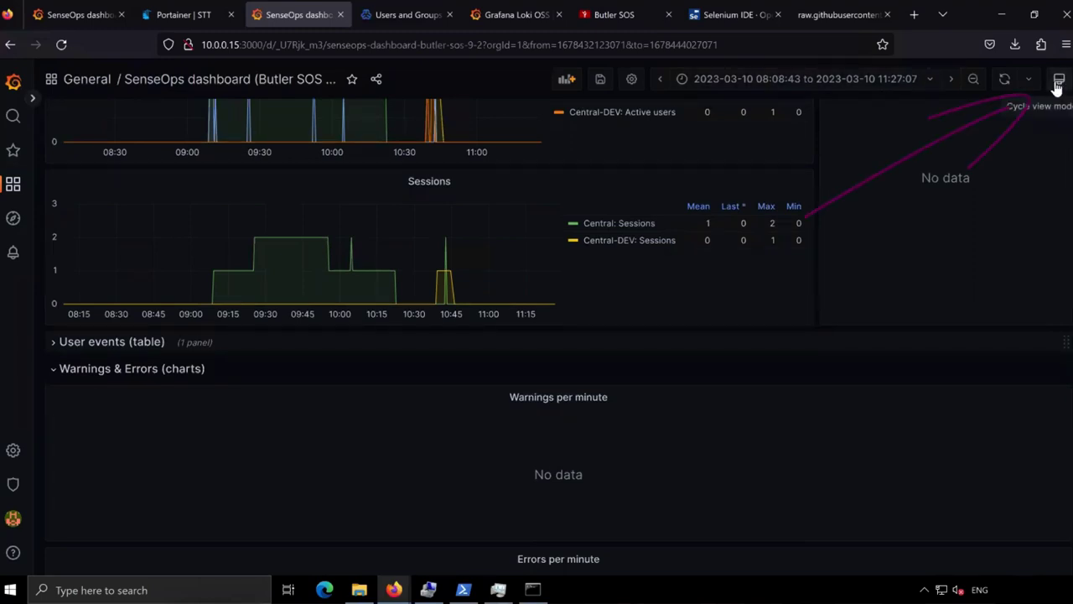
Step: Switch the SenseOps dashboard to TV kiosk mode and scroll back up to the Main metrics panels
click(1058, 85)
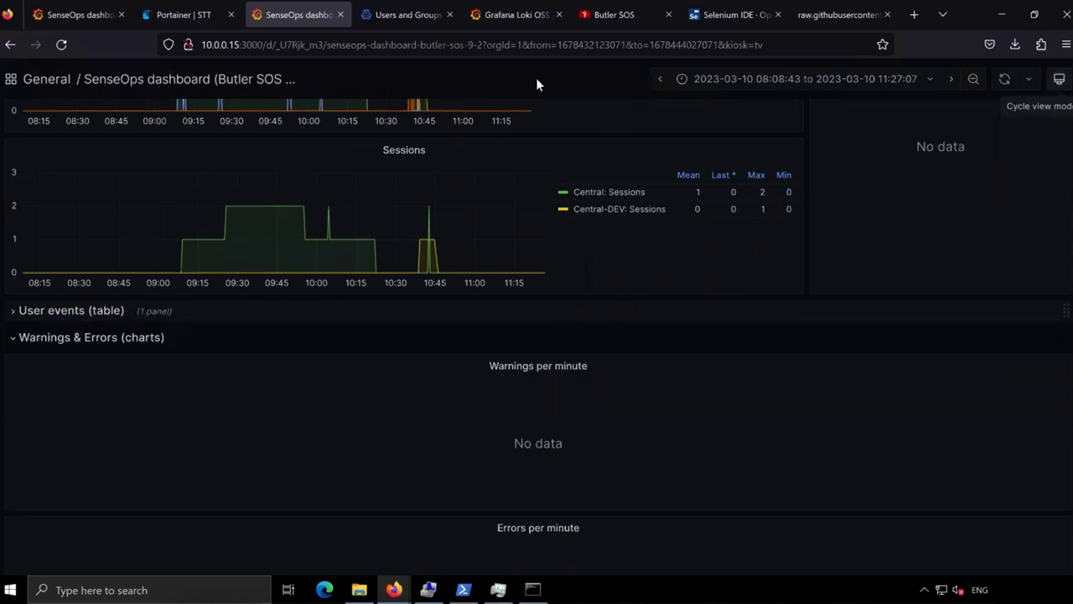
scroll(278, 427, up, 5)
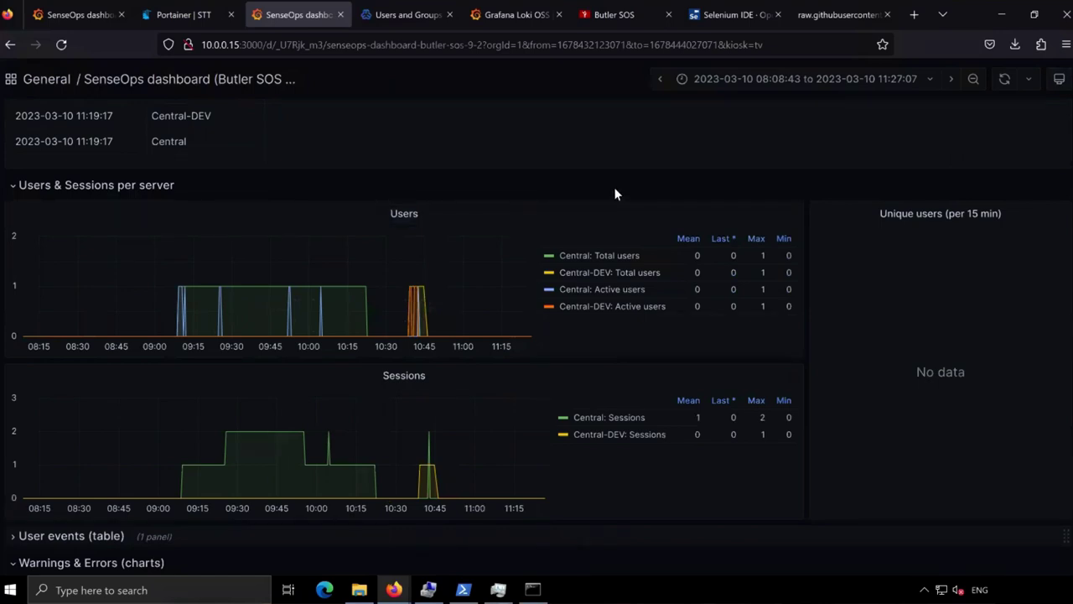
scroll(626, 193, up, 7)
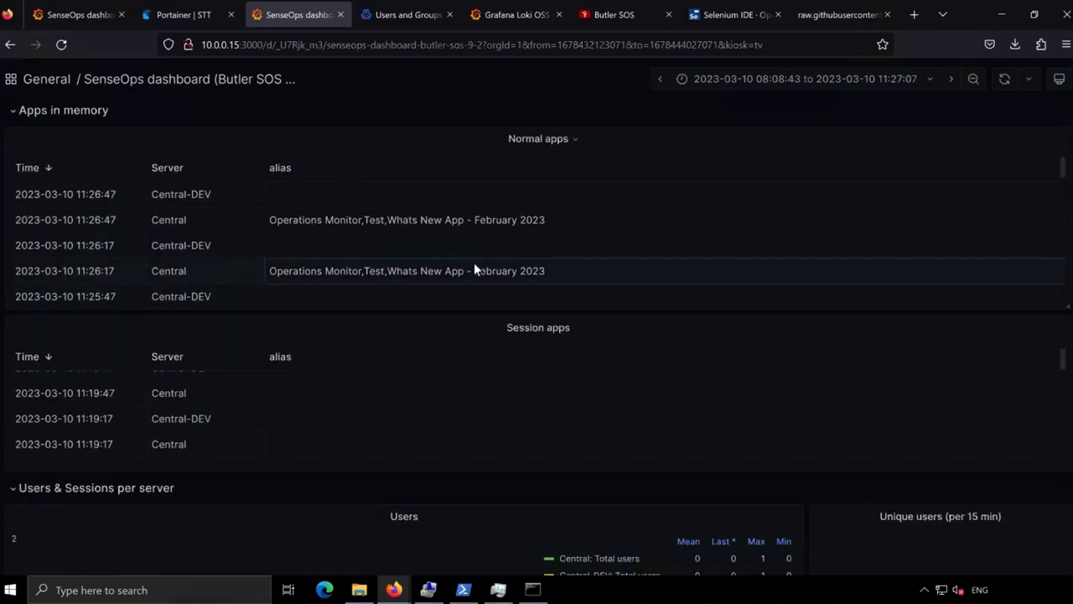
scroll(467, 112, up, 3)
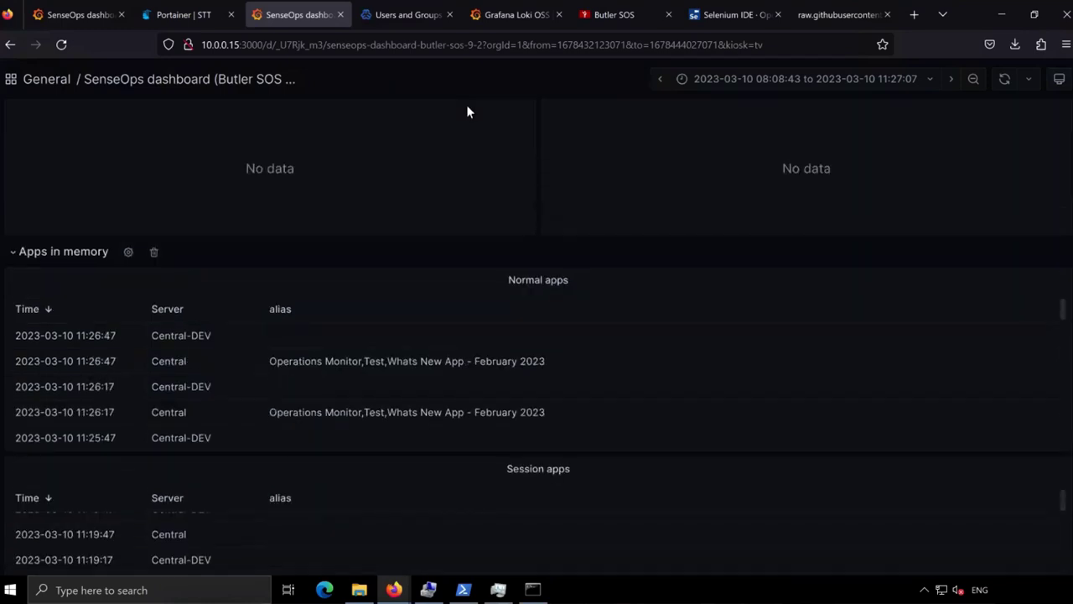
scroll(471, 267, up, 10)
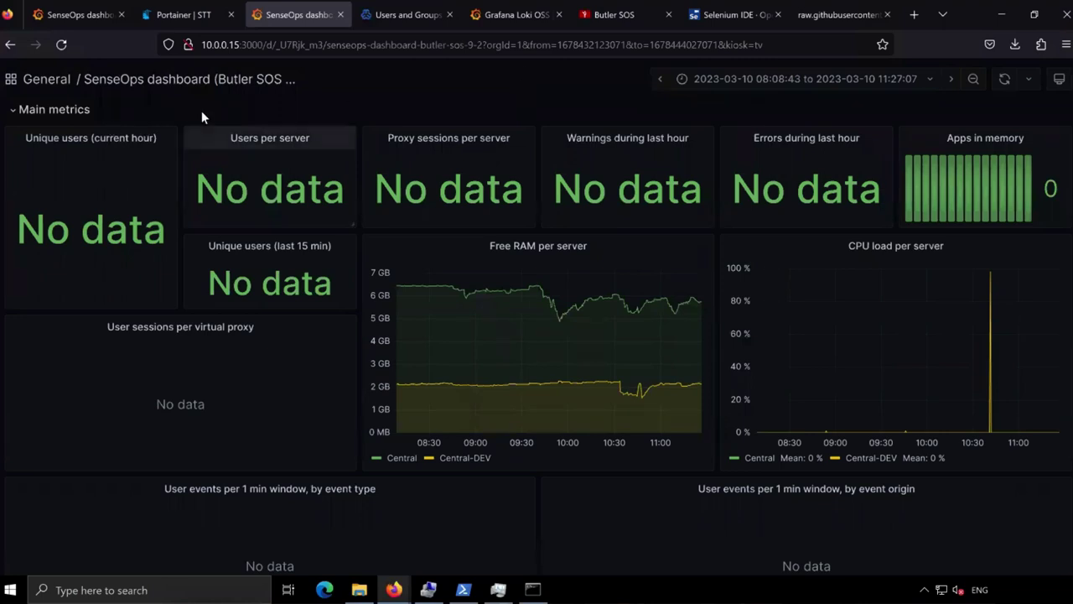
mouse_move(201, 109)
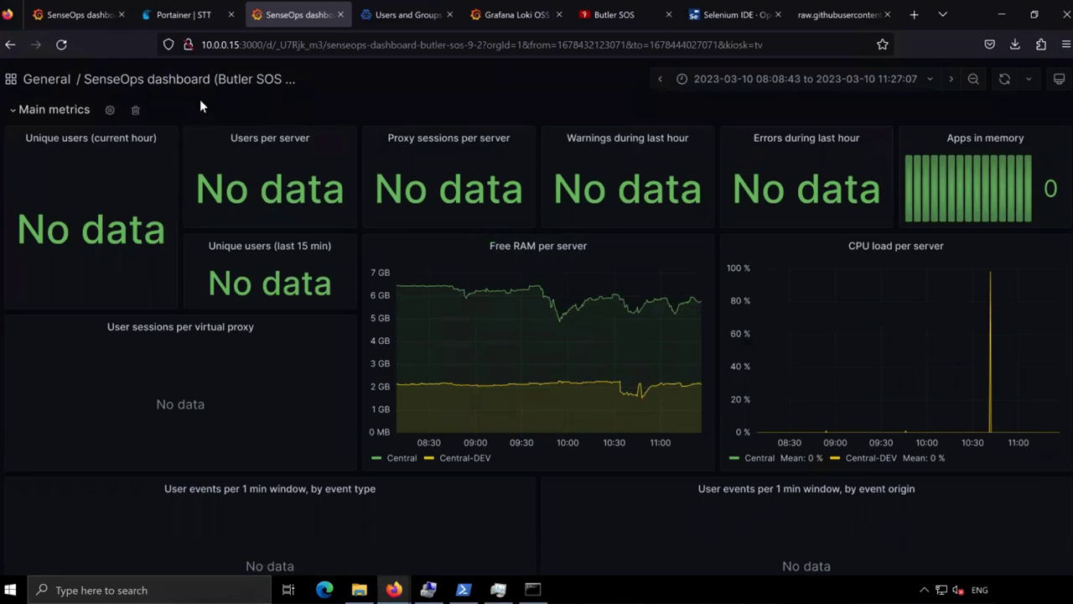
mouse_move(699, 300)
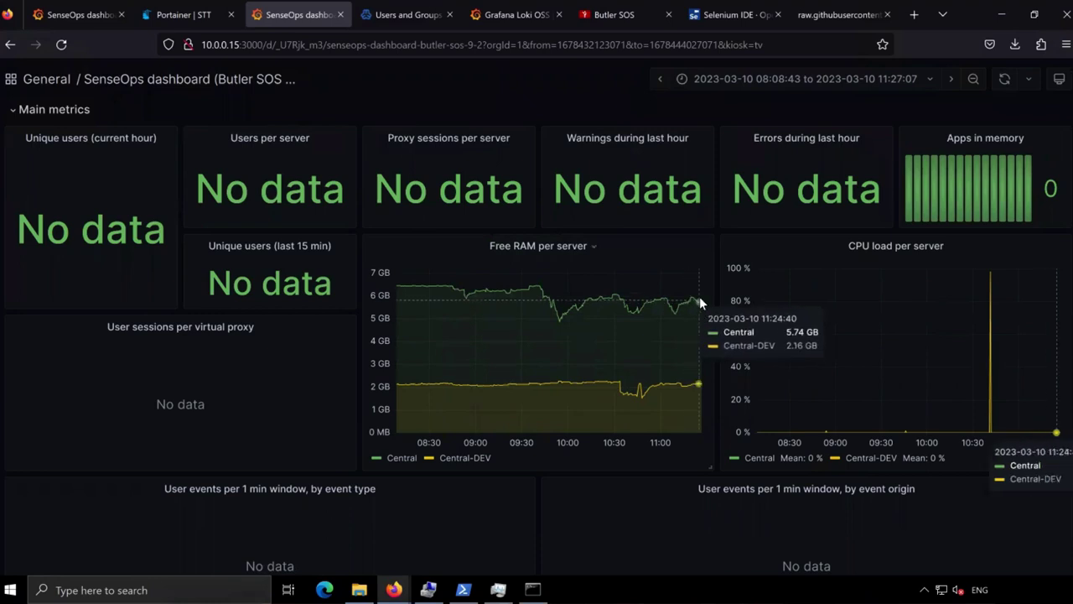
mouse_move(1028, 110)
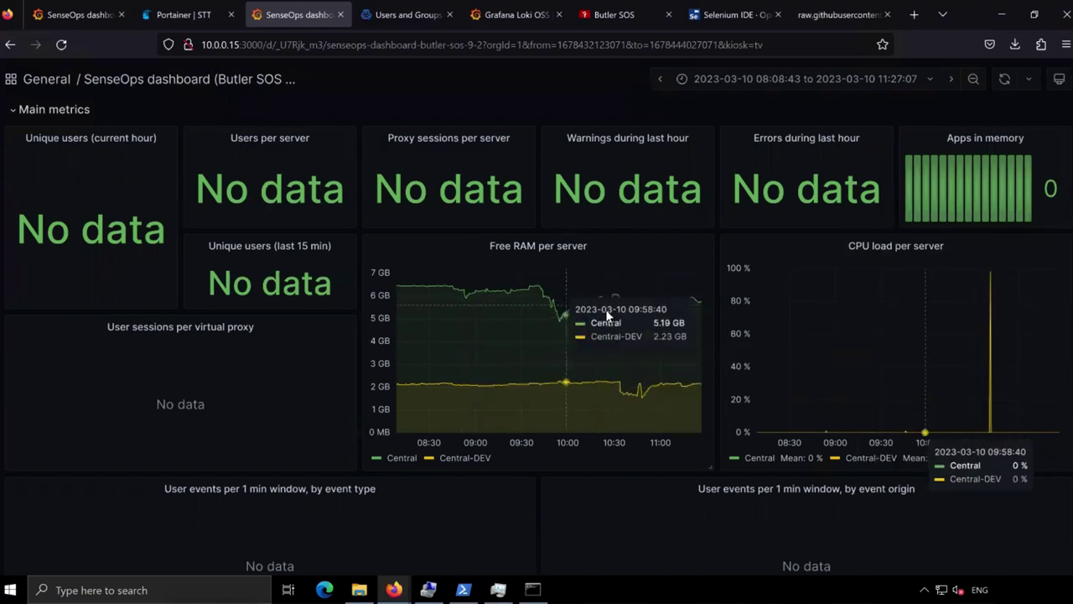
Step: Zoom the SenseOps time range to 10:13–10:36 on 2023-03-10 using the Free RAM chart
drag(587, 308, 623, 310)
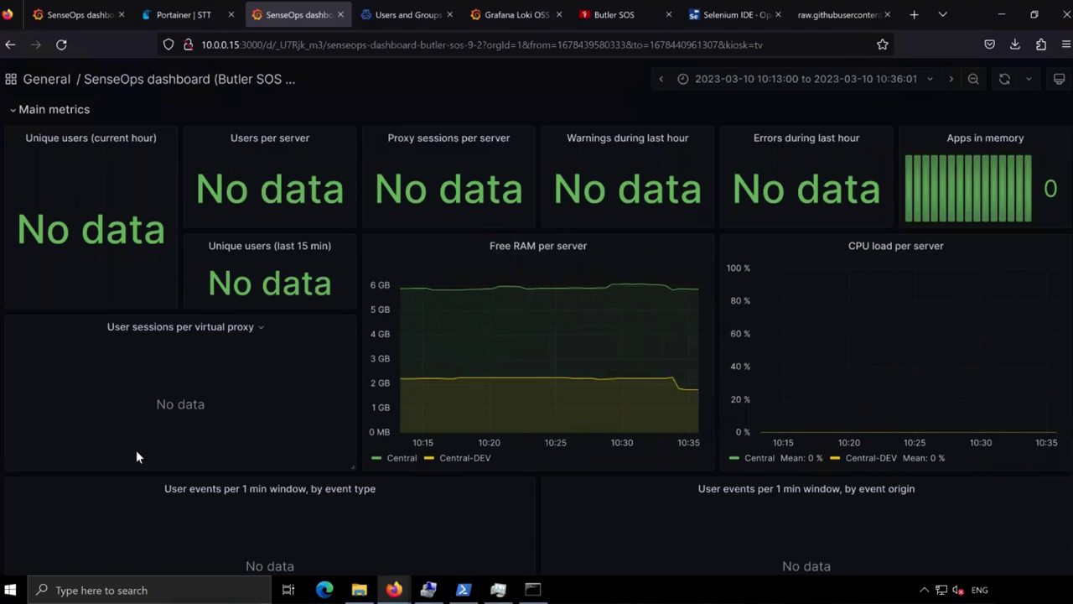
scroll(138, 457, down, 3)
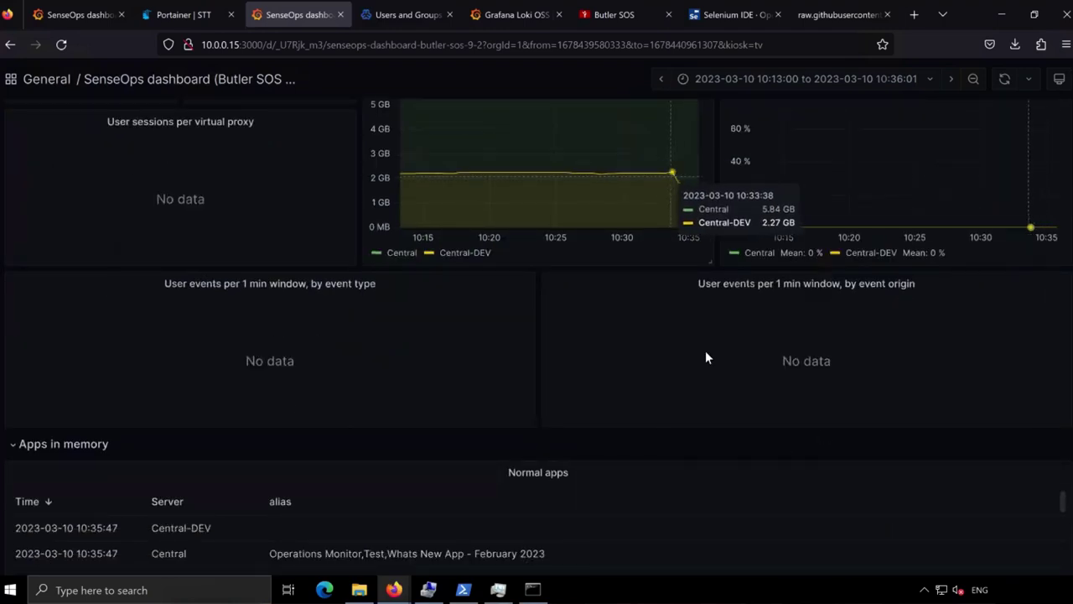
scroll(721, 476, up, 3)
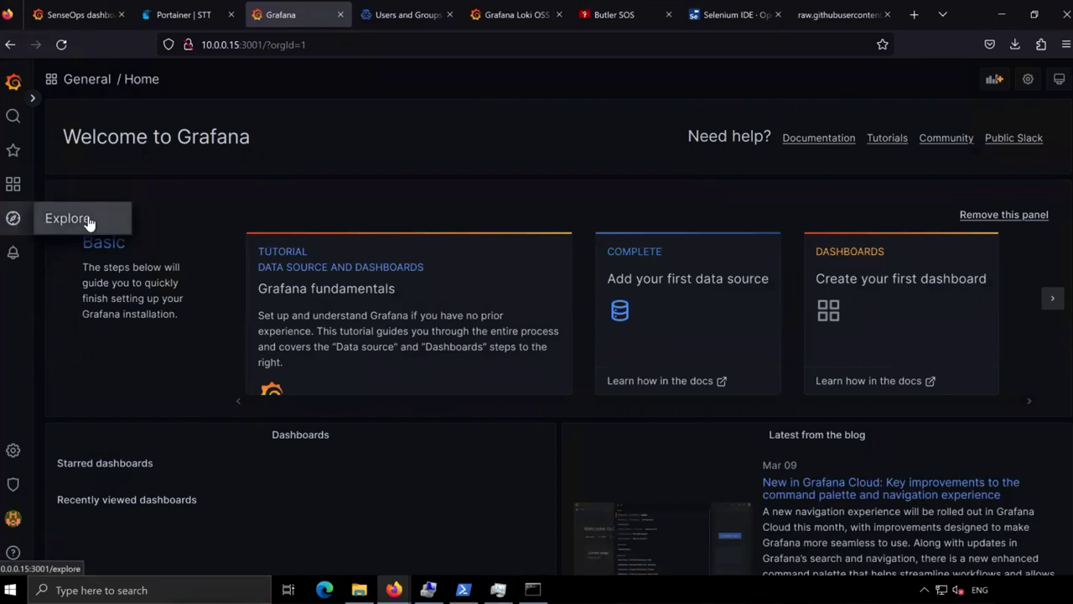
Step: Go from Explore to the Loki data source settings under Configuration > Data sources
click(67, 218)
click(67, 425)
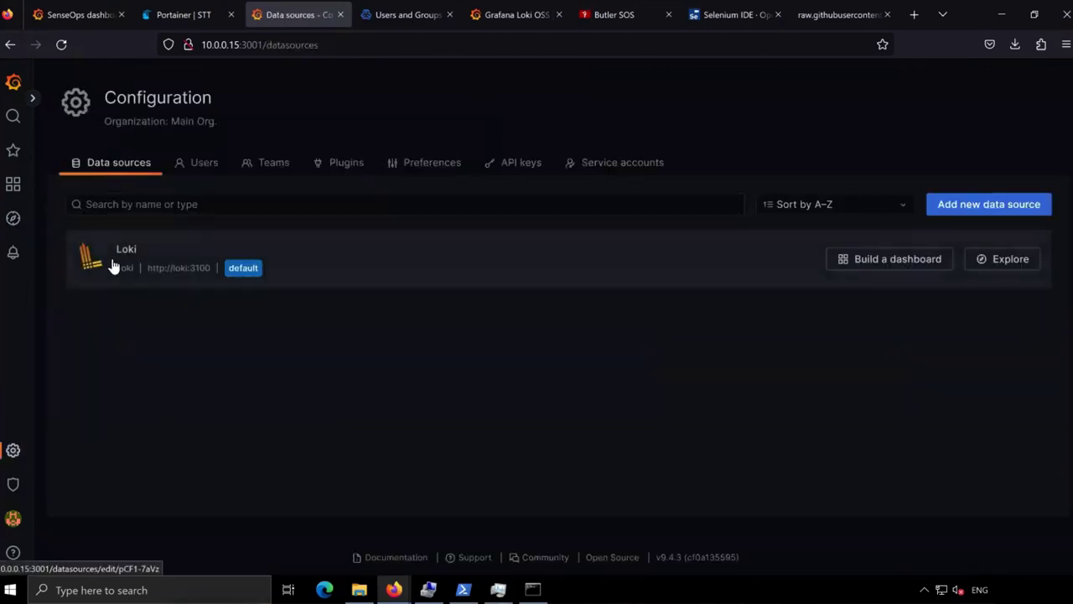
click(307, 273)
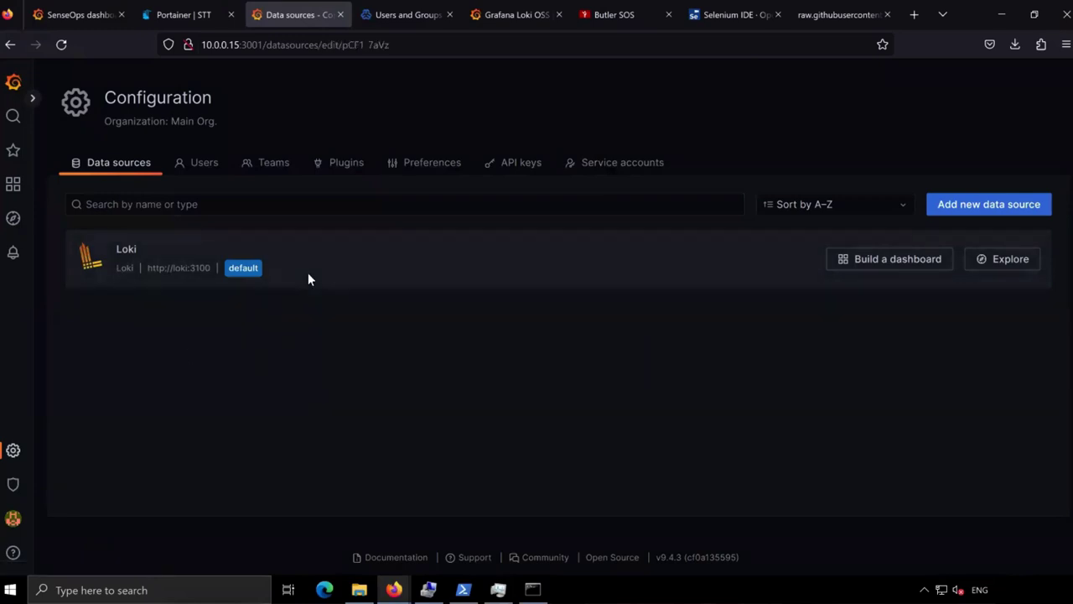
scroll(489, 367, down, 3)
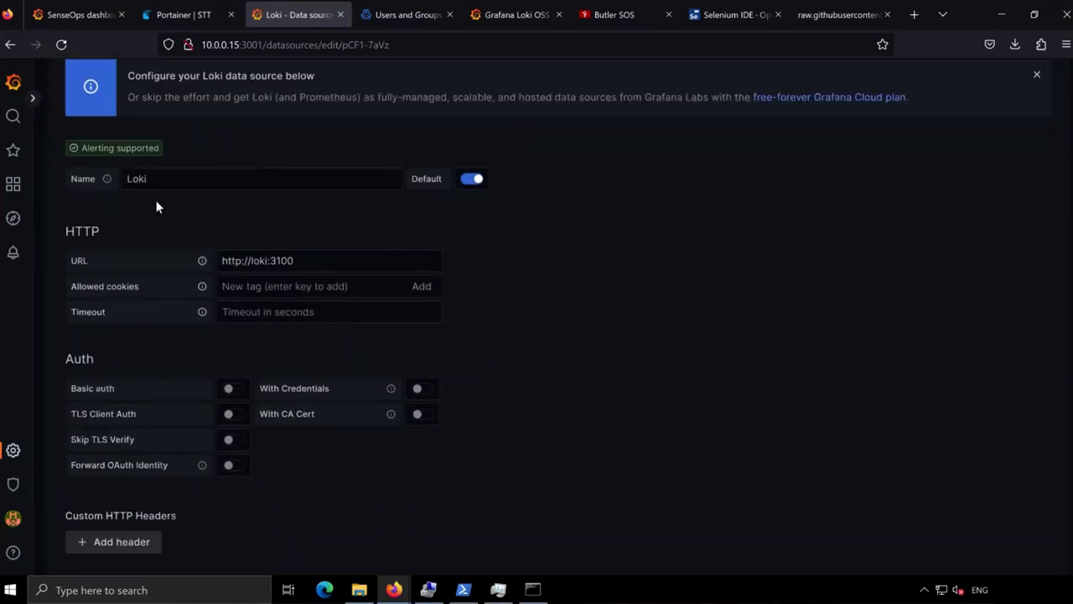
click(260, 259)
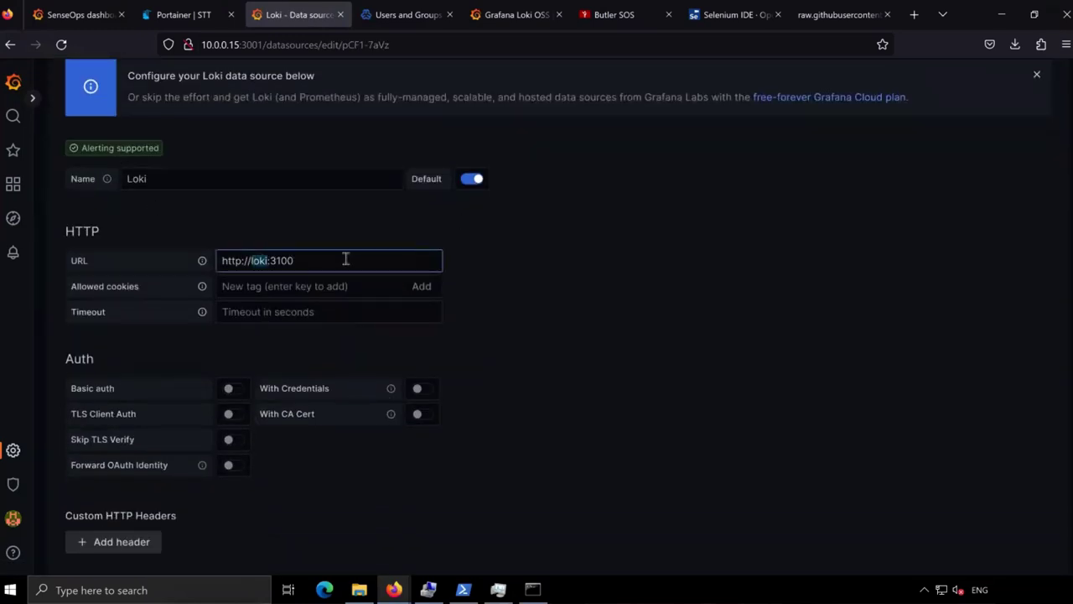
double_click(314, 261)
click(328, 263)
click(542, 525)
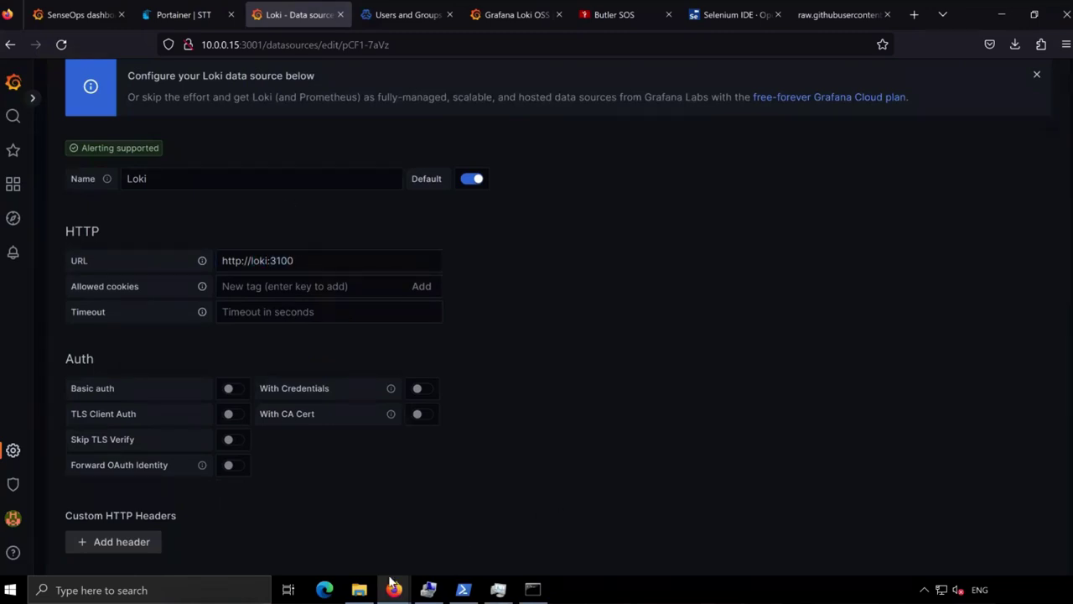
click(359, 590)
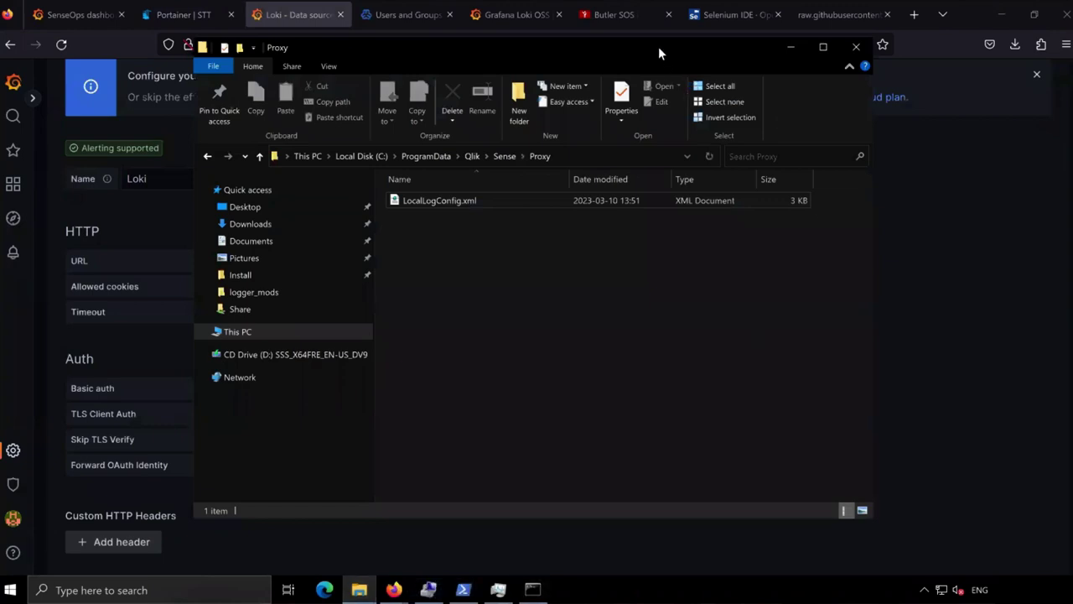
Step: Navigate File Explorer through This PC and Downloads into the promtail-windows-amd64.exe folder
drag(658, 47, 720, 76)
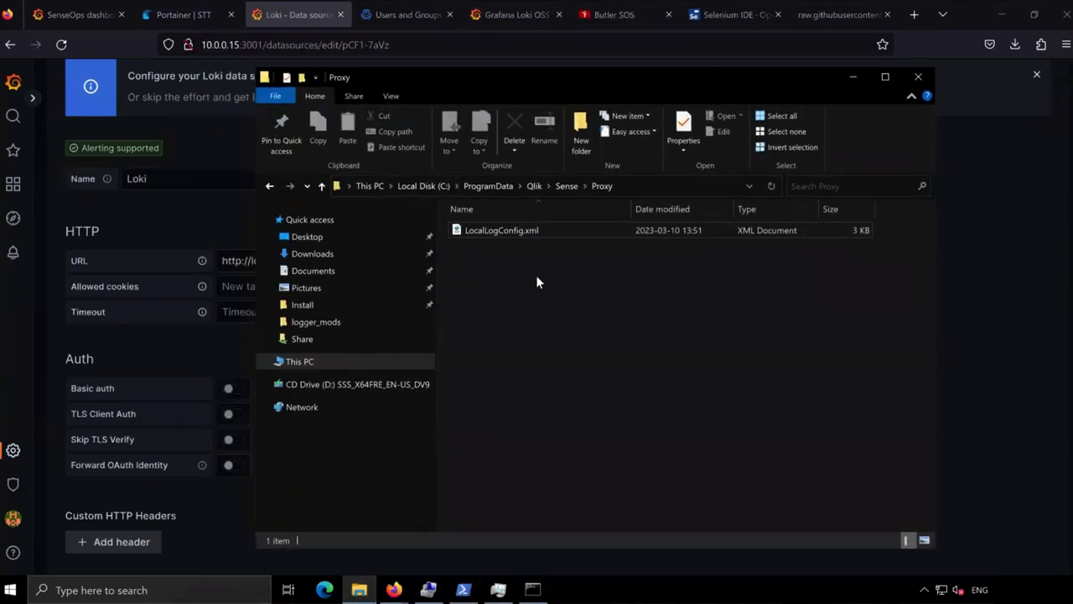
click(293, 362)
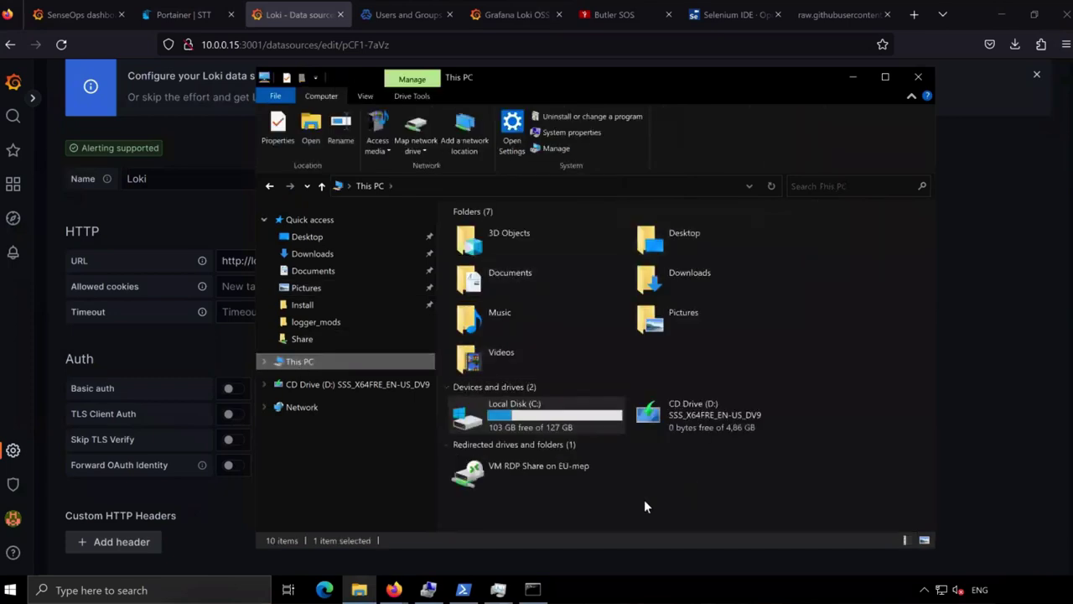
click(611, 512)
drag(802, 78, 773, 73)
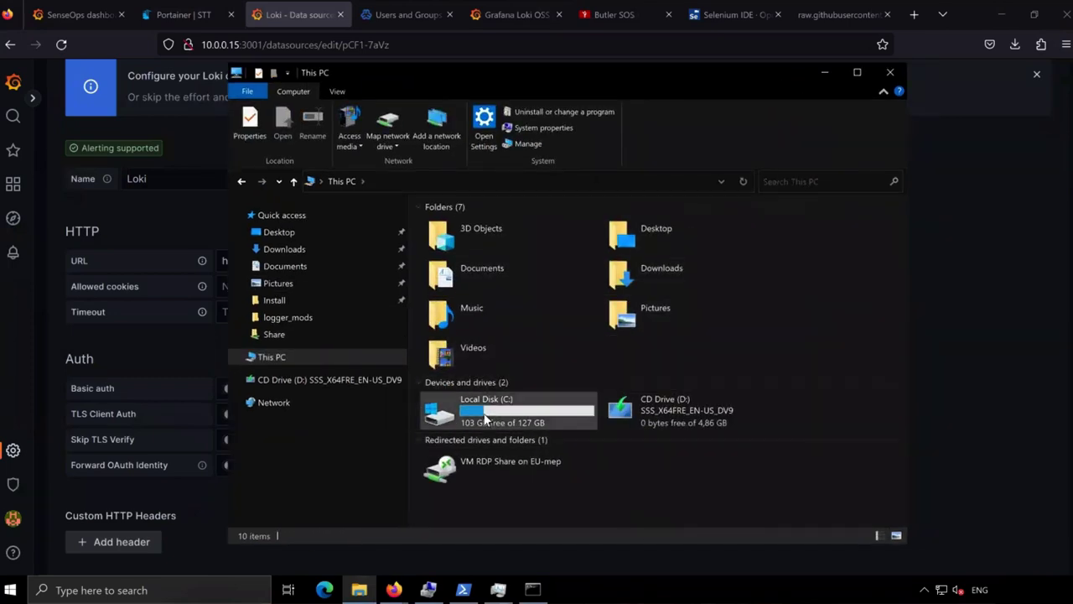
double_click(682, 268)
double_click(484, 243)
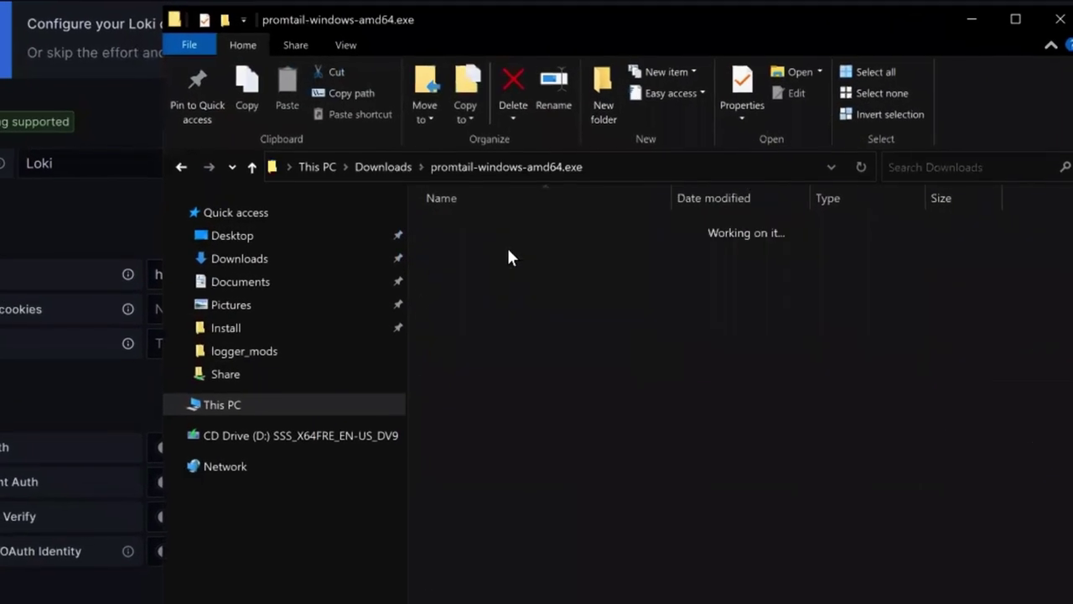
drag(809, 23, 866, 35)
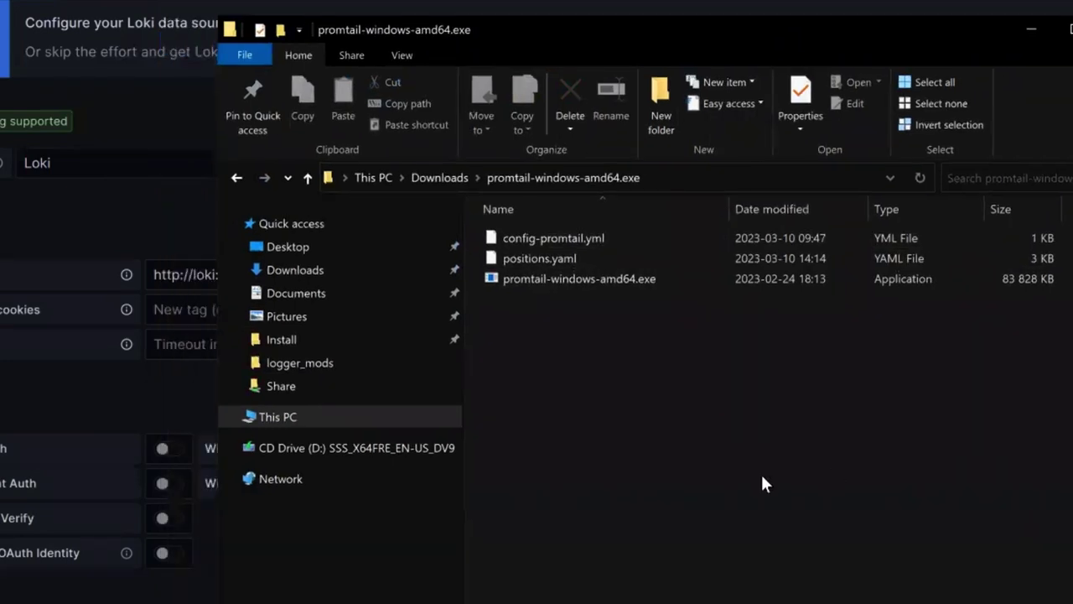
Step: Open config-promtail.yml with Edit with Notepad++
click(546, 260)
click(577, 241)
right_click(577, 242)
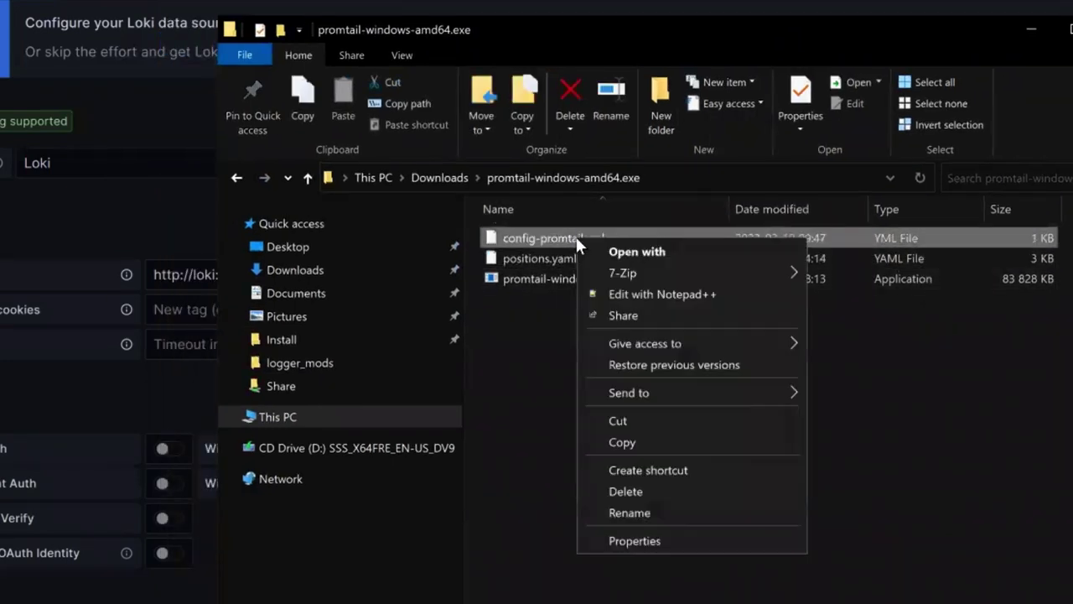
click(681, 294)
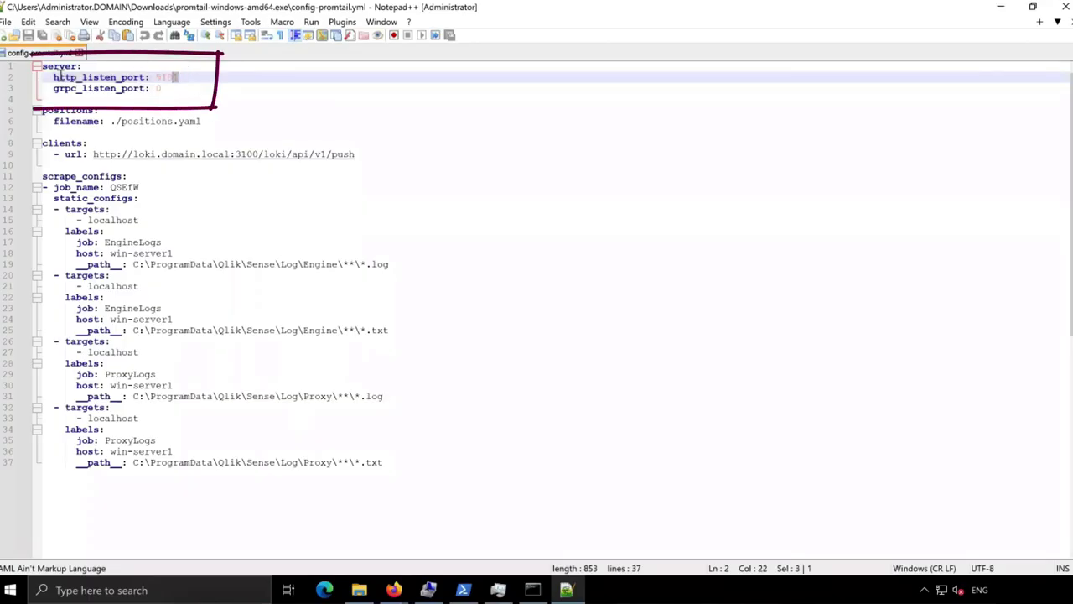
Step: Check the http_listen_port 9181 value on line 2, then show the Qlik Sense Ports help page
drag(61, 75, 54, 76)
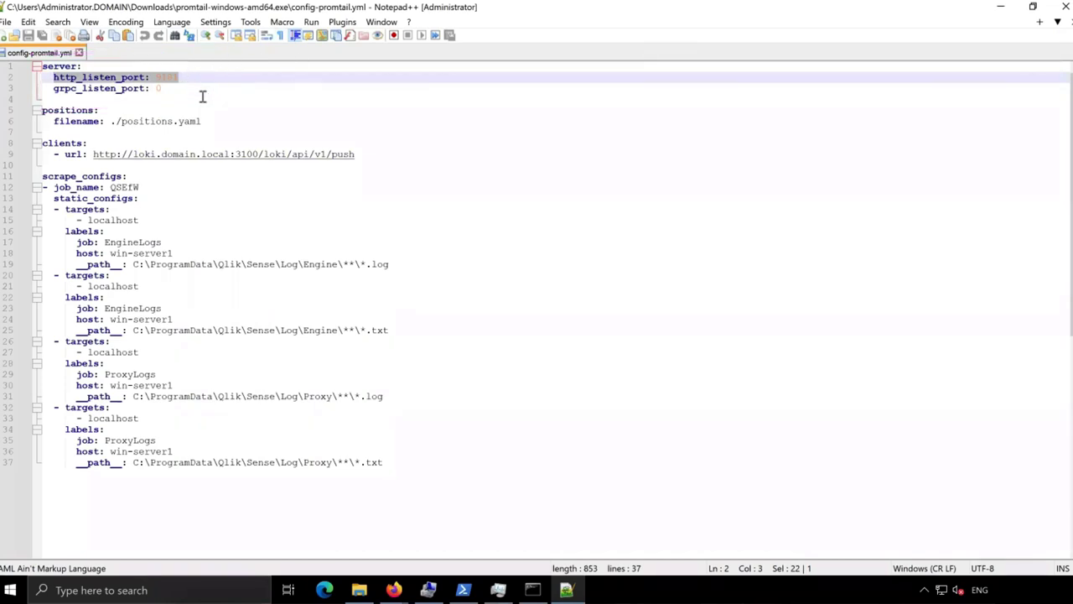
click(184, 87)
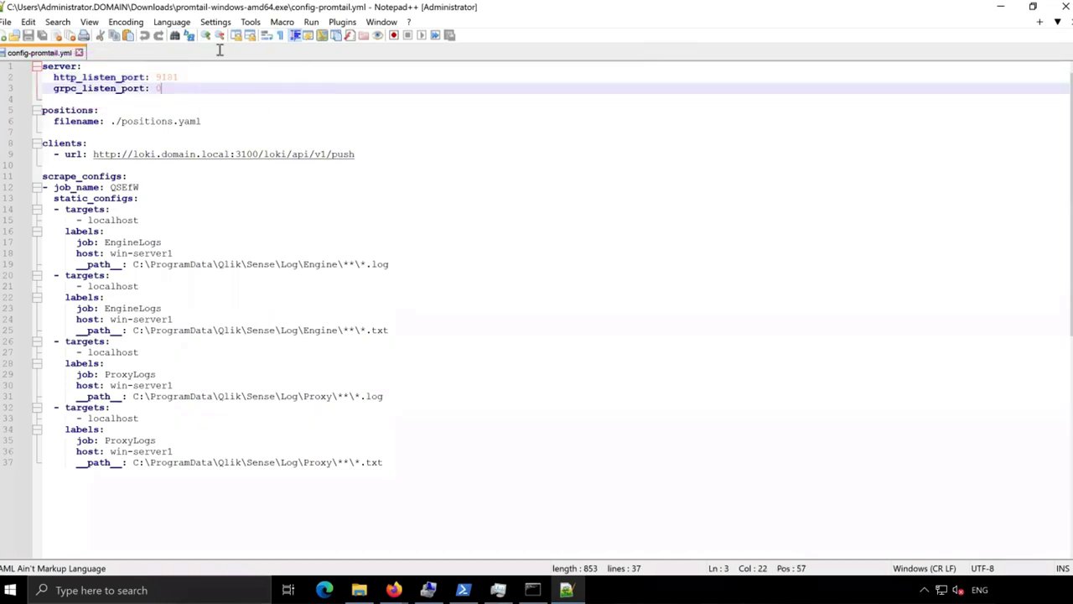
click(187, 77)
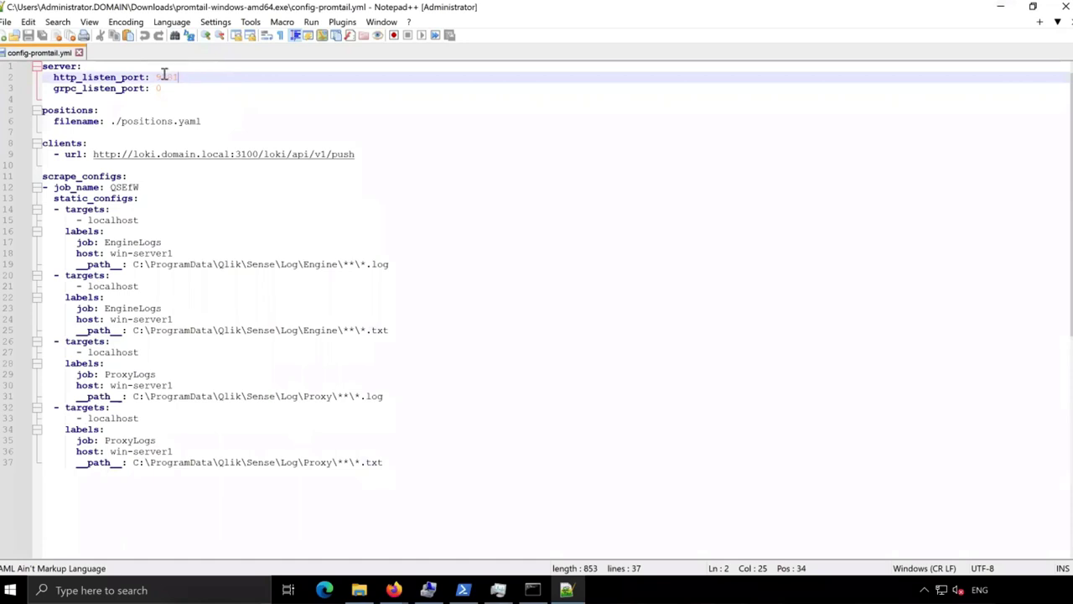
click(211, 87)
click(156, 77)
double_click(169, 76)
click(191, 78)
click(202, 87)
click(394, 590)
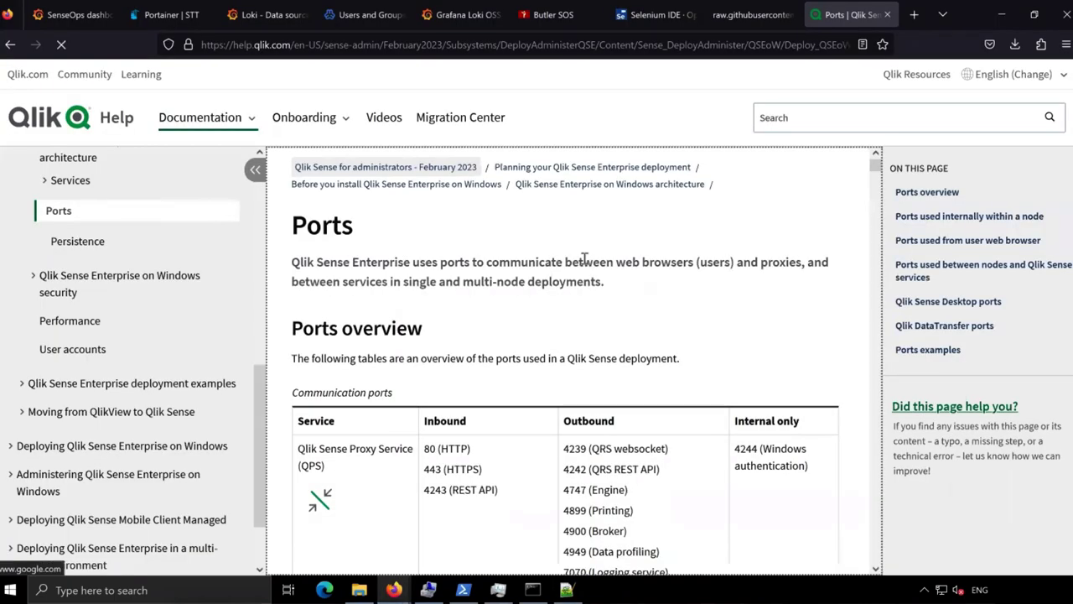
Step: Scroll through the Qlik Sense port tables, highlighting the Broker service row along the way
scroll(570, 269, down, 3)
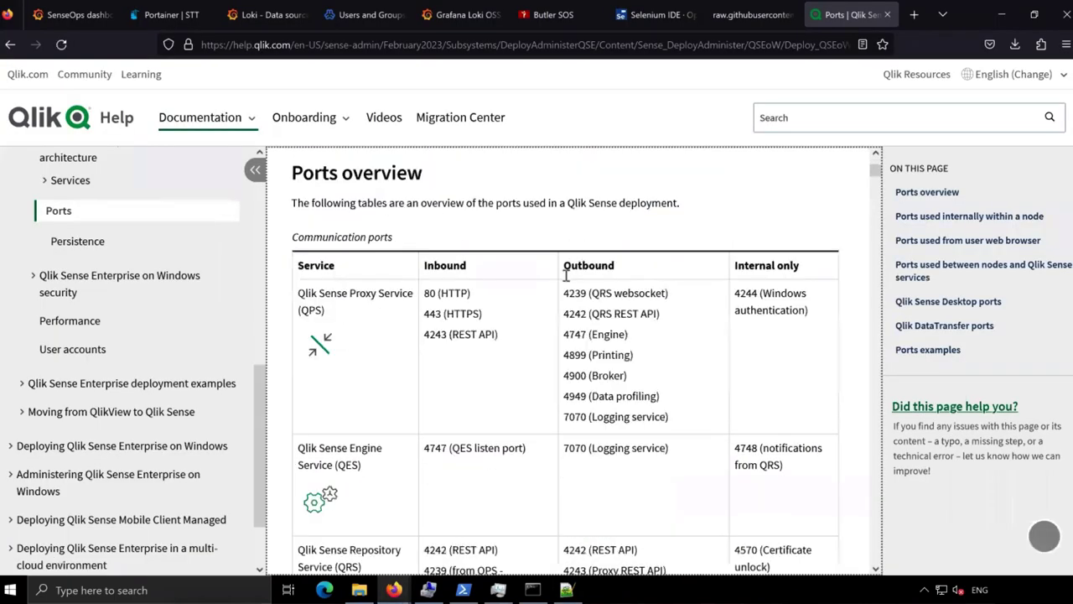
scroll(577, 360, down, 10)
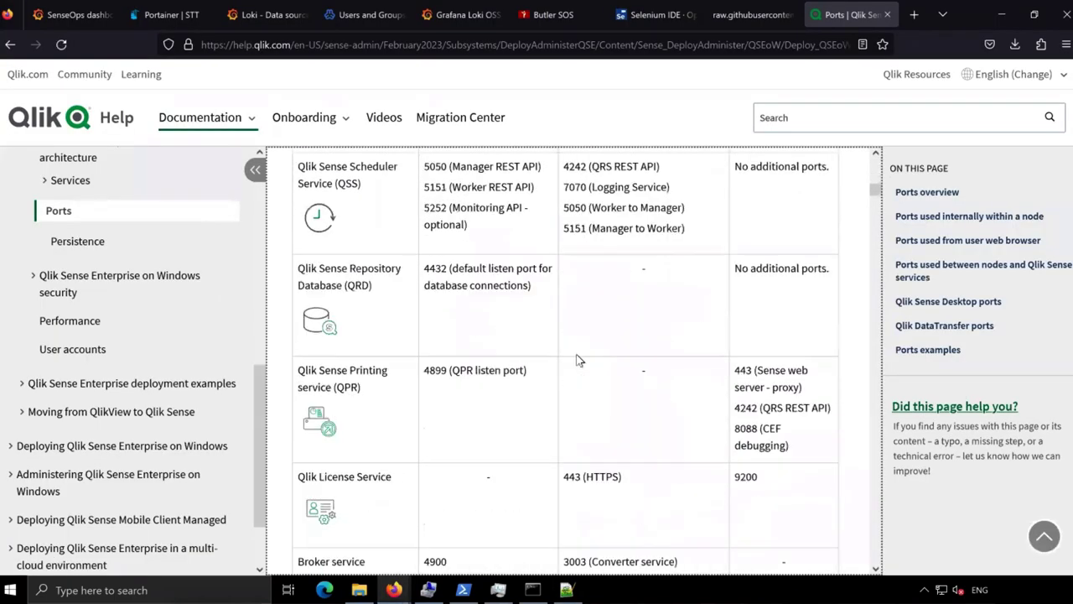
scroll(576, 360, down, 3)
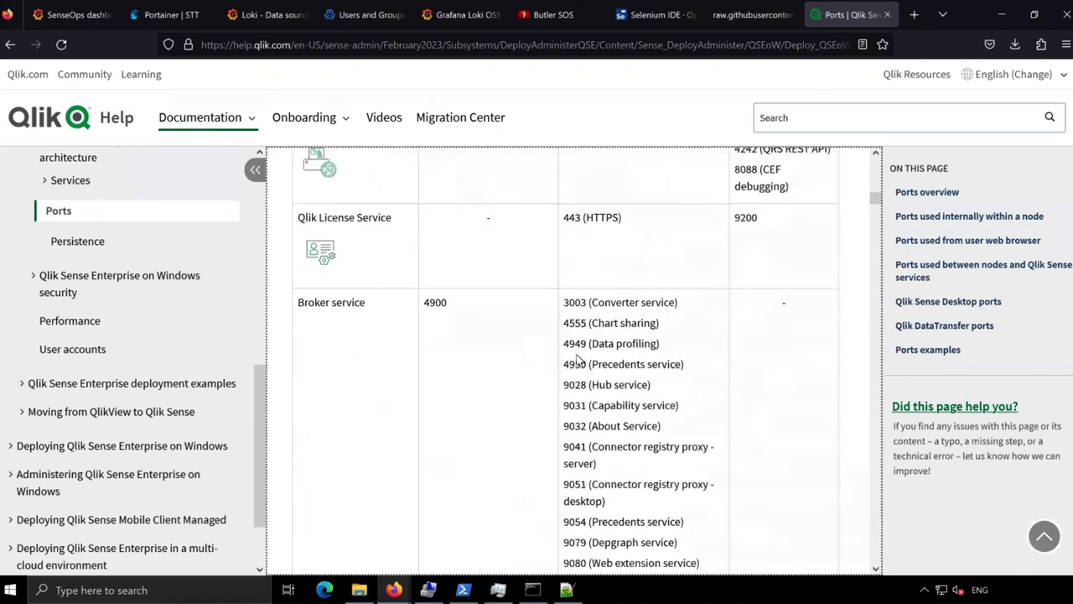
triple_click(365, 307)
scroll(695, 383, down, 3)
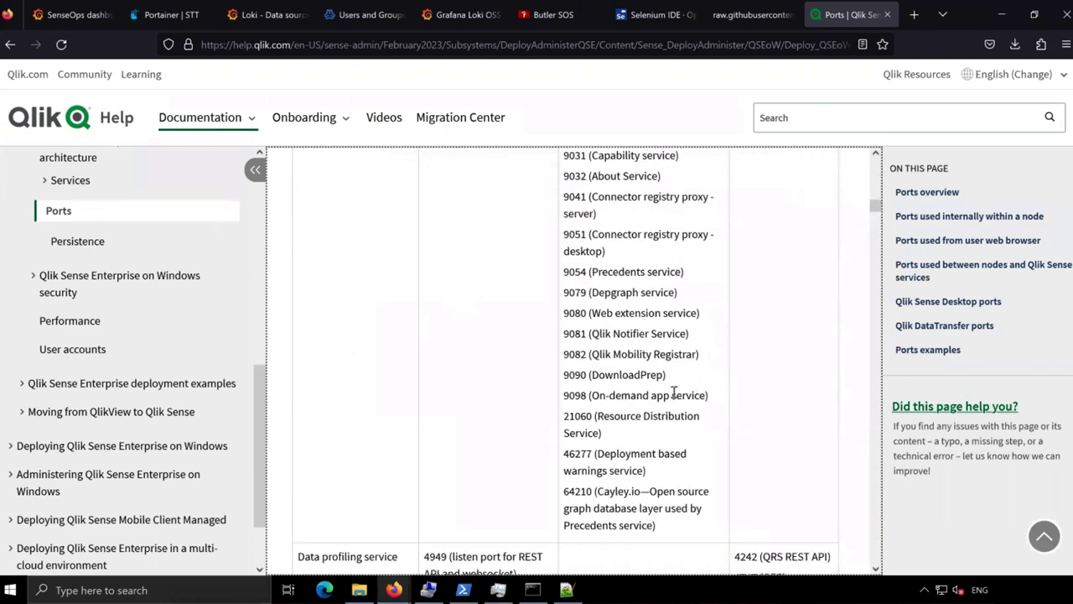
scroll(479, 373, down, 2)
scroll(480, 367, down, 3)
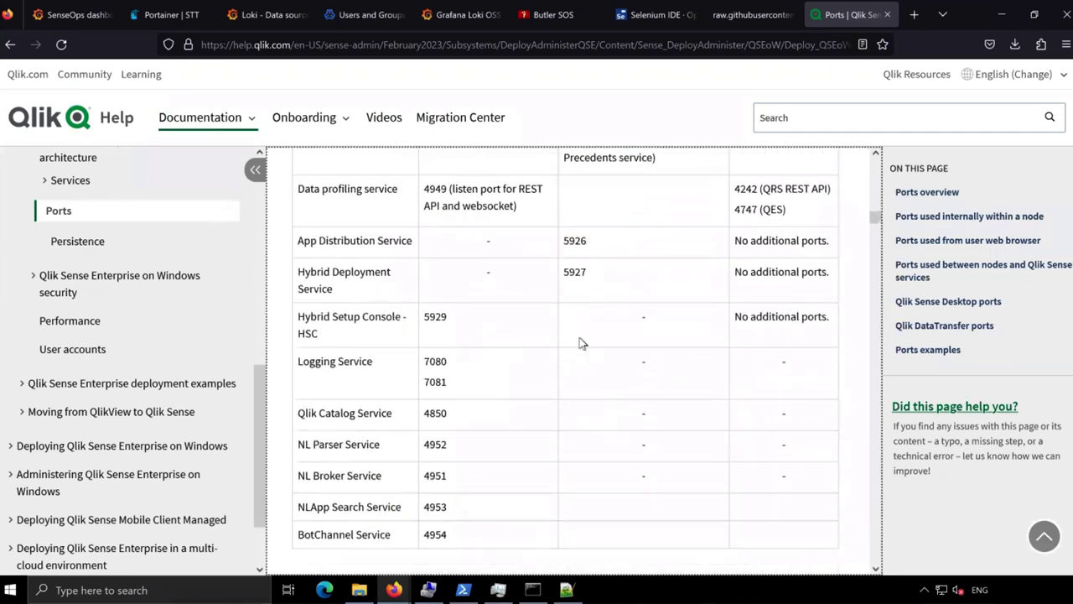
scroll(606, 343, down, 3)
scroll(610, 337, down, 7)
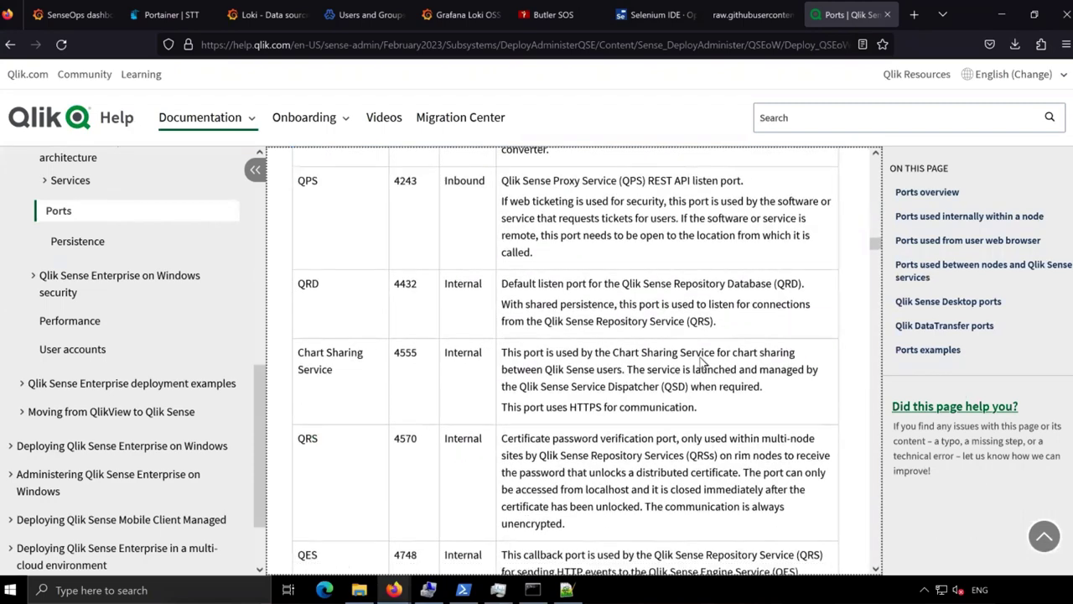
scroll(697, 364, down, 6)
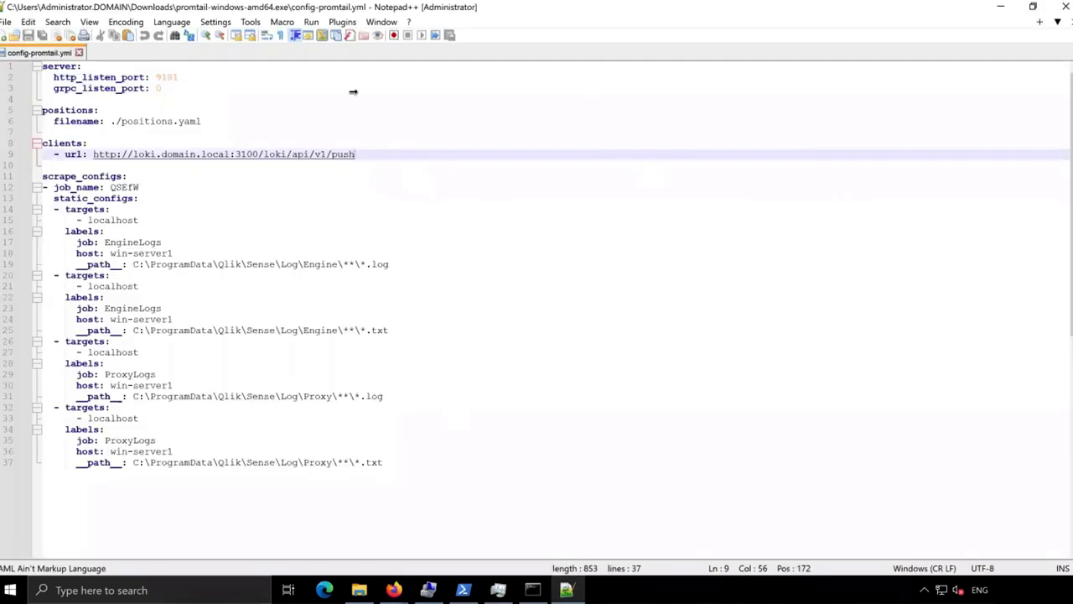
drag(54, 187, 139, 187)
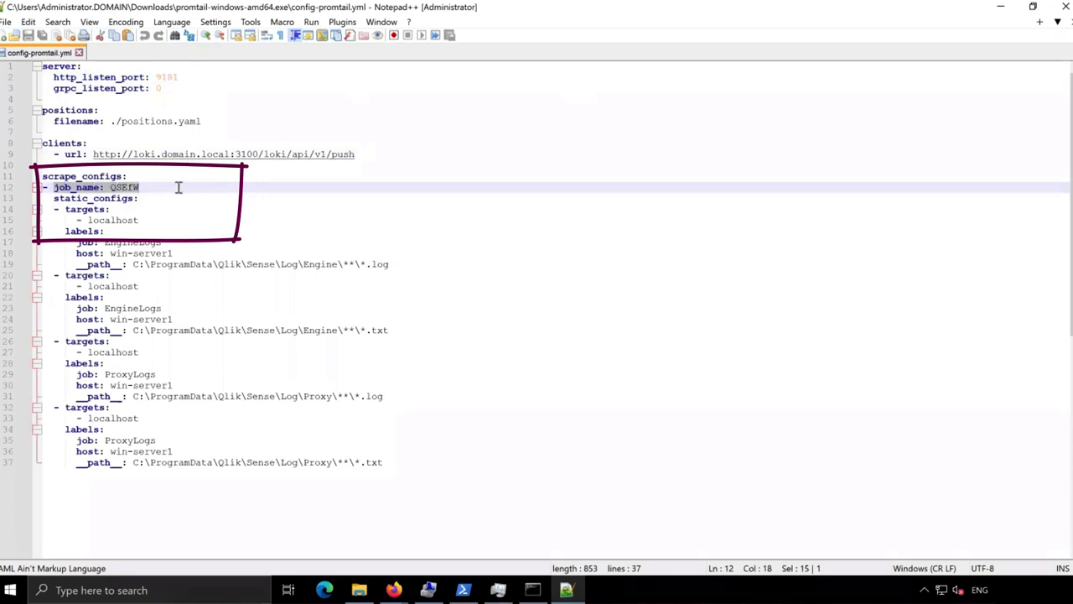
key(Down)
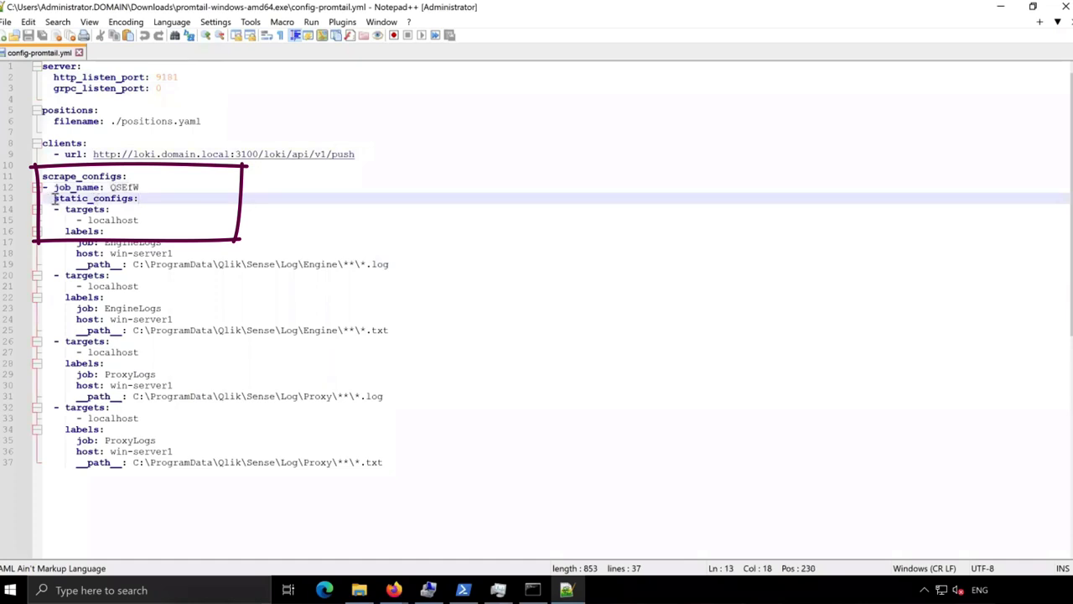
drag(138, 198, 158, 220)
key(Up)
click(92, 176)
click(85, 219)
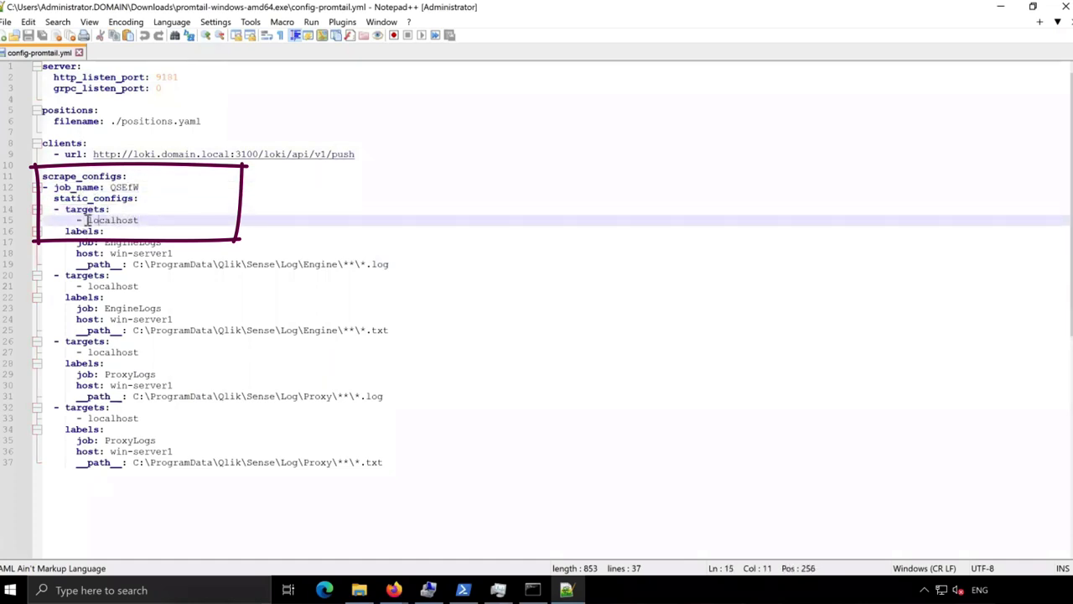
click(180, 461)
click(123, 218)
click(127, 201)
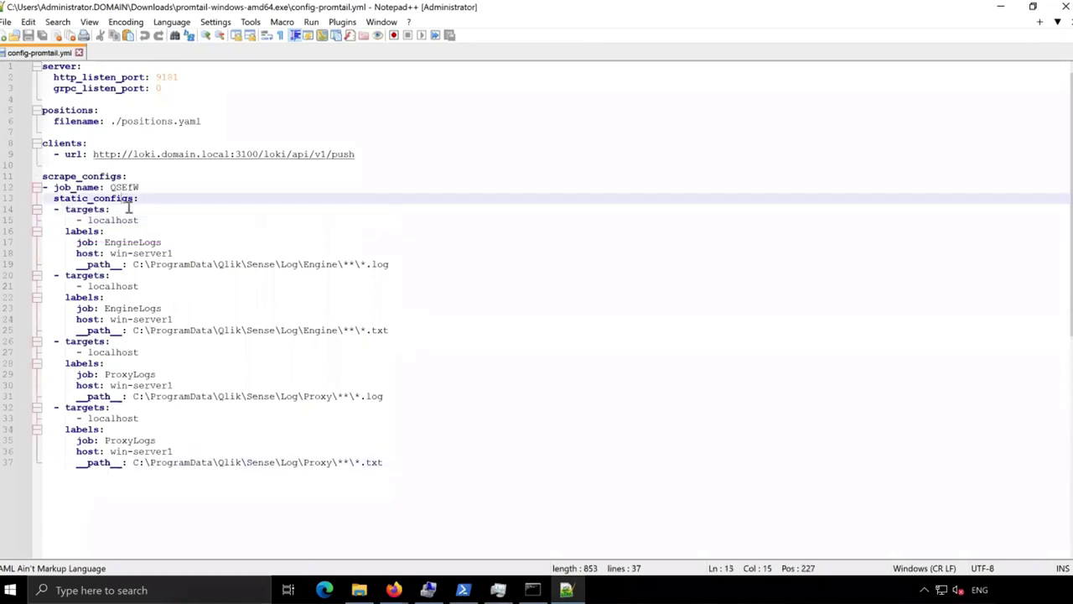
double_click(174, 241)
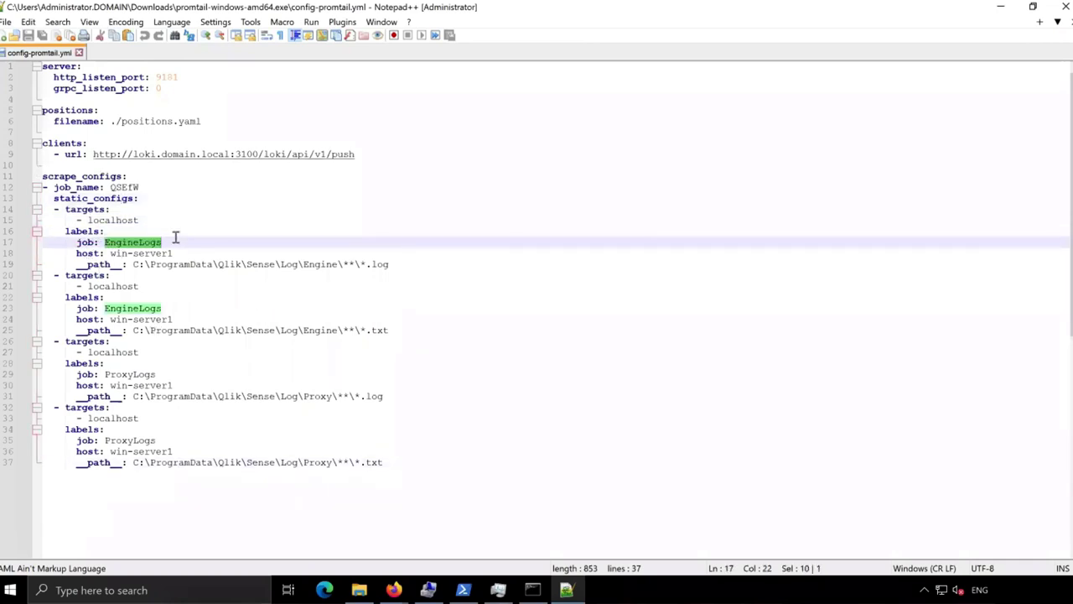
Step: Highlight the *.log and *.txt patterns of the Engine log paths on lines 19 and 25
click(405, 330)
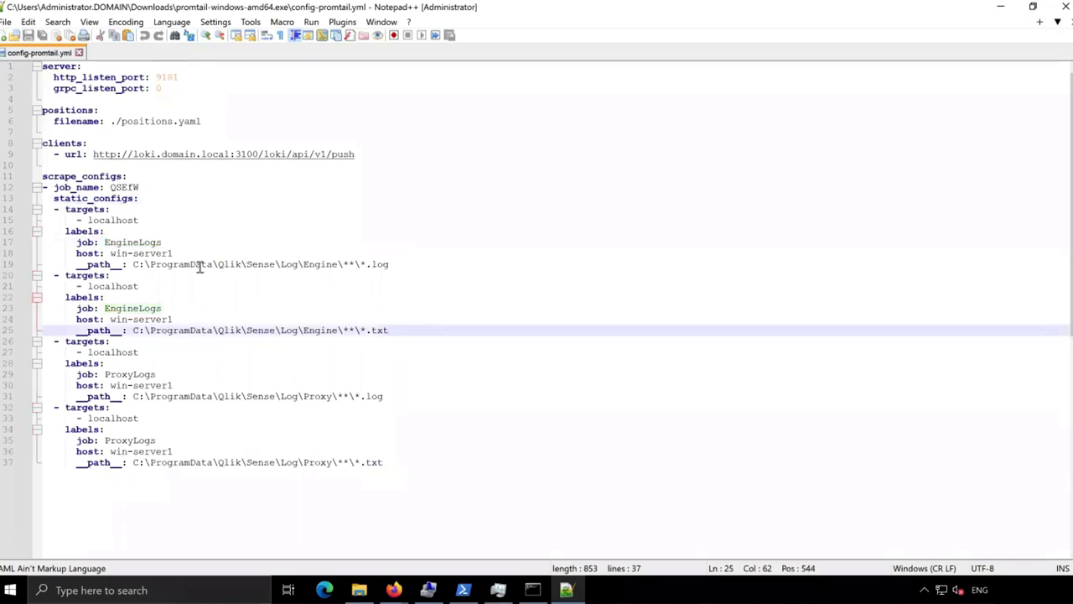
click(398, 264)
drag(361, 263, 391, 263)
drag(361, 329, 391, 330)
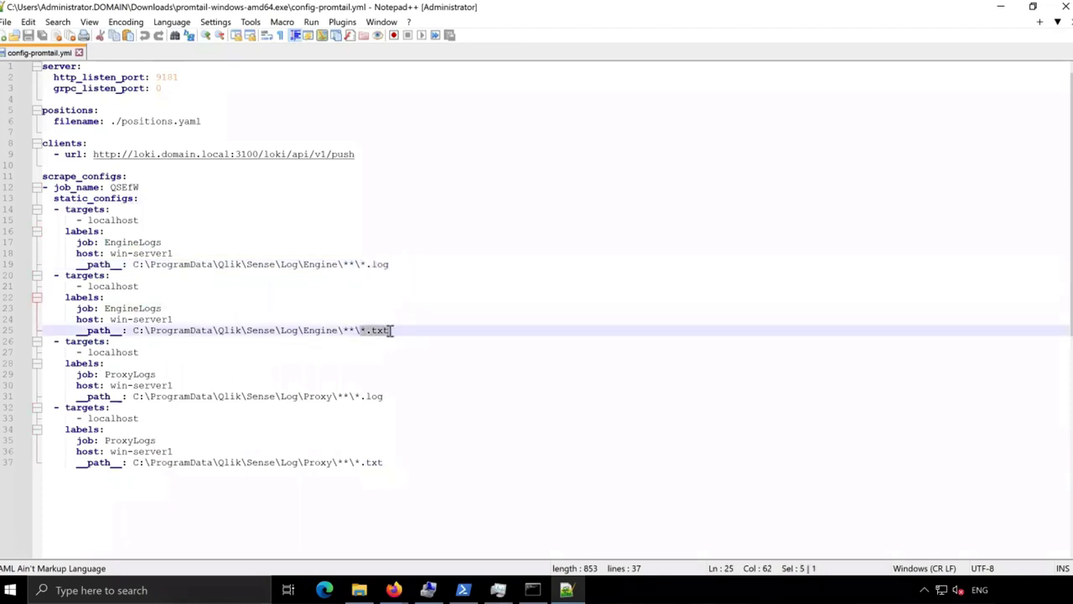
click(419, 263)
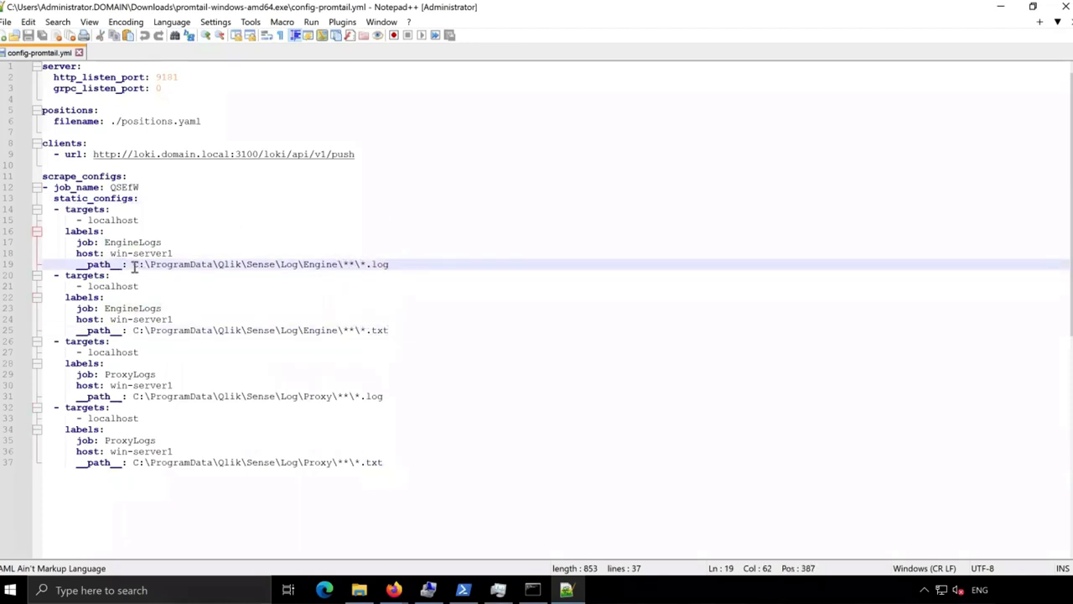
Step: Examine the \Engine folder and ** wildcard parts of the line 19 log path
drag(132, 264, 388, 269)
click(326, 264)
drag(300, 264, 356, 267)
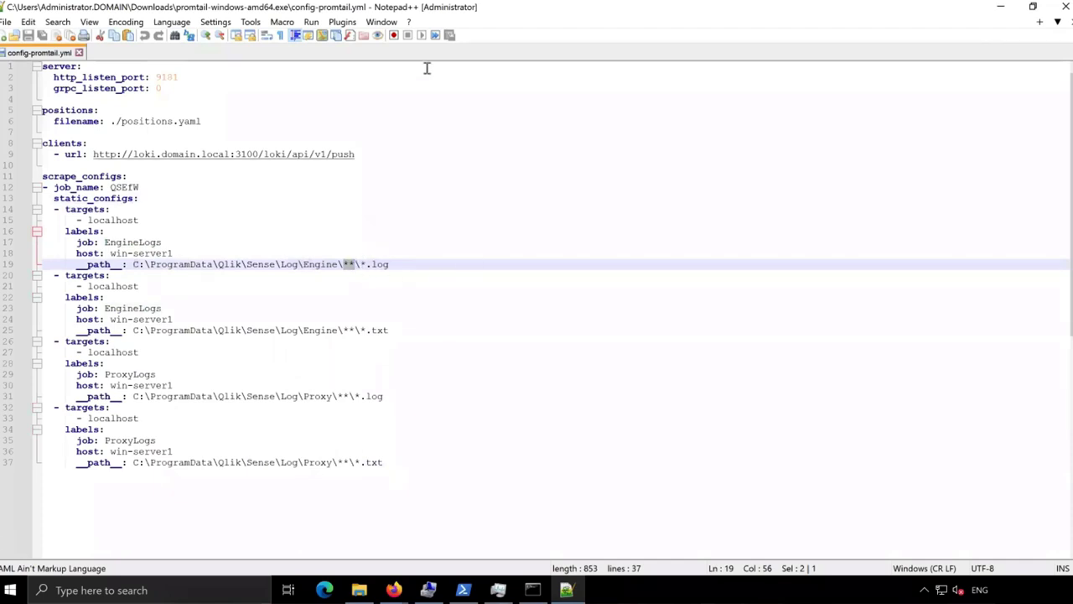
click(355, 266)
key(Left)
key(End)
Step: Review the EngineLogs job labels and the line 37 path, then switch to Grafana's Loki Explore
click(430, 240)
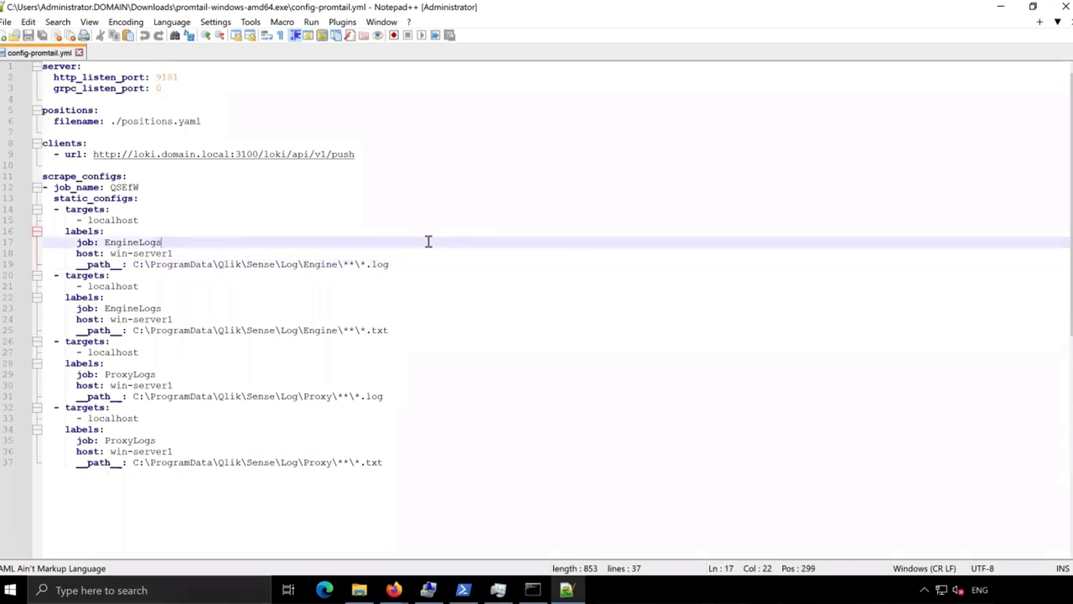
click(437, 231)
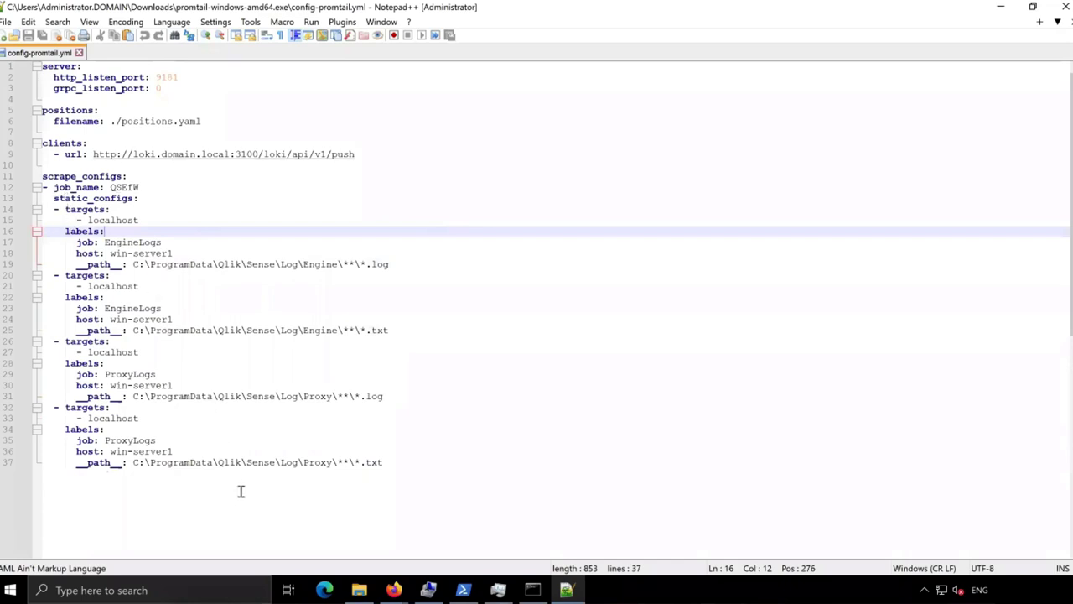
click(436, 460)
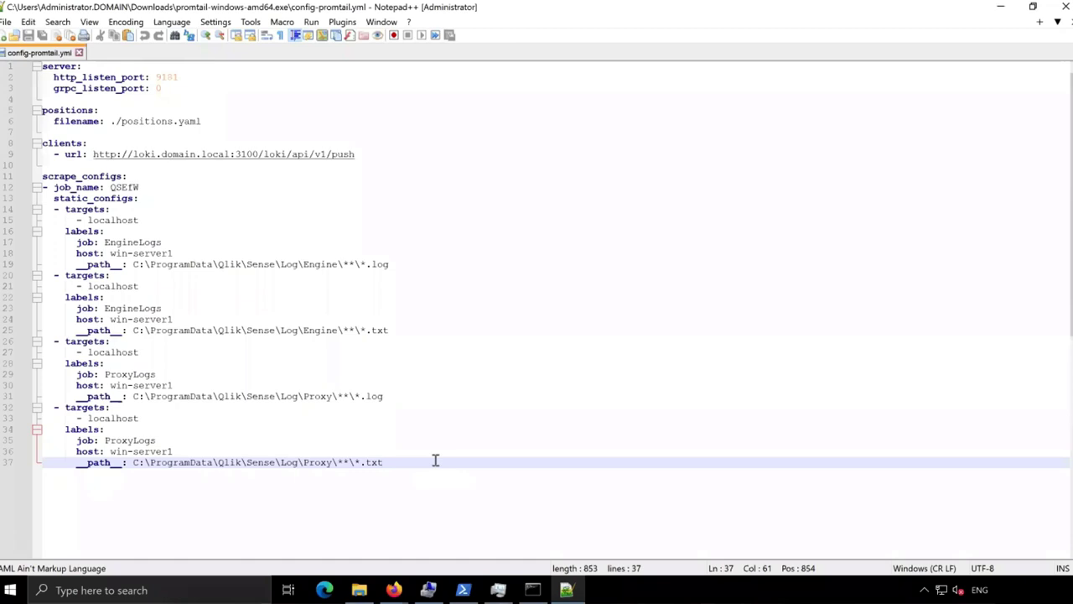
key(alt+Tab)
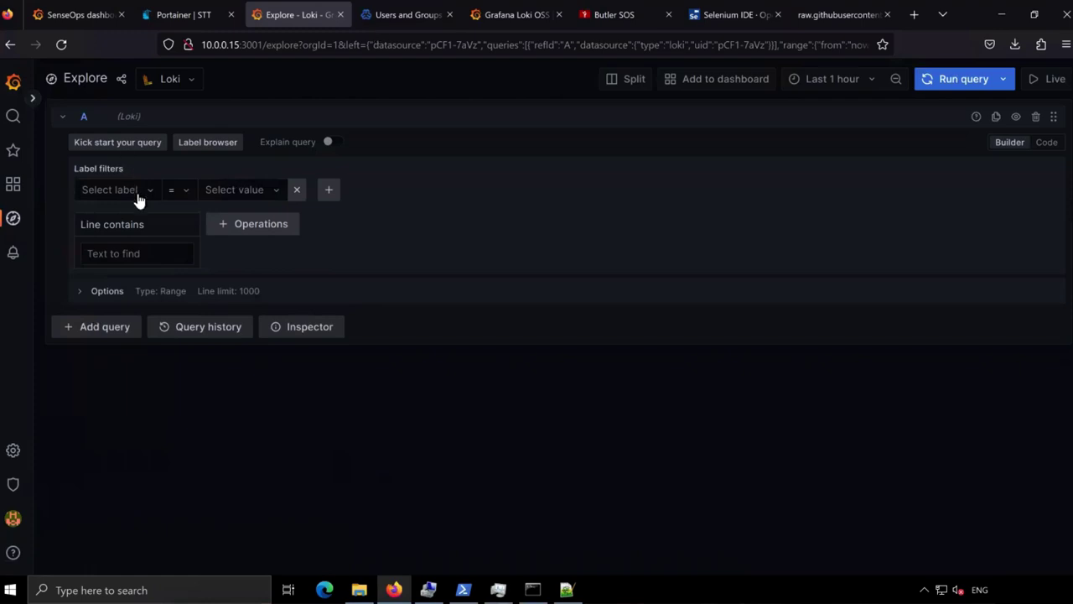
Step: Keeping Loki as the data source, run the label filter query host = win-server1
click(196, 78)
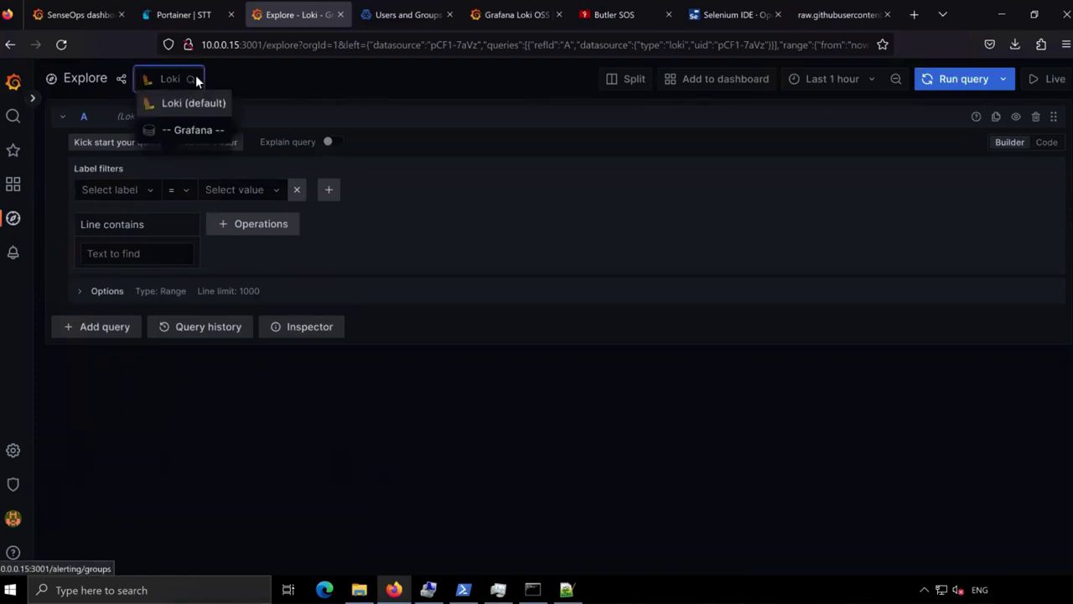
click(210, 272)
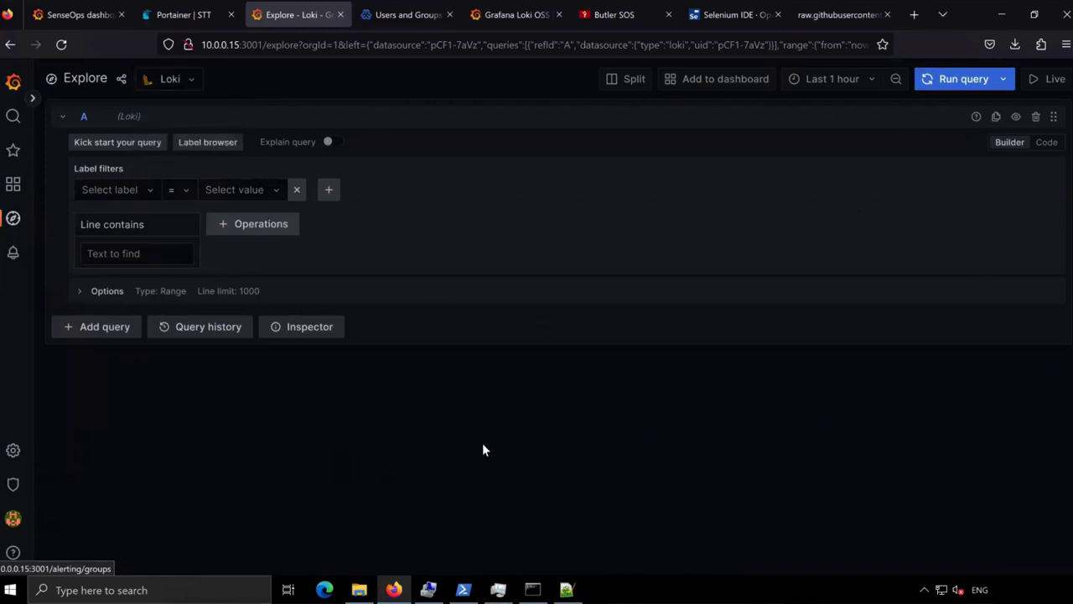
click(140, 193)
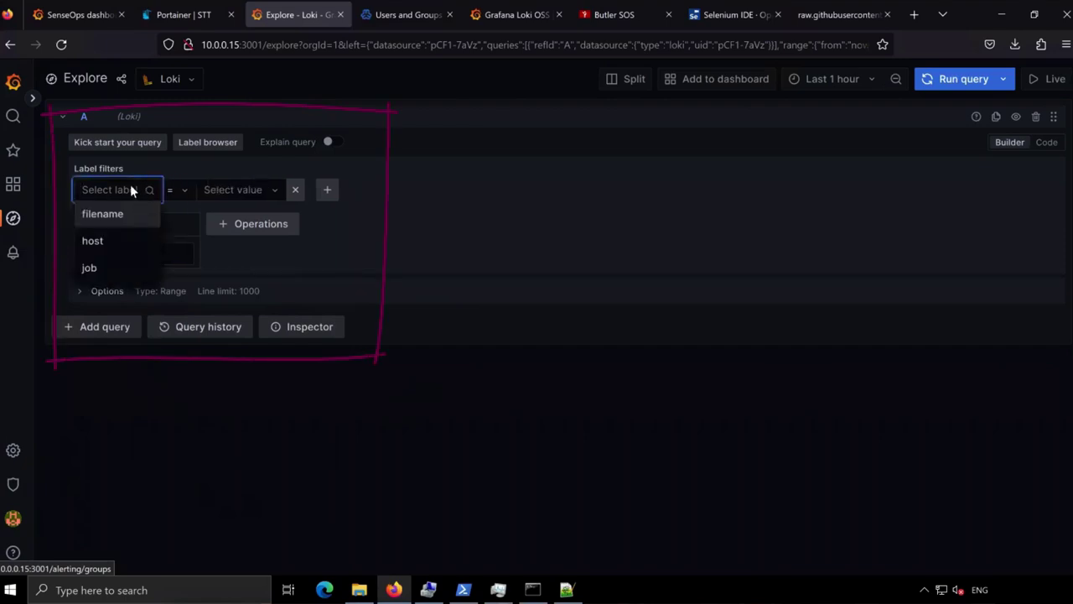
click(124, 246)
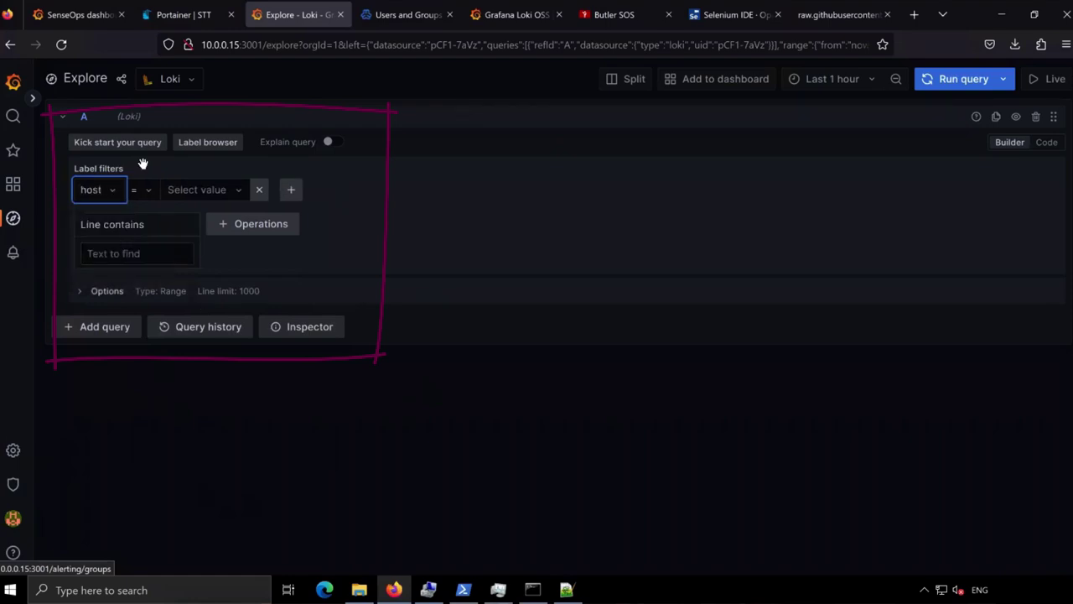
click(215, 194)
click(237, 220)
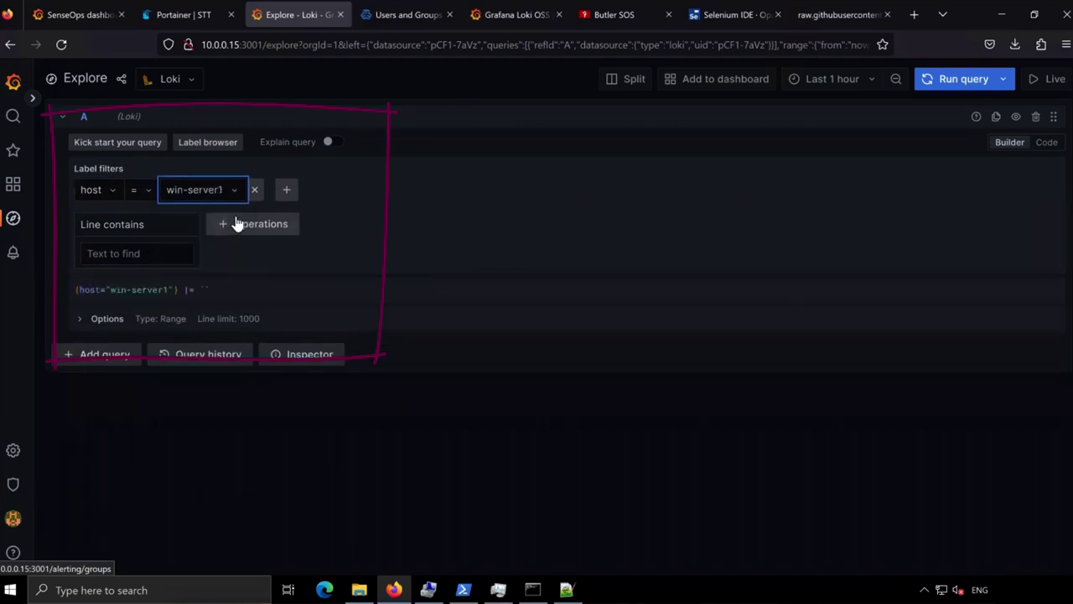
click(960, 78)
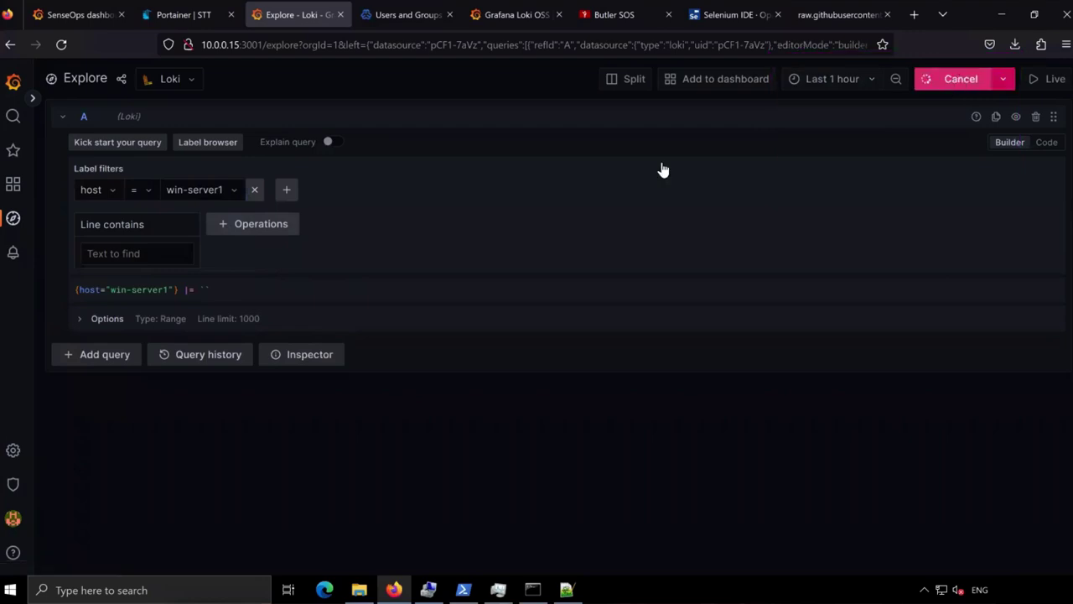
scroll(355, 406, down, 1)
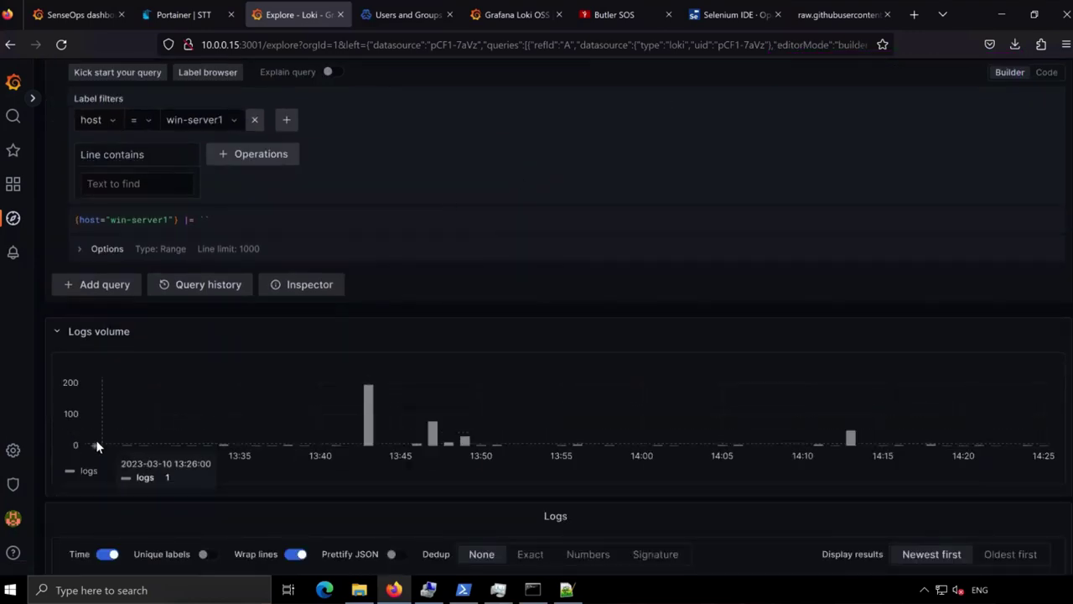
Step: Set the Explore time range to Last 6 hours and scroll down to the win-server1 log lines
scroll(1021, 433, up, 1)
click(847, 78)
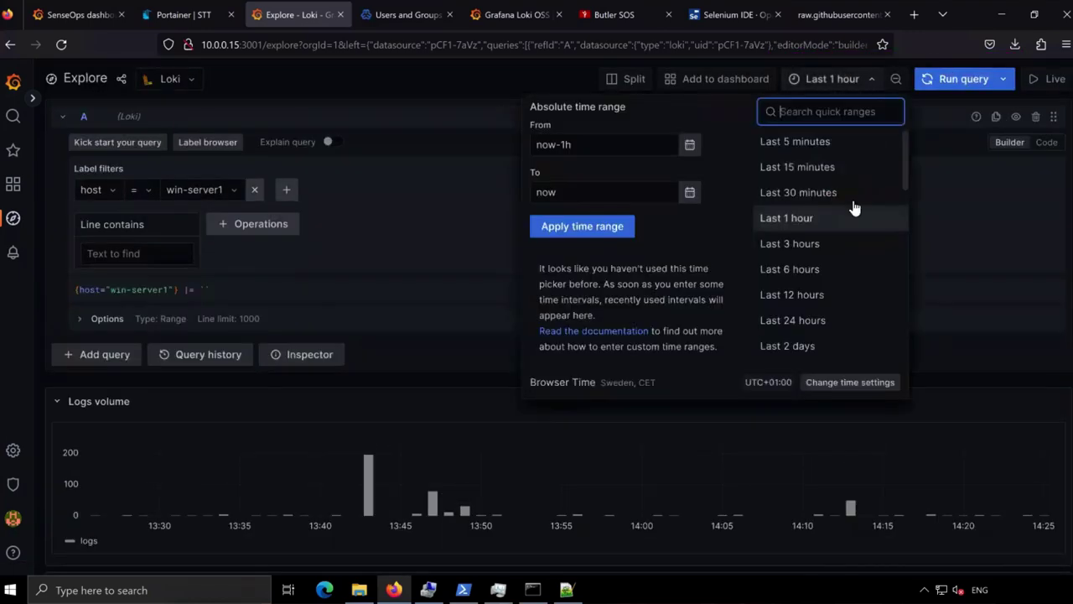
click(830, 269)
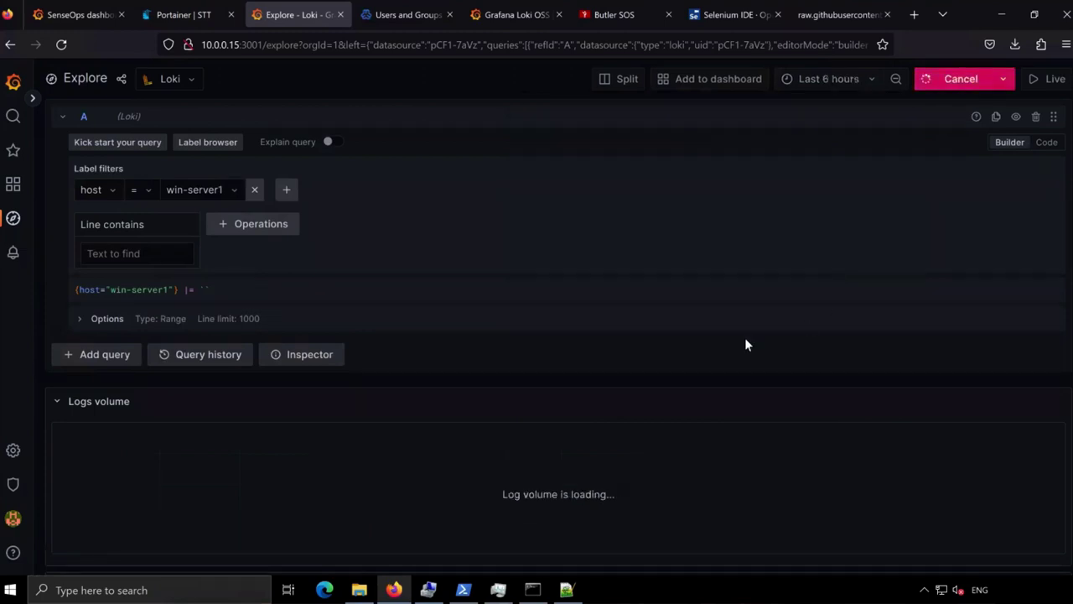
scroll(729, 365, down, 3)
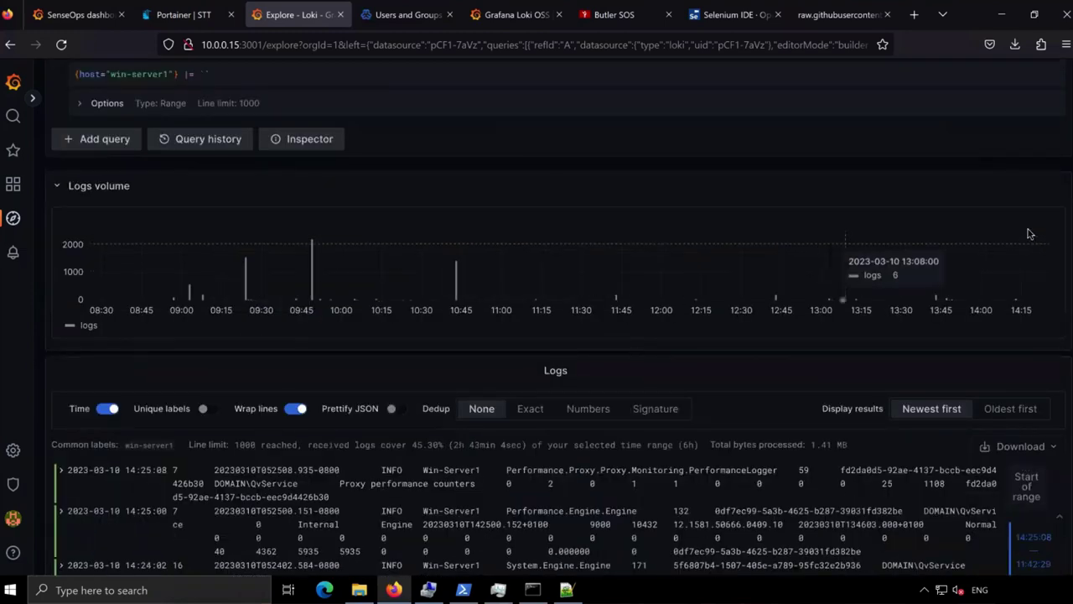
scroll(981, 130, down, 5)
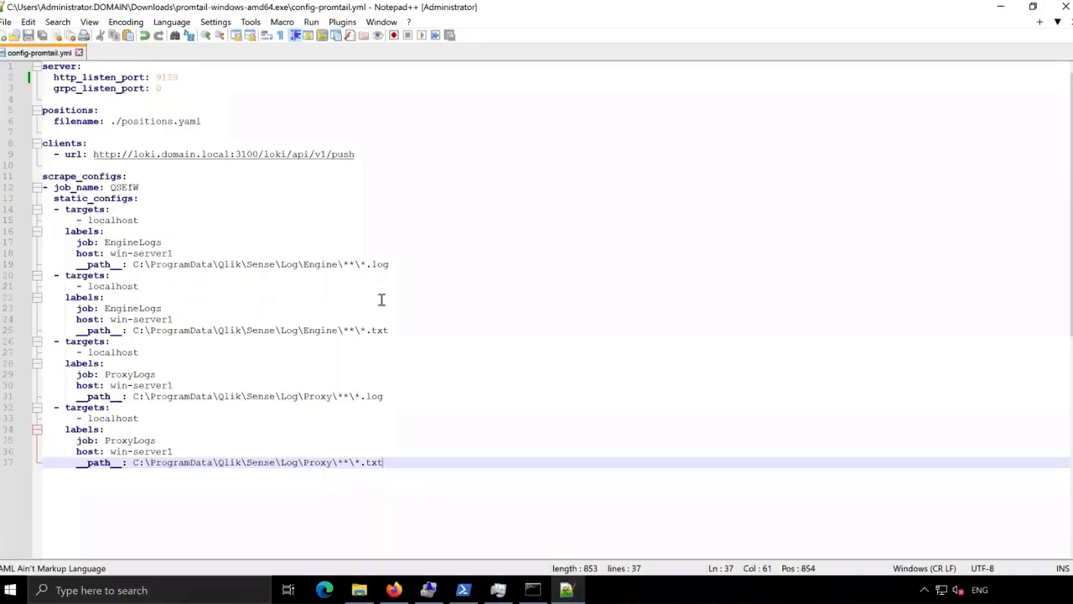
Step: Check the host label and Proxy .log and .txt paths on lines 18, 31 and 37, then return to Grafana
click(420, 256)
click(409, 396)
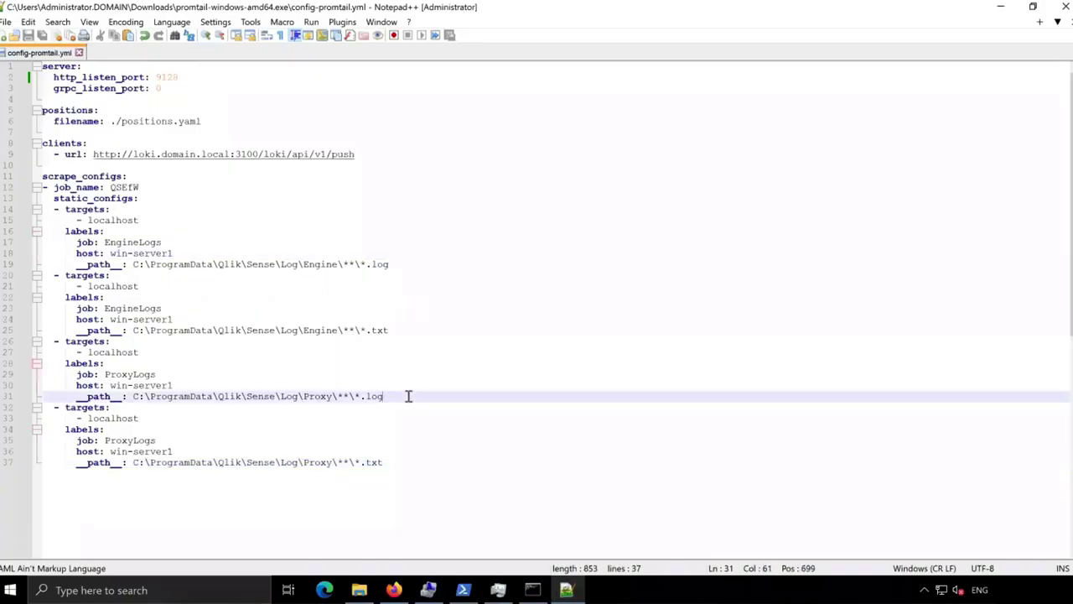
click(403, 464)
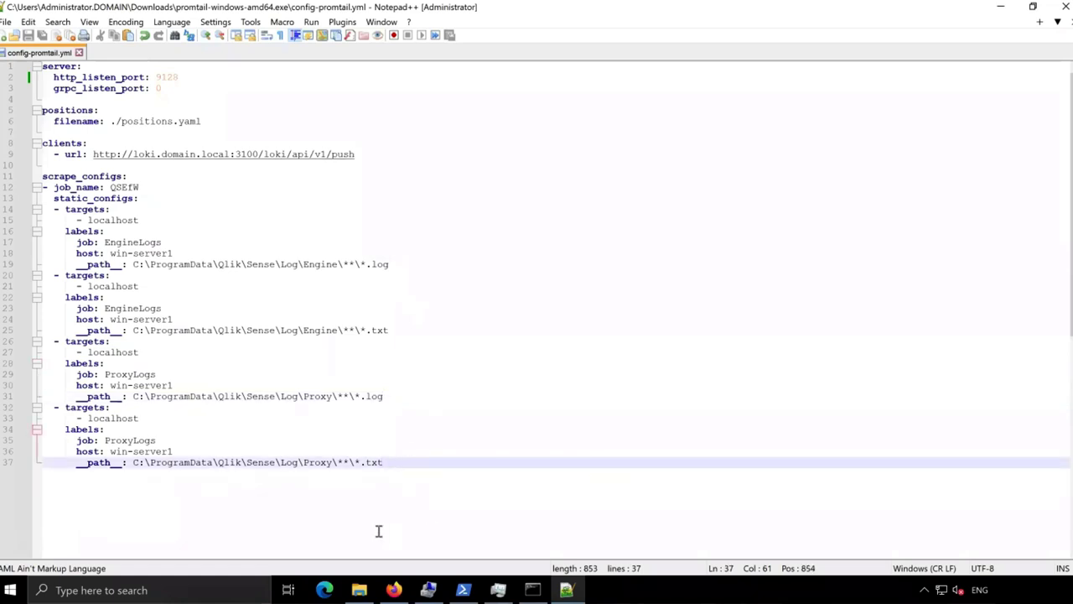
click(395, 591)
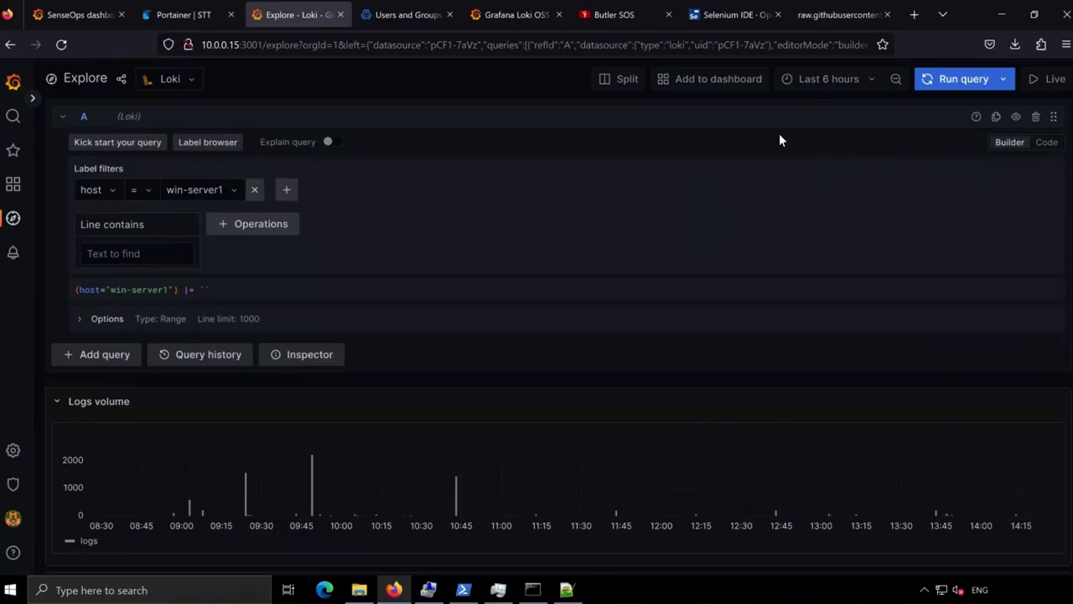
Step: Zoom the logs to about 13:31–14:14 and select a deleted session's ID in a log line
scroll(891, 338, down, 3)
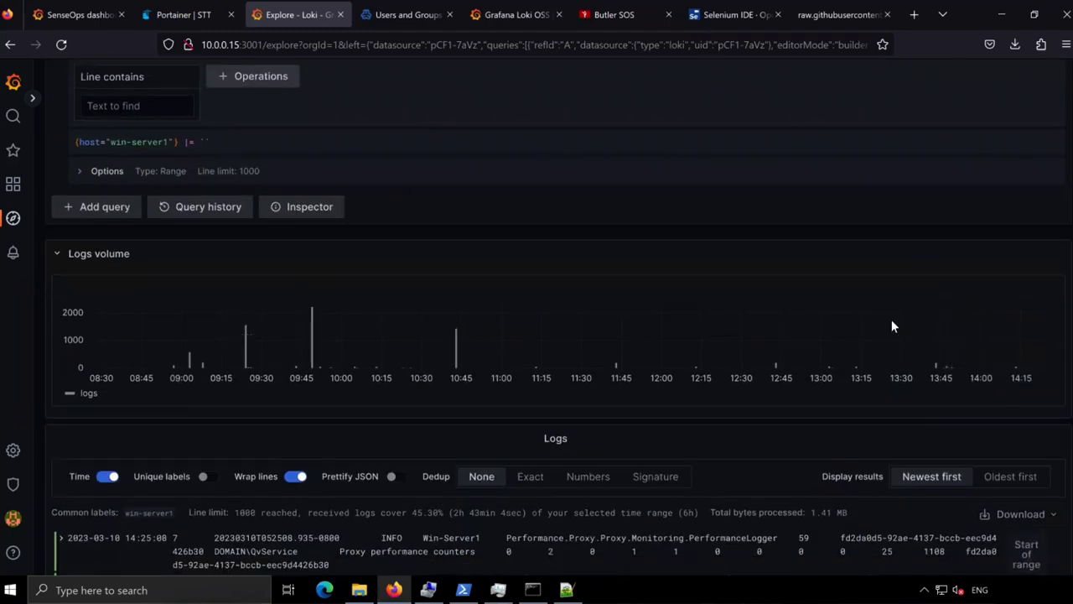
drag(1014, 357, 1017, 357)
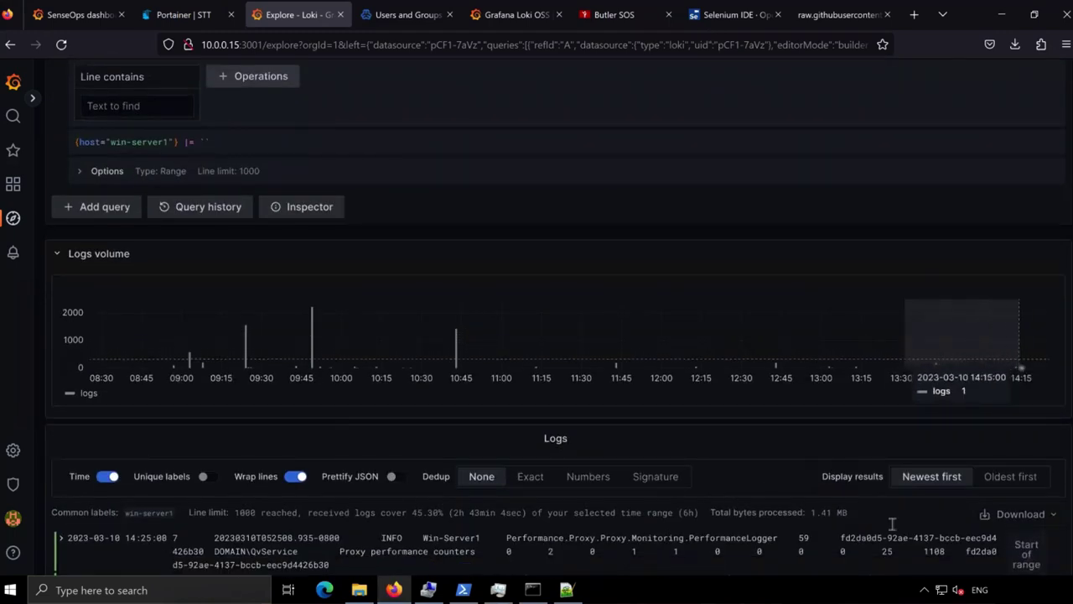
scroll(511, 467, down, 5)
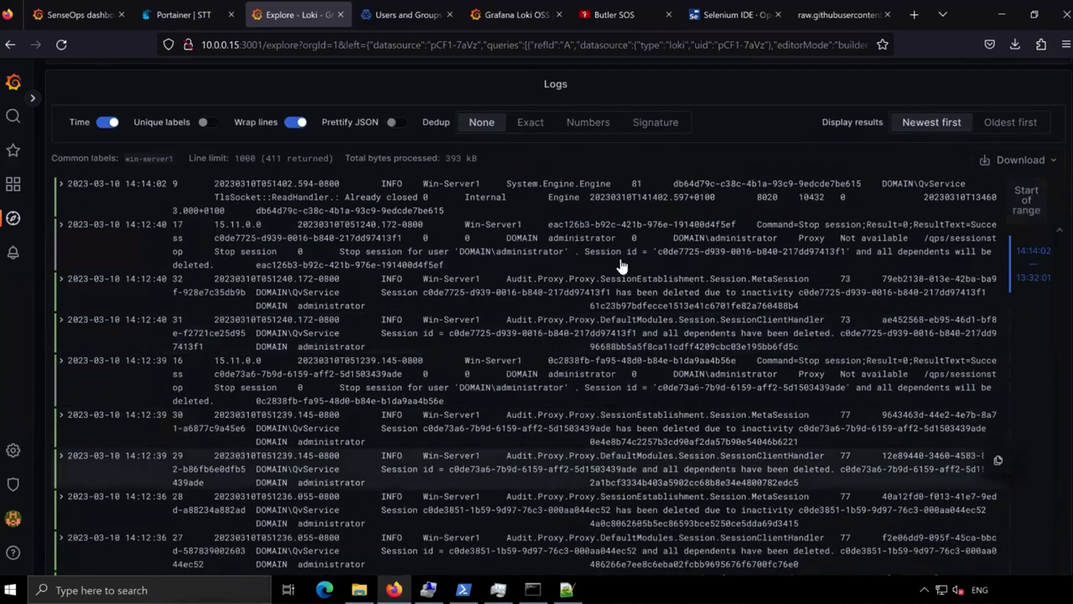
drag(450, 335, 638, 339)
key(ctrl+c)
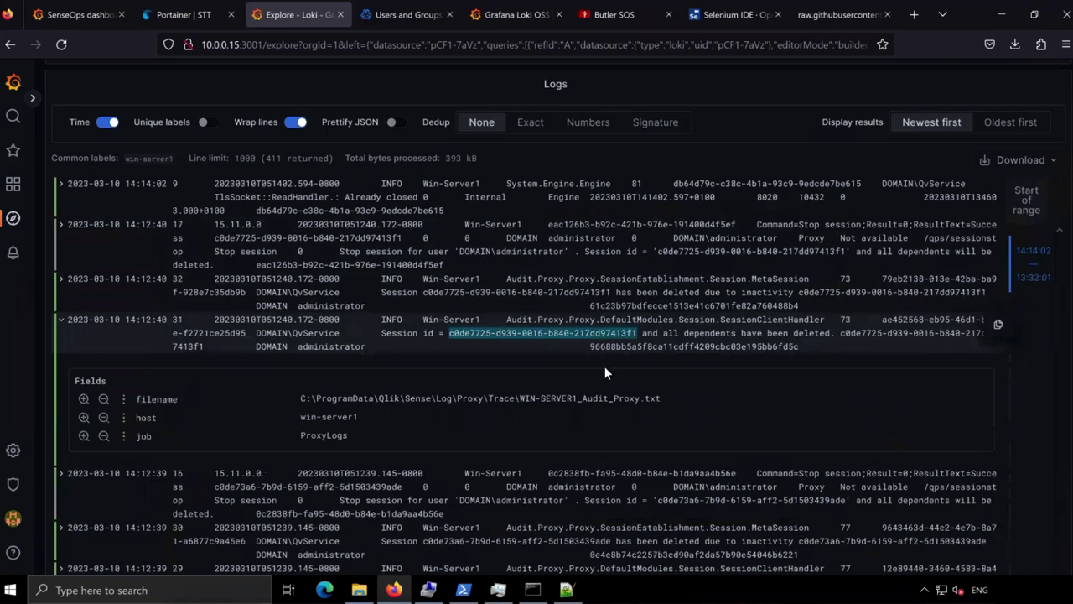
scroll(572, 401, up, 10)
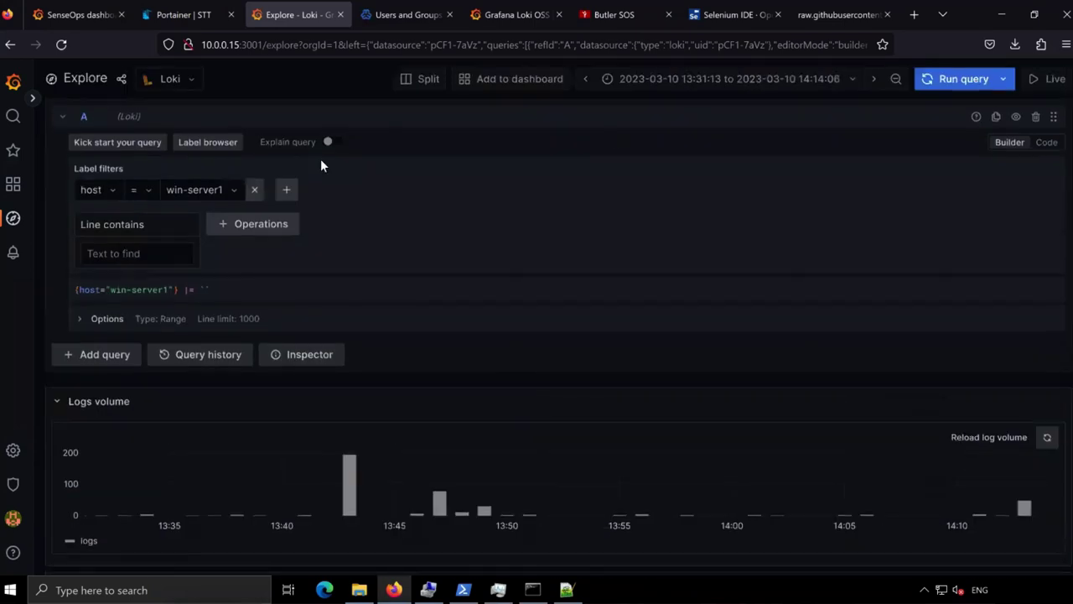
Step: Filter to lines containing that session ID, case insensitive, run the query, and expand the third result
click(156, 225)
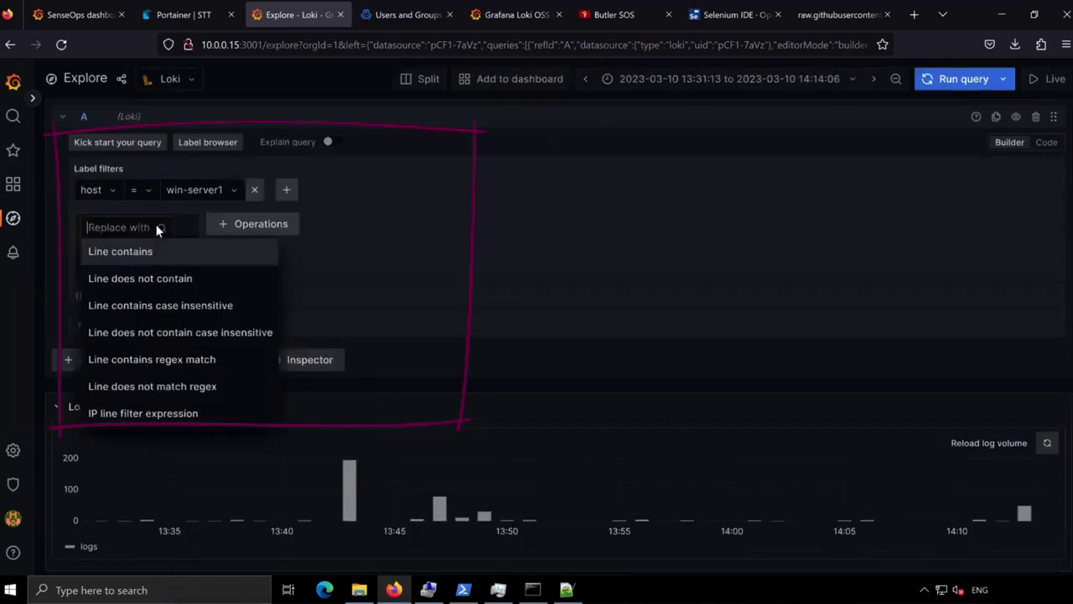
click(247, 305)
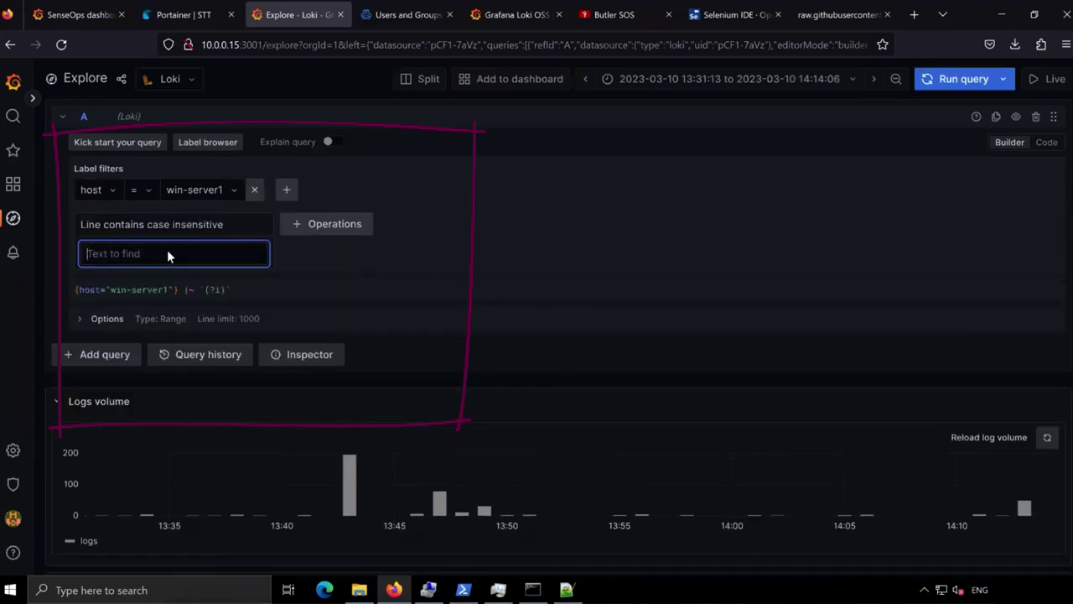
right_click(169, 252)
click(215, 355)
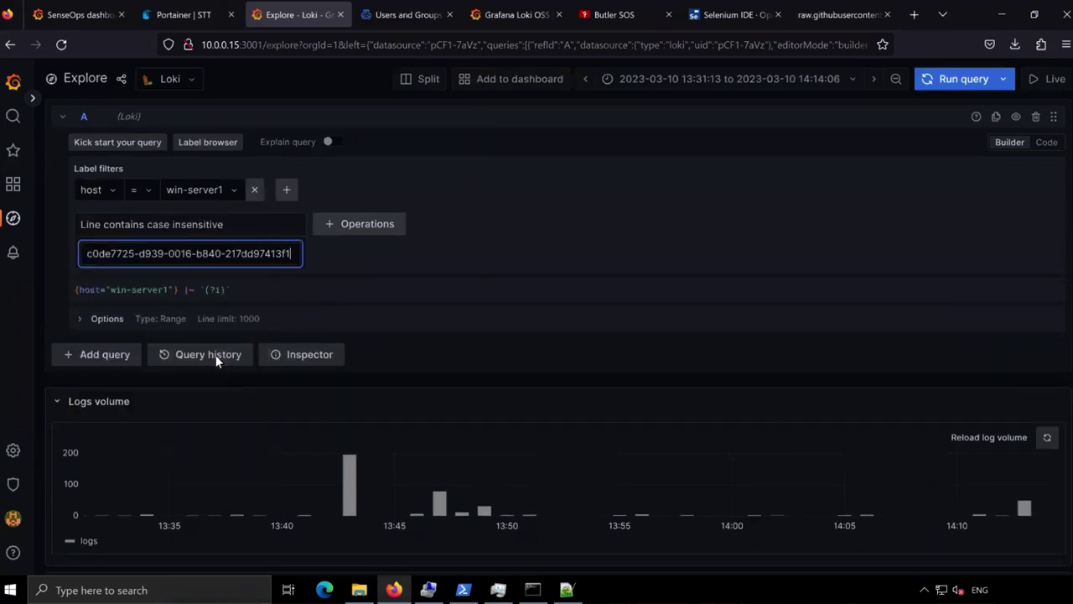
click(952, 81)
scroll(677, 217, down, 3)
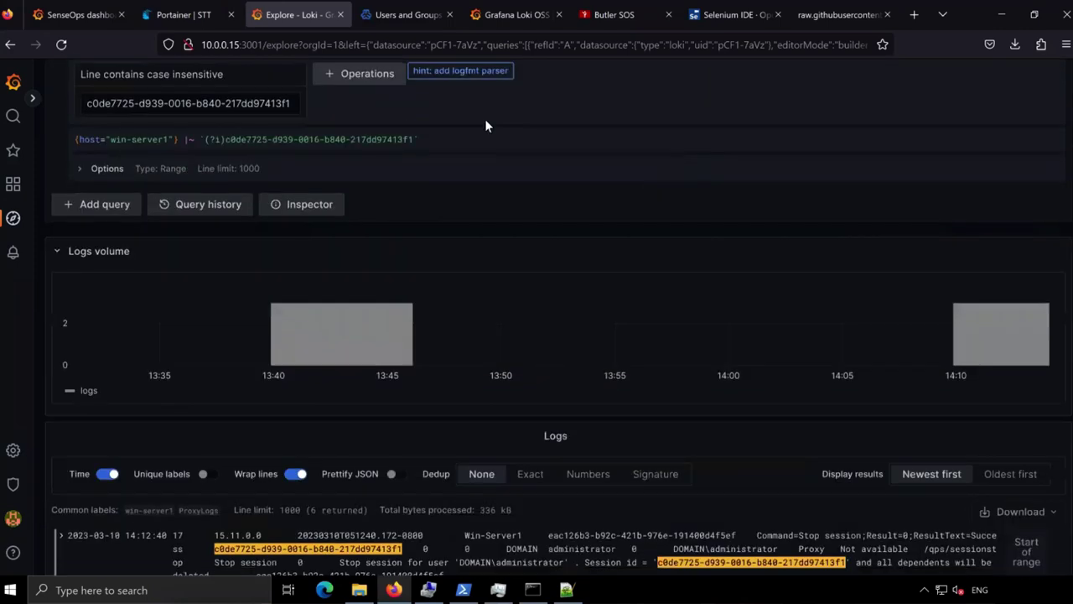
scroll(545, 223, down, 5)
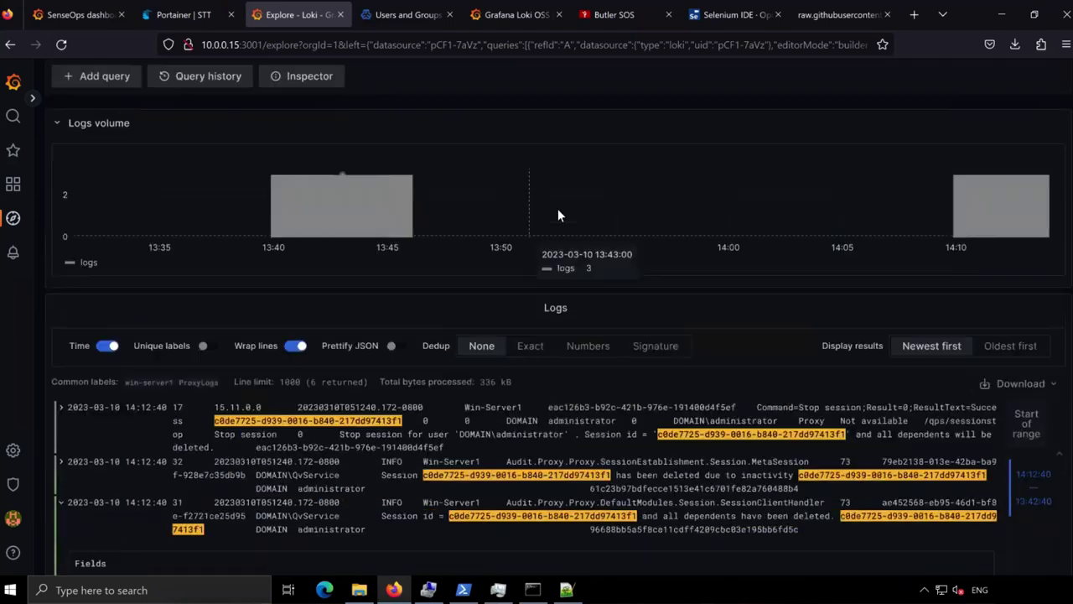
click(597, 327)
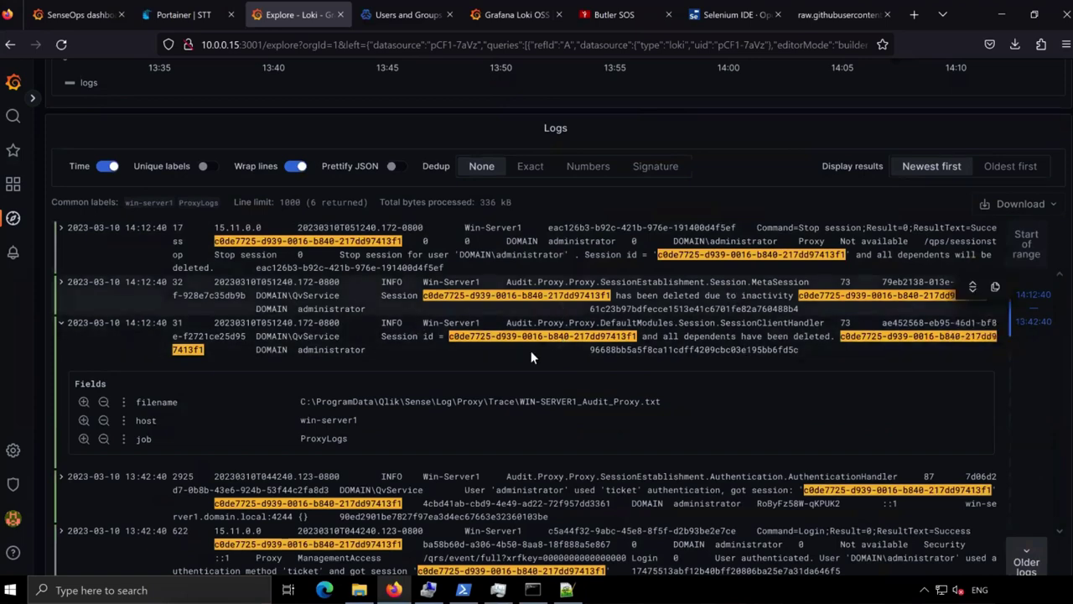
scroll(1002, 389, down, 1)
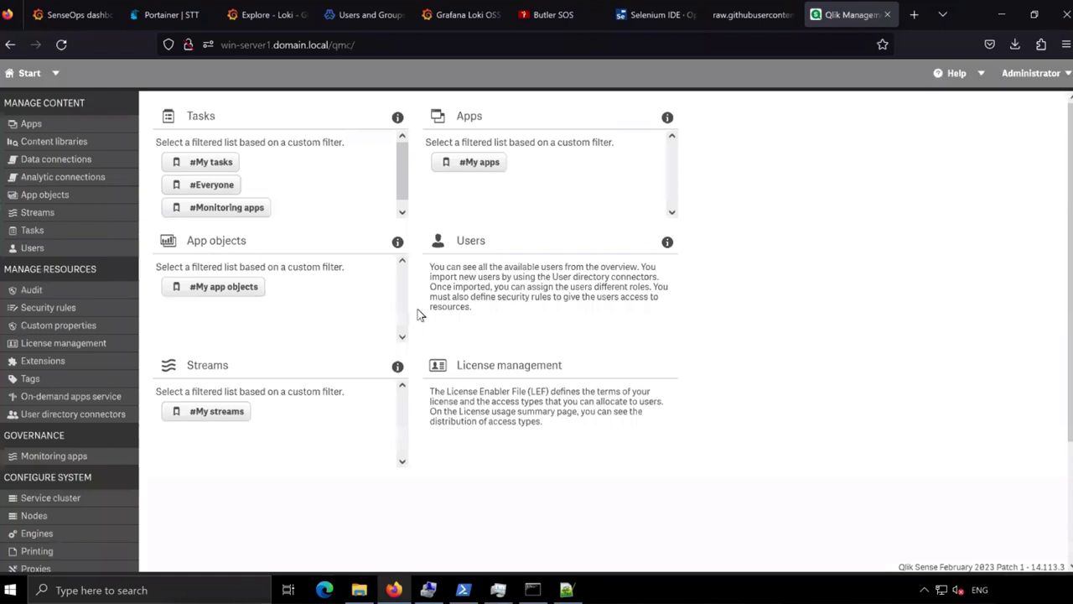
Step: Select the ID of Whats New App - February 2023 in the QMC Apps list and return to Grafana Explore
click(618, 177)
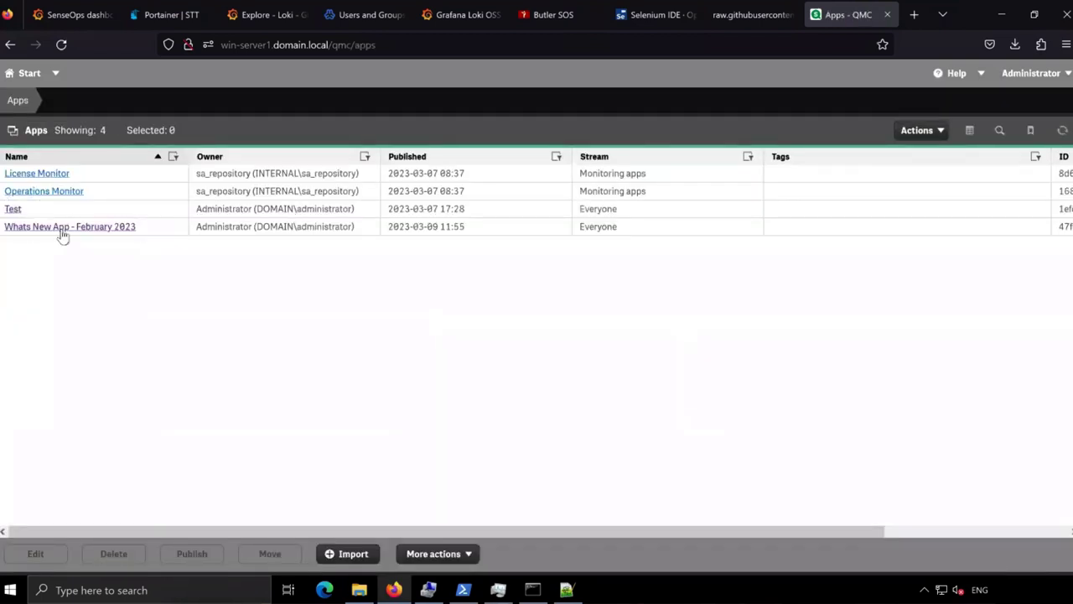
drag(666, 525, 916, 275)
drag(878, 228, 1067, 225)
key(ctrl+c)
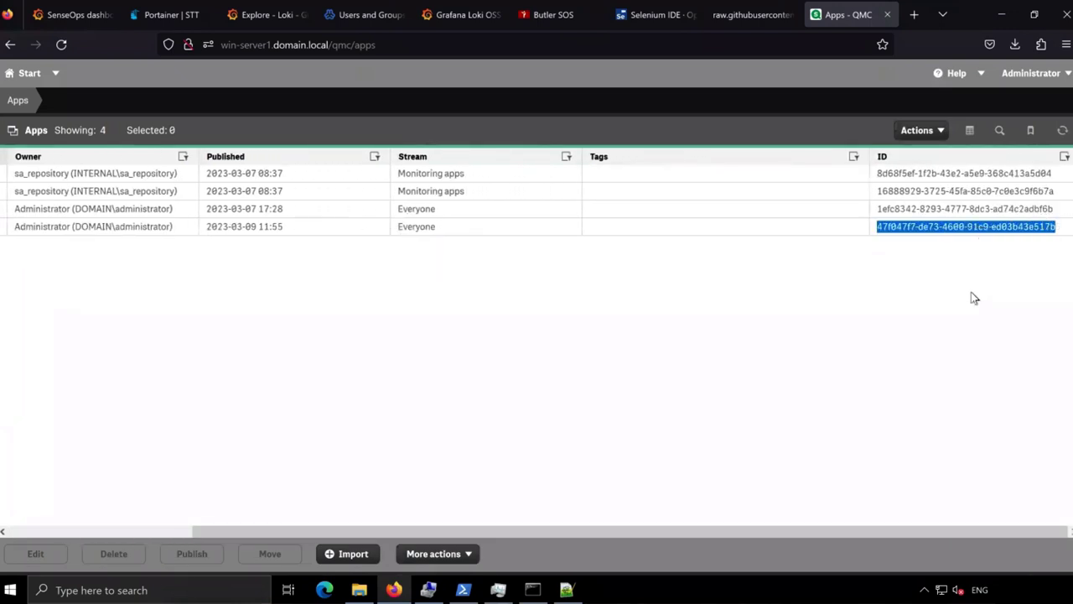
click(268, 14)
click(109, 190)
click(106, 266)
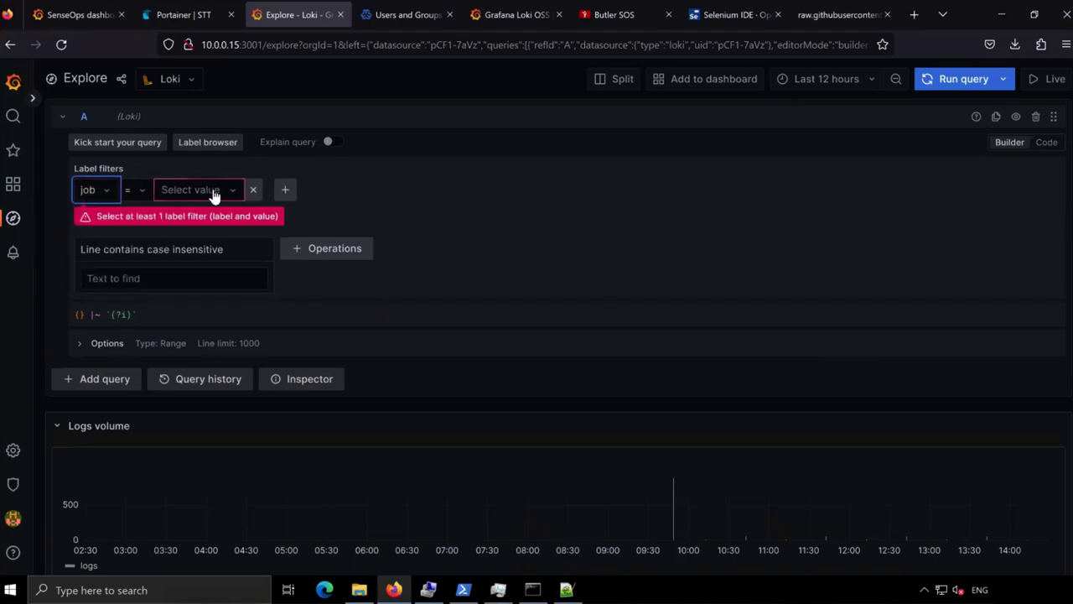
click(213, 191)
click(206, 243)
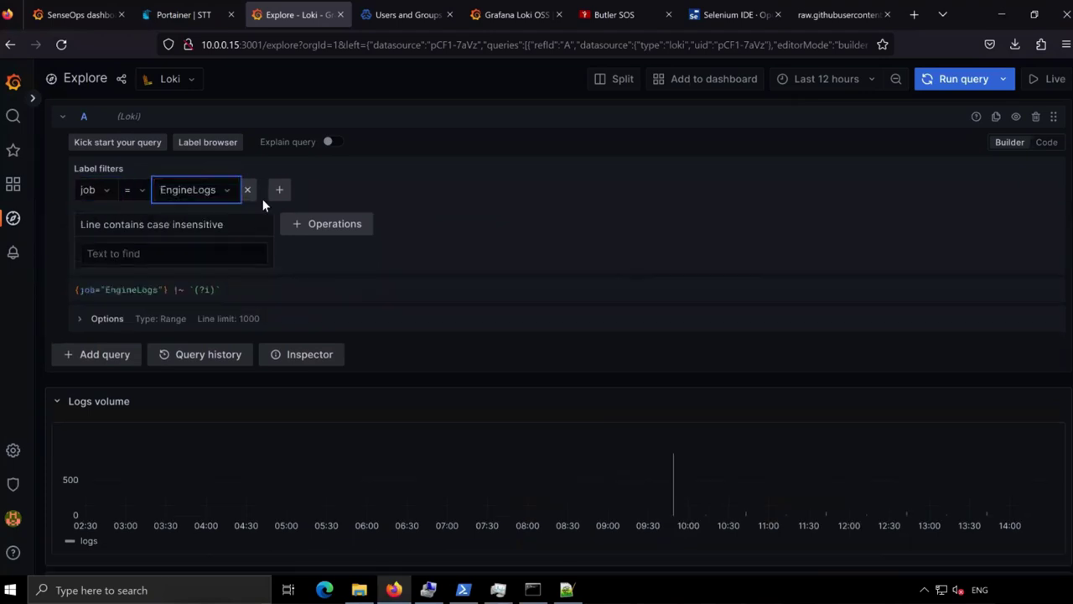
click(521, 238)
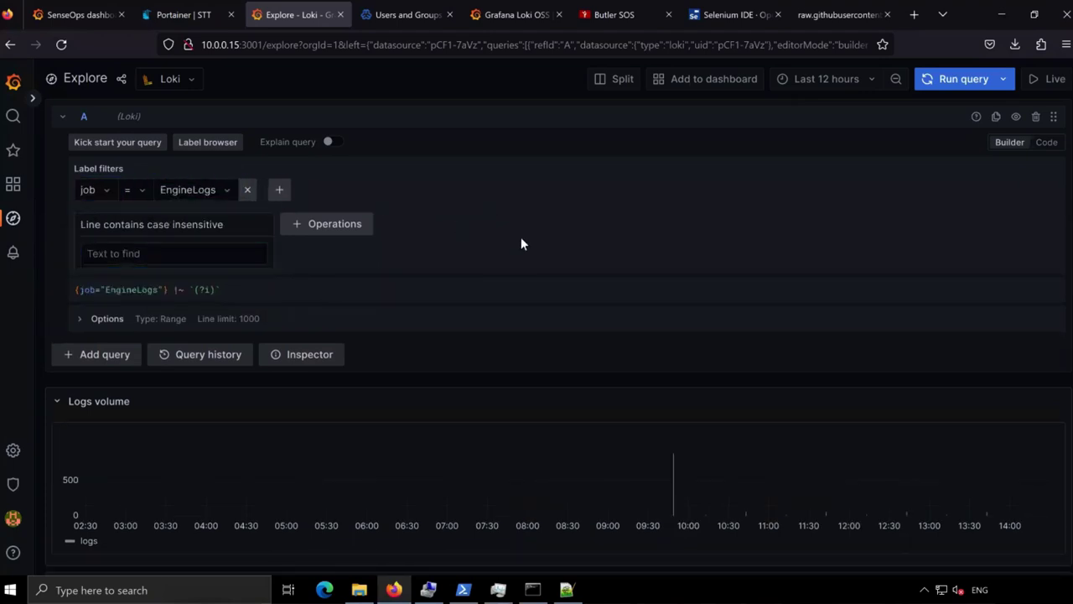
click(174, 250)
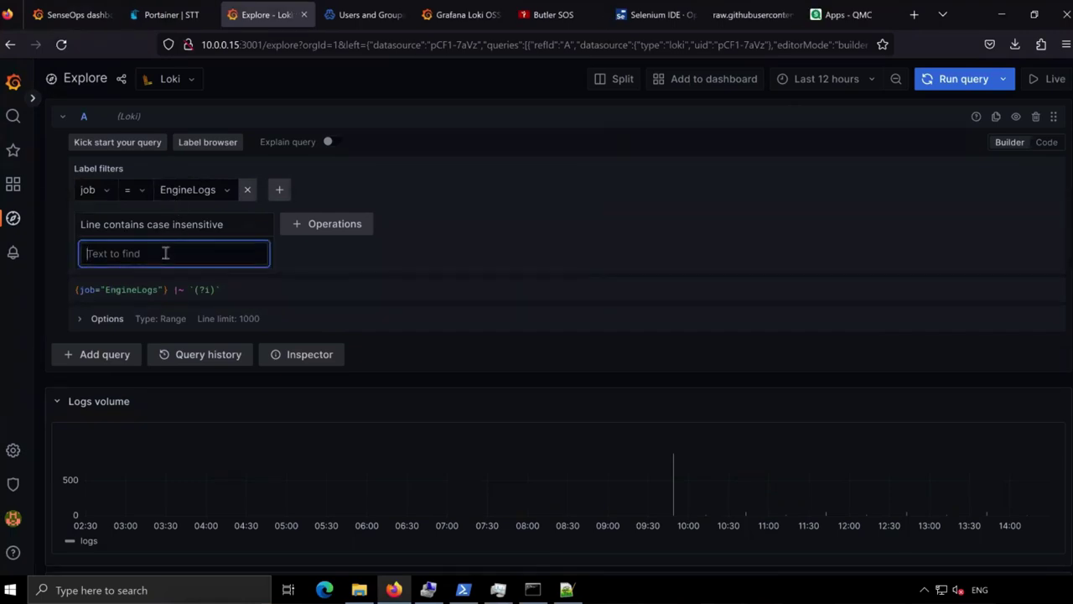
key(ctrl+v)
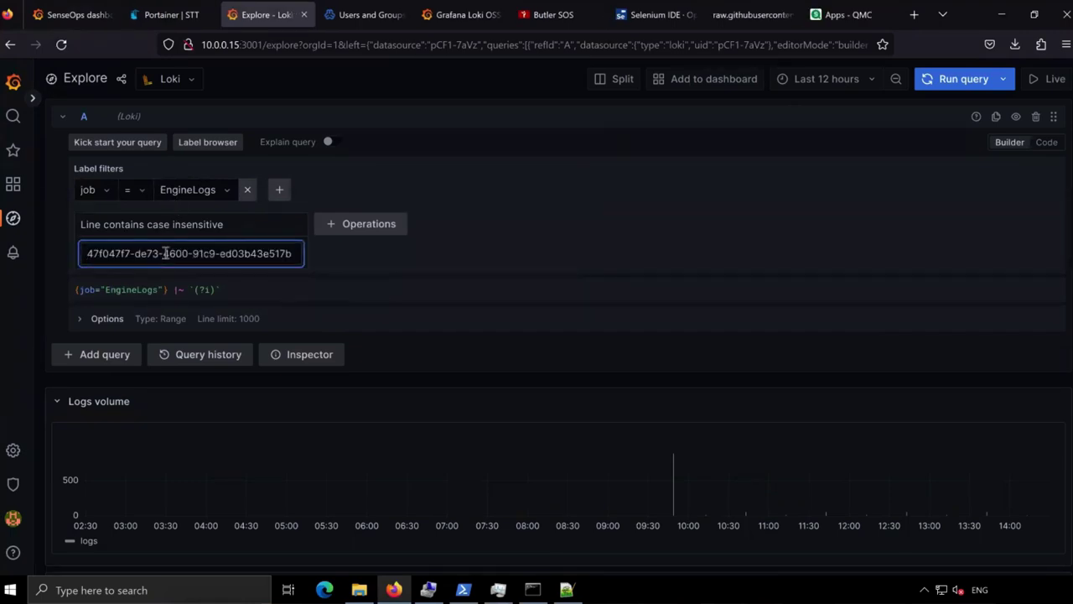
click(424, 252)
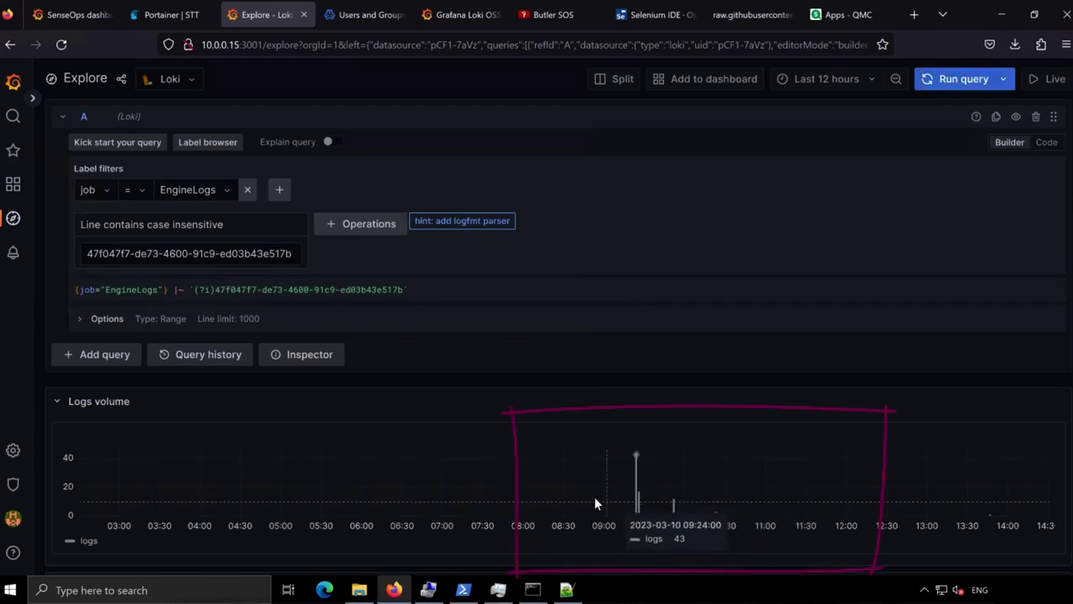
scroll(791, 345, down, 3)
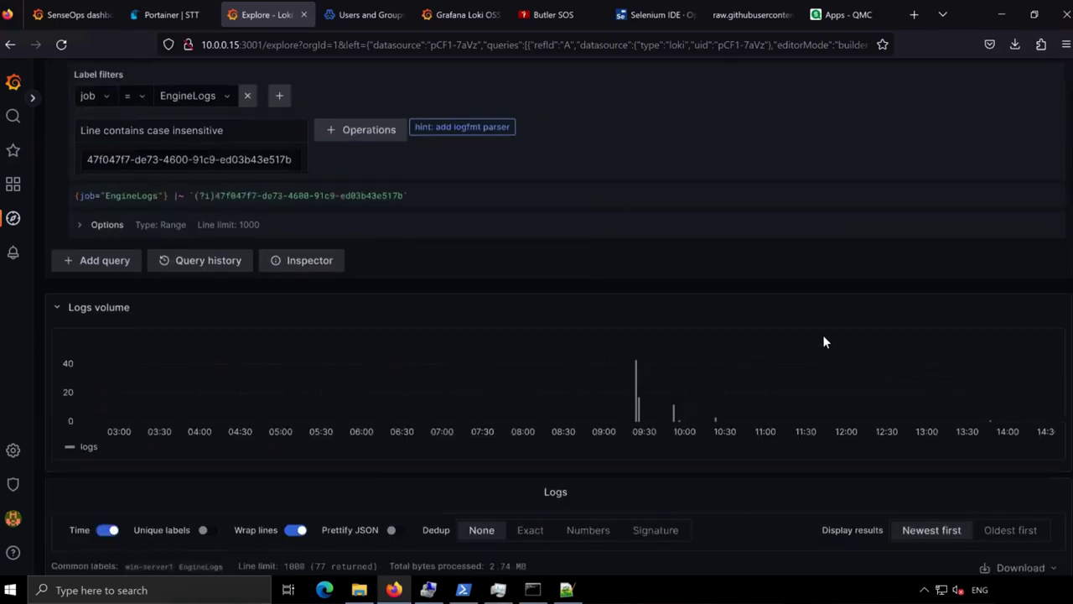
scroll(518, 333, down, 10)
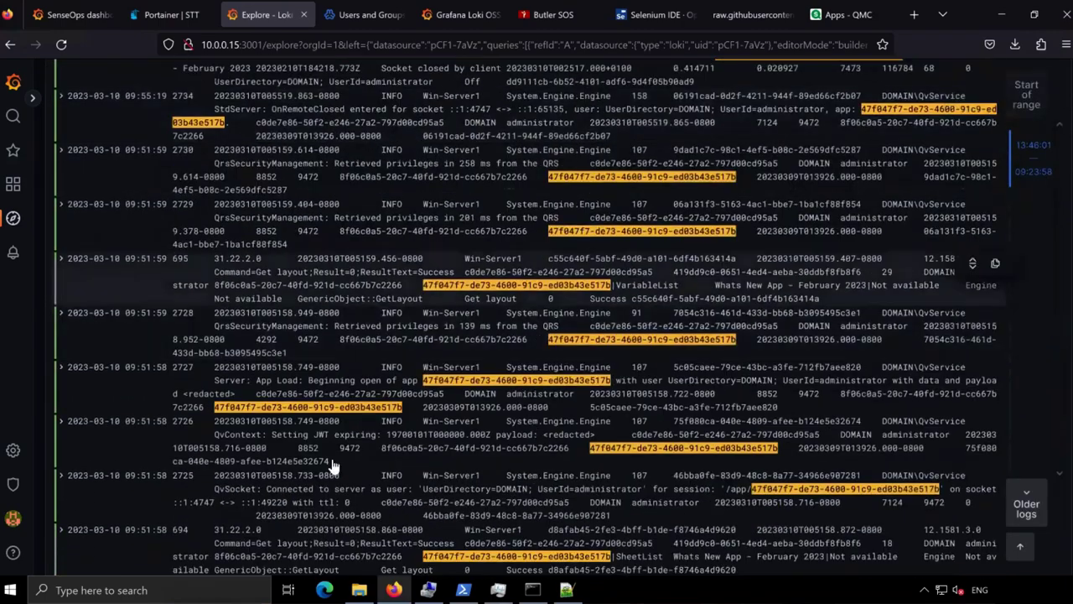
scroll(547, 453, down, 15)
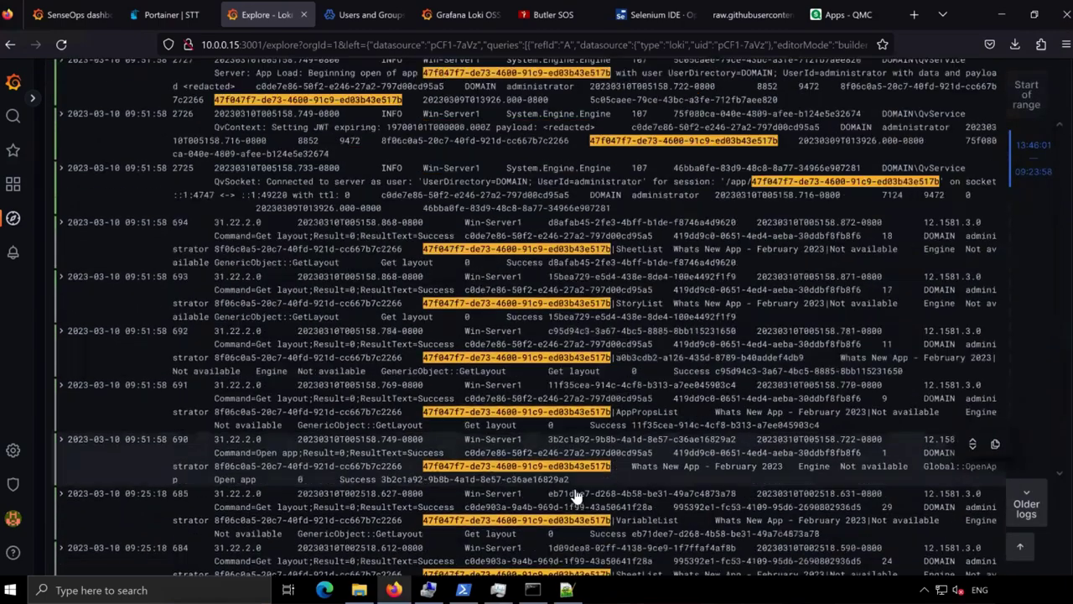
scroll(795, 373, down, 5)
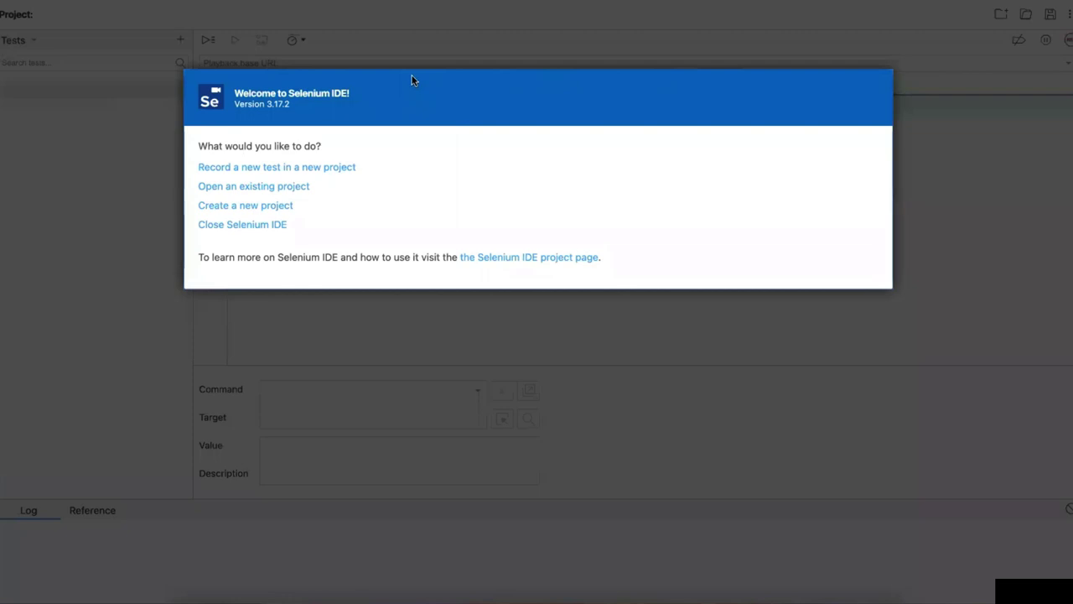
click(247, 188)
double_click(369, 259)
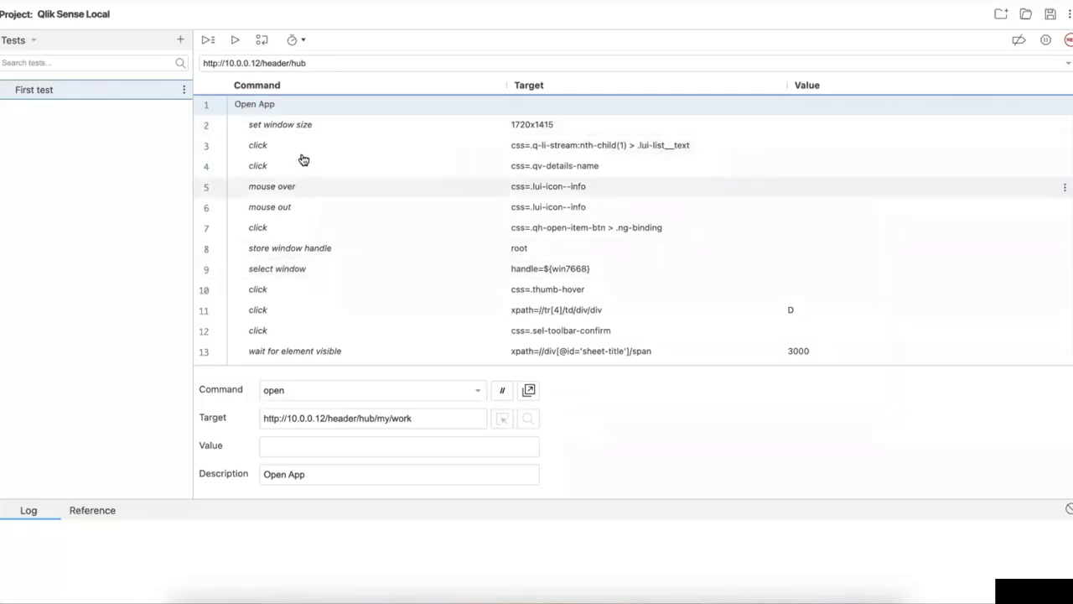
scroll(410, 201, down, 1)
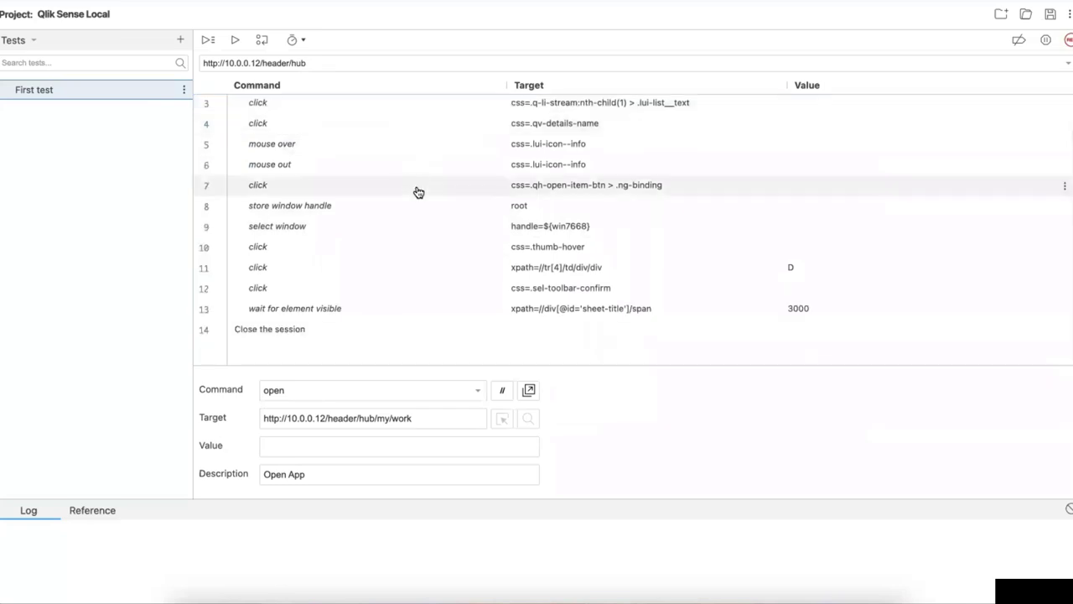
scroll(403, 243, up, 1)
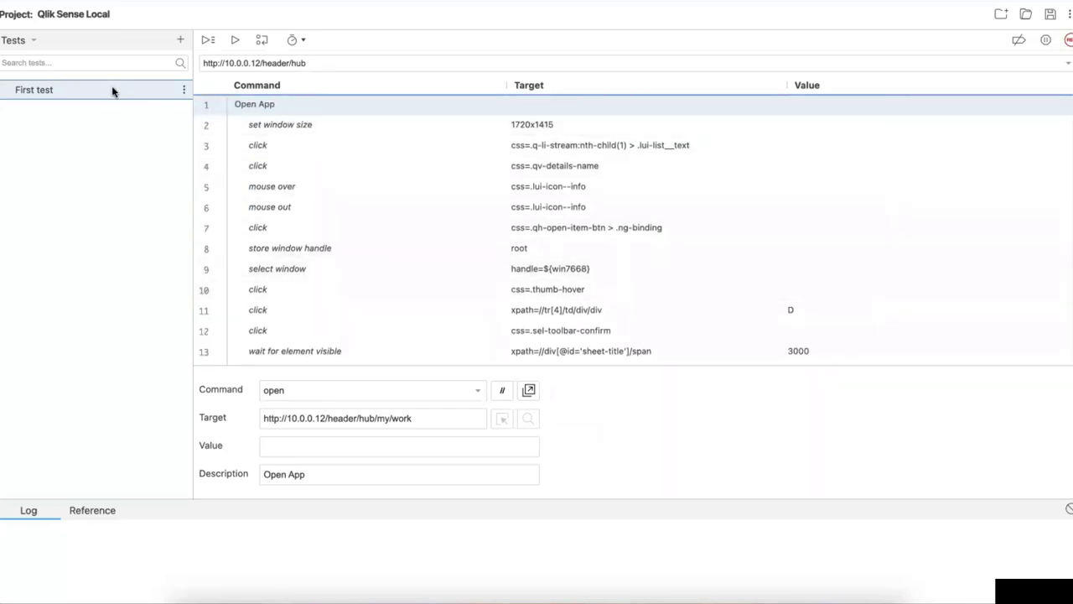
click(319, 419)
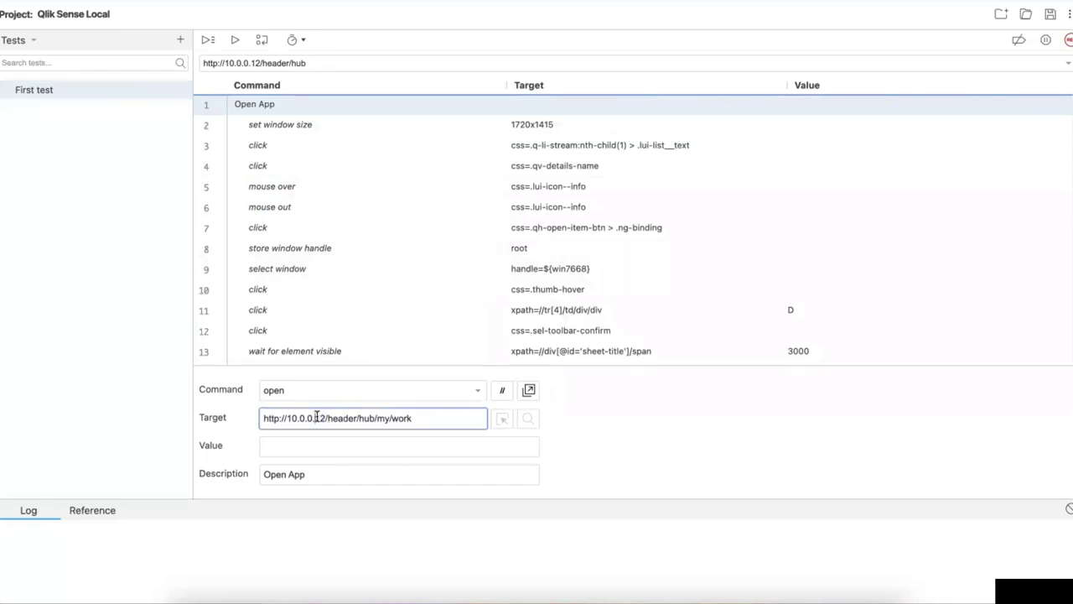
double_click(319, 418)
click(319, 417)
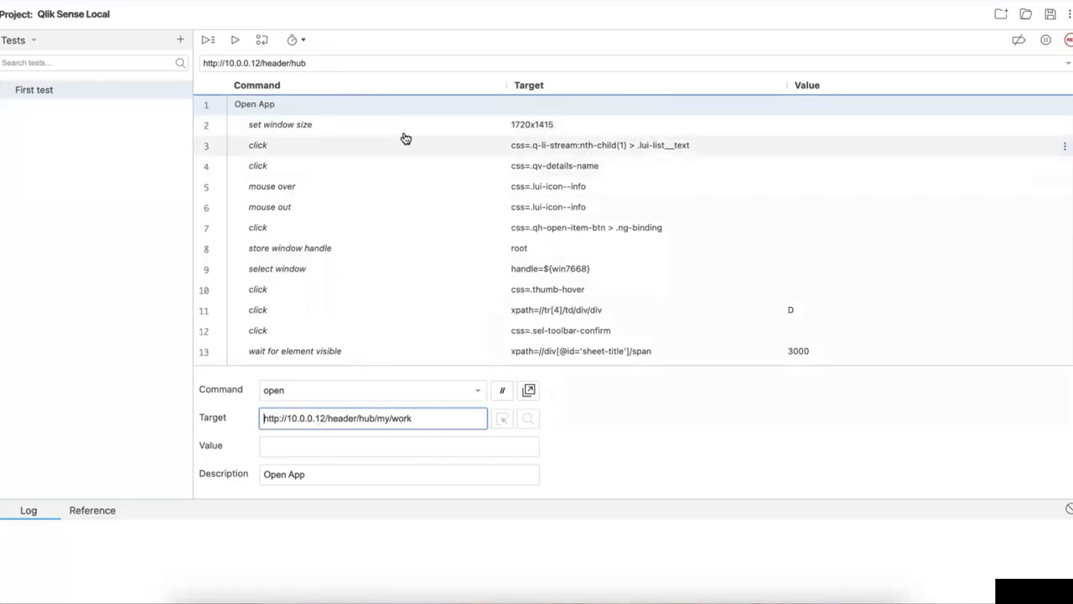
scroll(391, 218, down, 2)
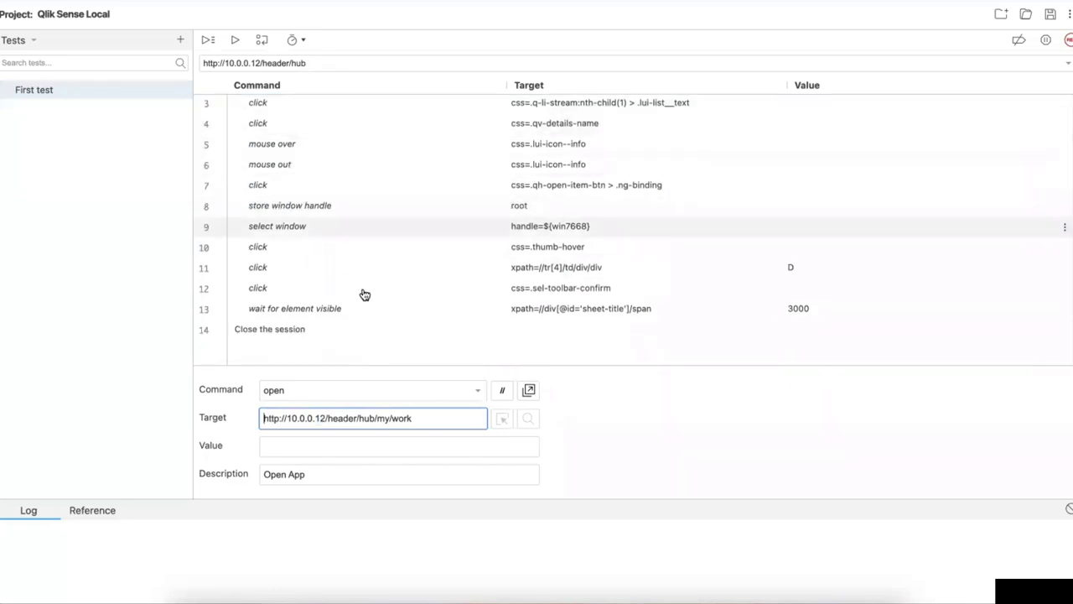
scroll(362, 323, up, 2)
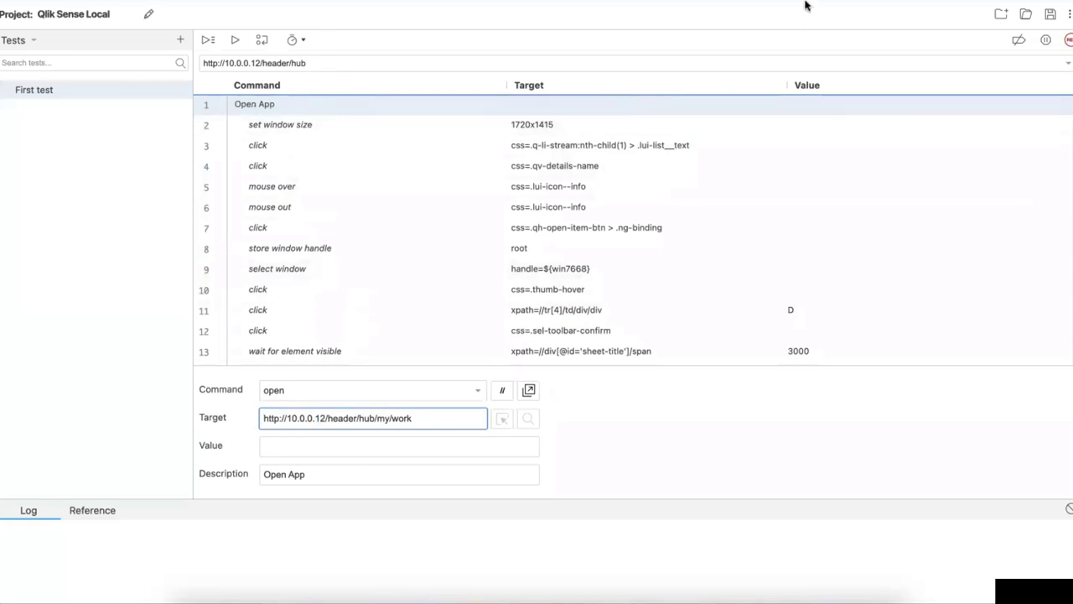
Step: Record opening Published apps and Whats New App - February 2023 into First test, then close the browser
click(1069, 40)
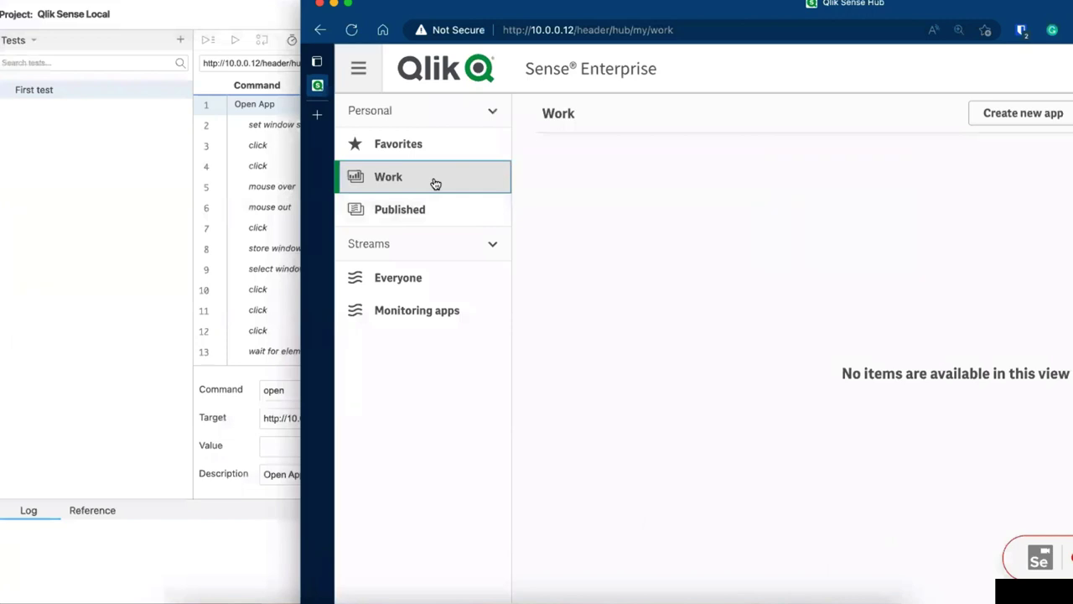
click(501, 208)
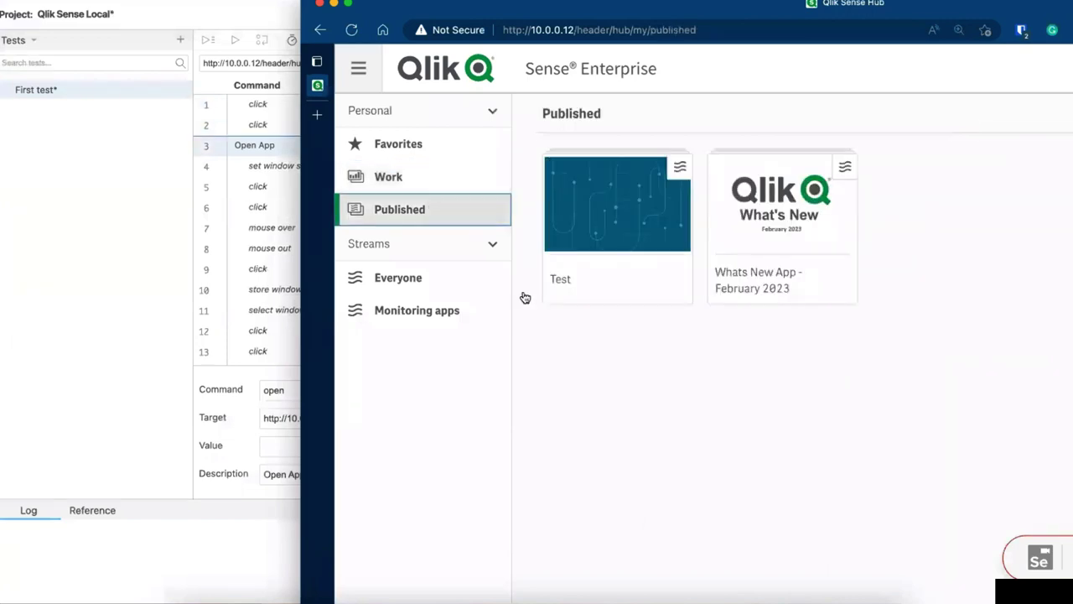
click(803, 217)
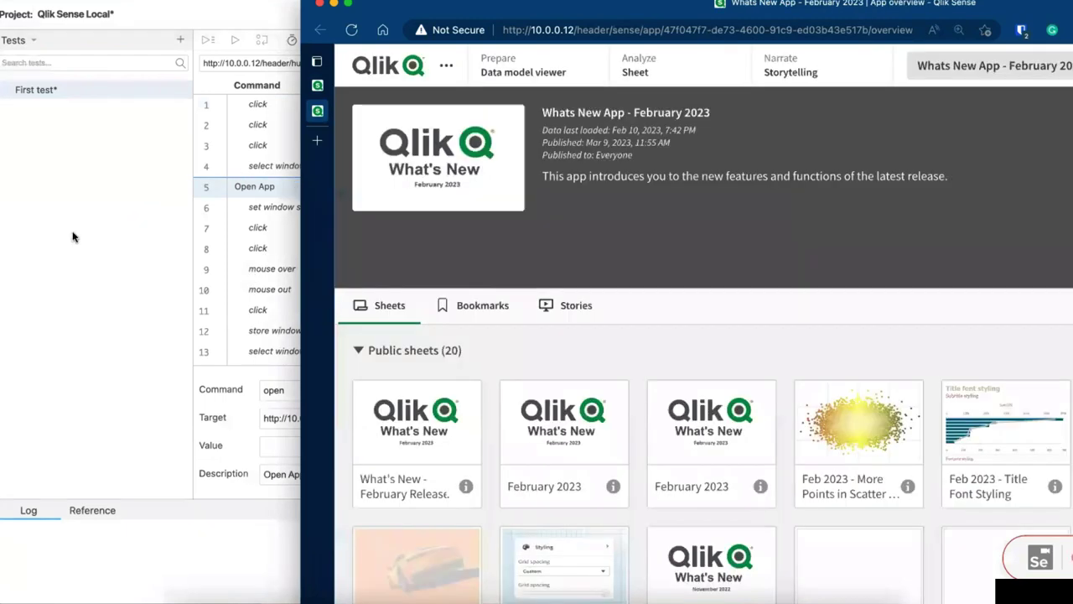
click(320, 4)
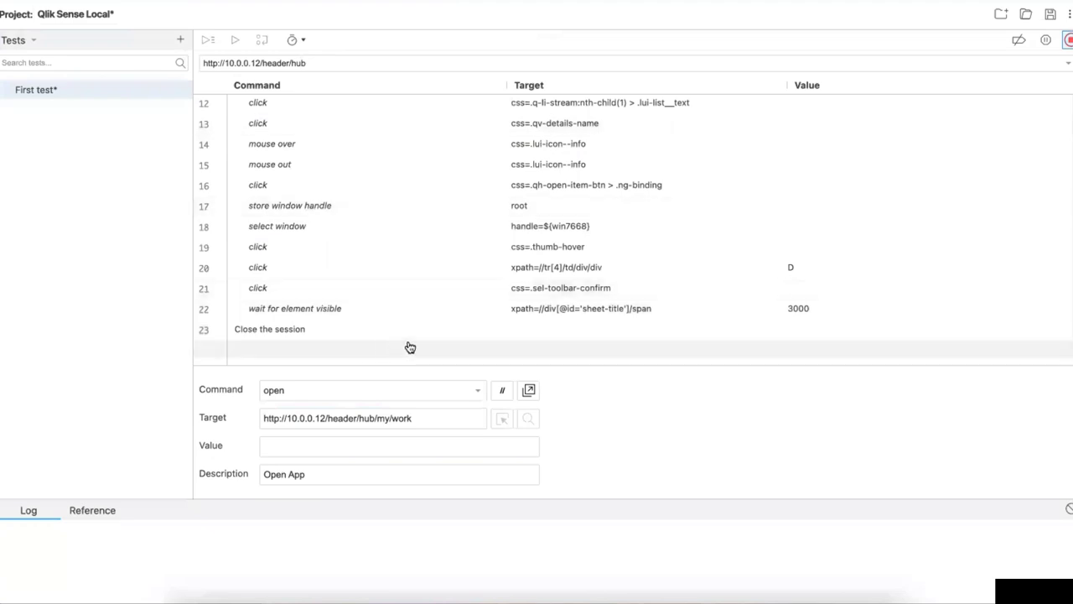
scroll(410, 345, up, 4)
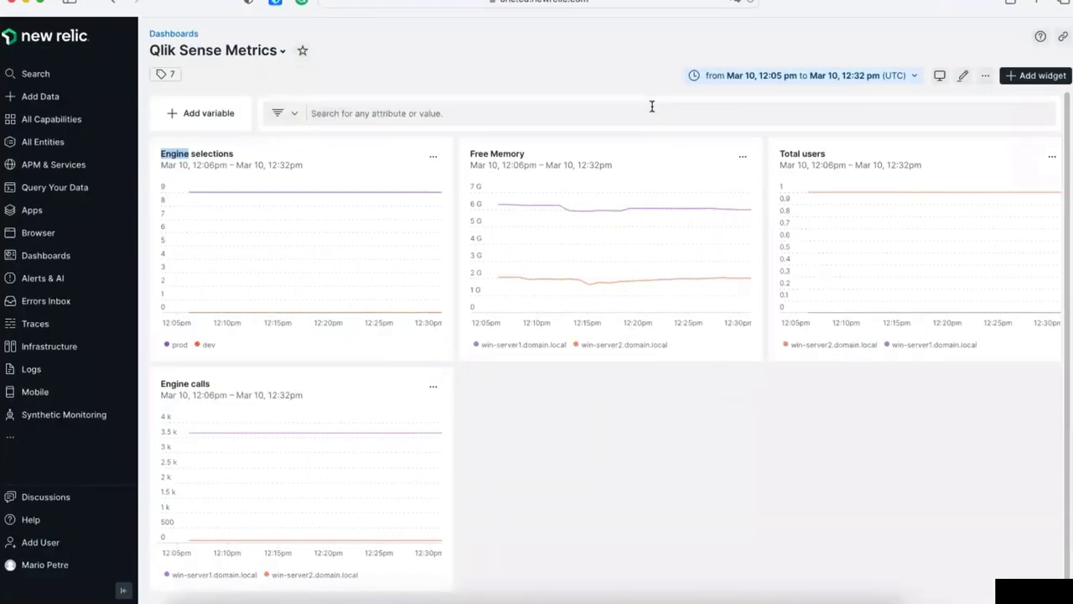
mouse_move(374, 38)
mouse_down()
mouse_move(151, 42)
mouse_move(222, 12)
mouse_up()
scroll(635, 468, down, 1)
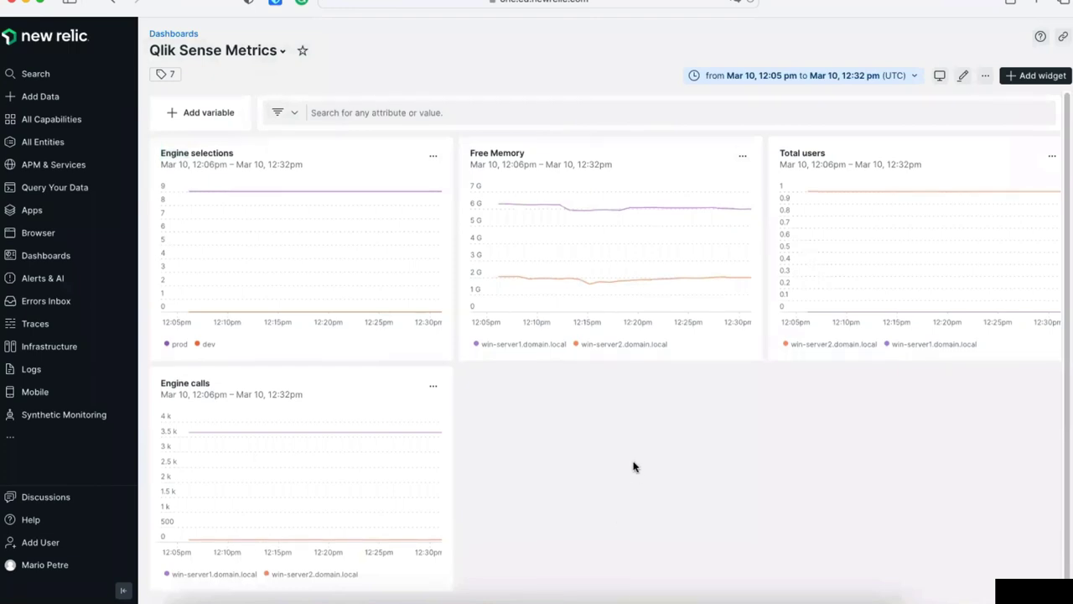
scroll(635, 467, up, 1)
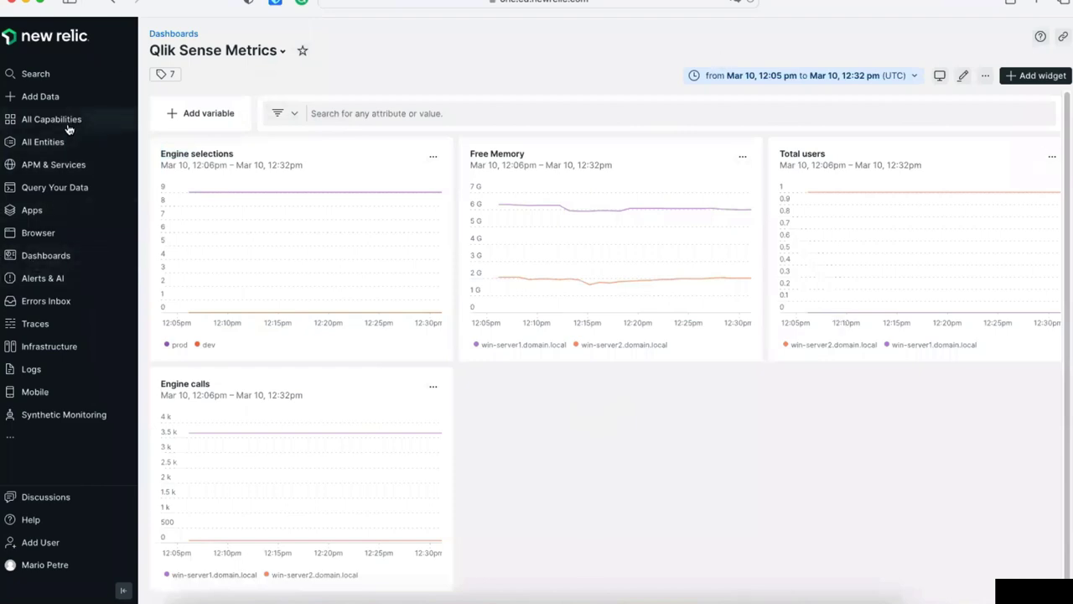
Step: Chart qs_cpuTotal split by server_name in the data explorer, then remove it from the query
click(47, 188)
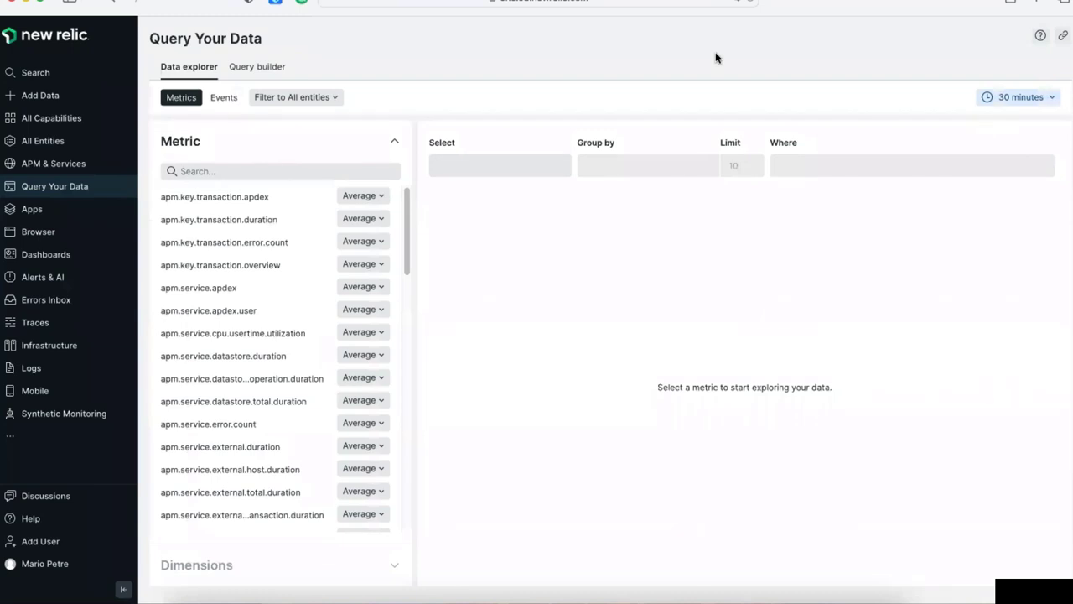
scroll(259, 244, down, 15)
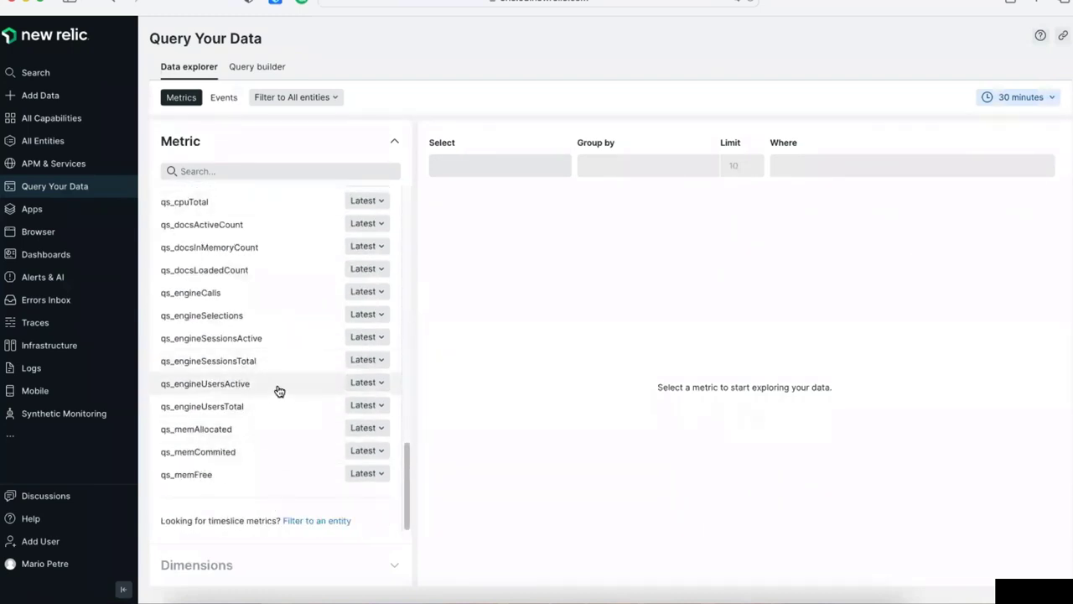
scroll(269, 461, up, 4)
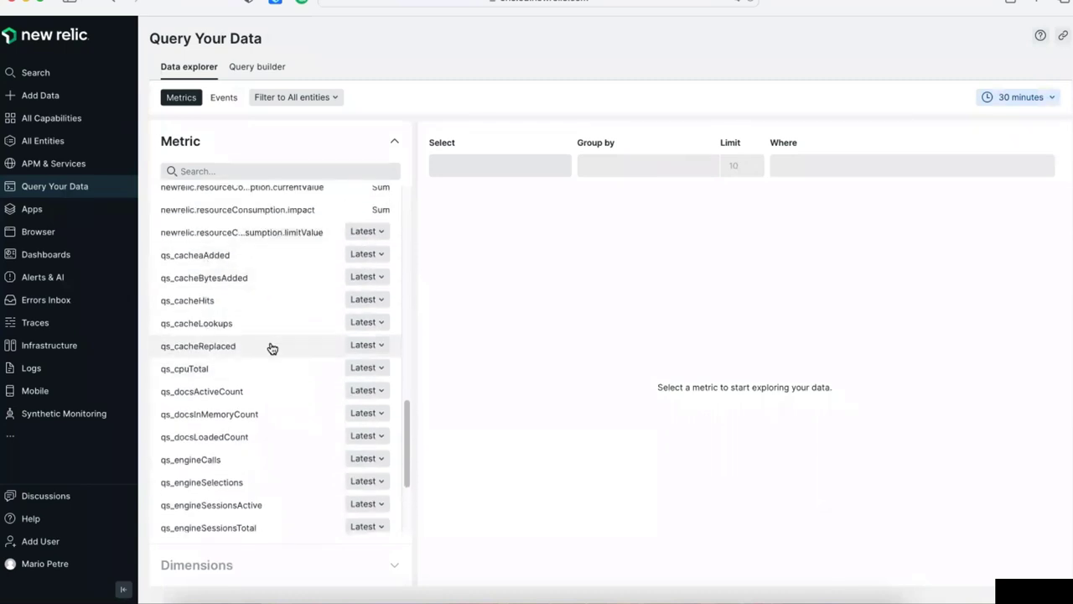
click(240, 369)
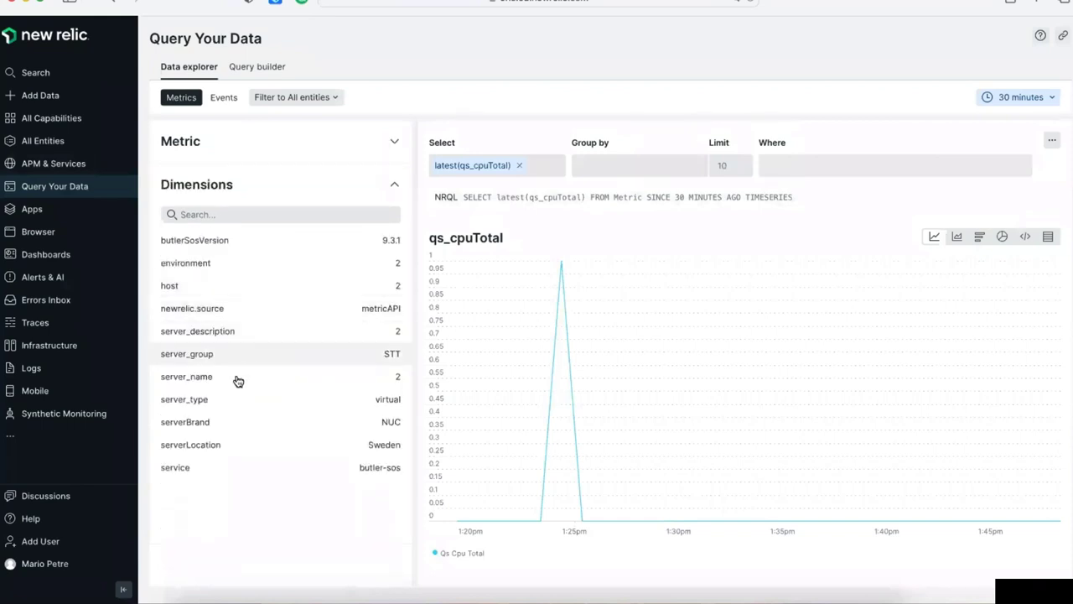
click(238, 379)
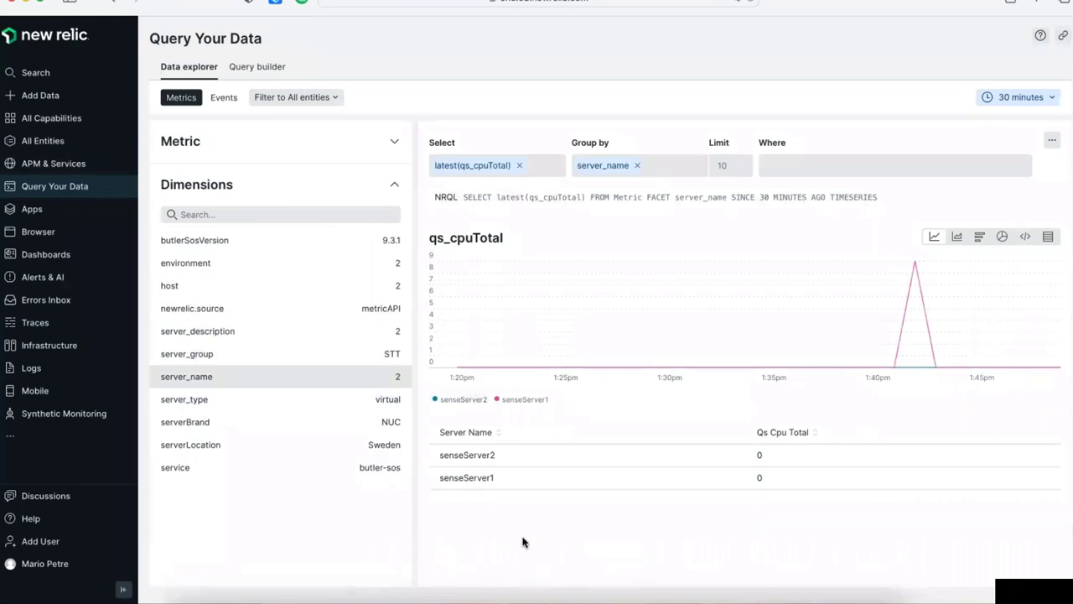
click(519, 166)
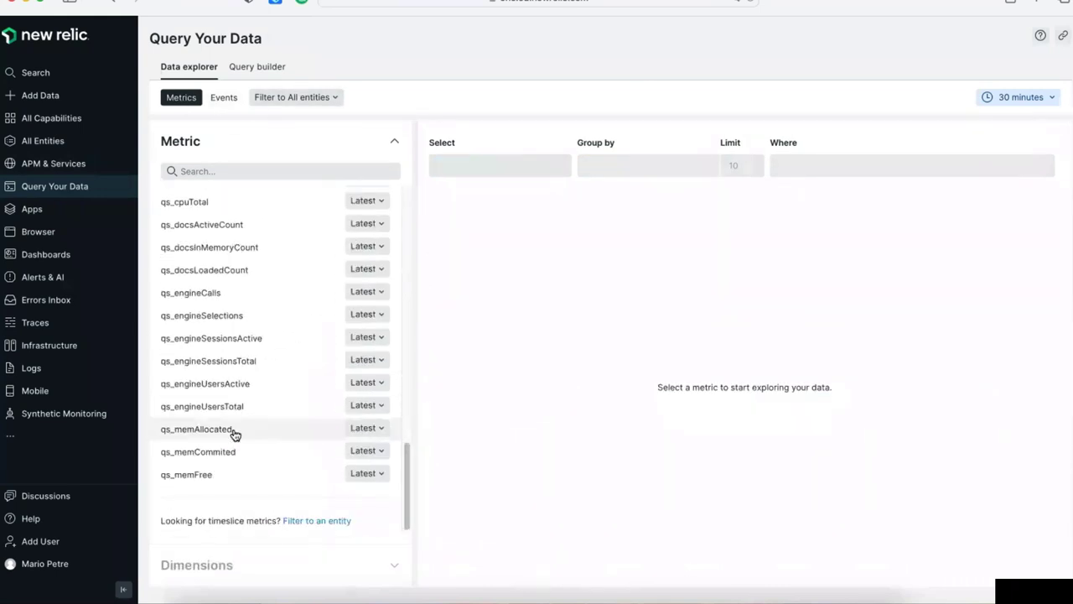
Step: Chart qs_memAllocated grouped by server_name, then regroup it by host
click(232, 427)
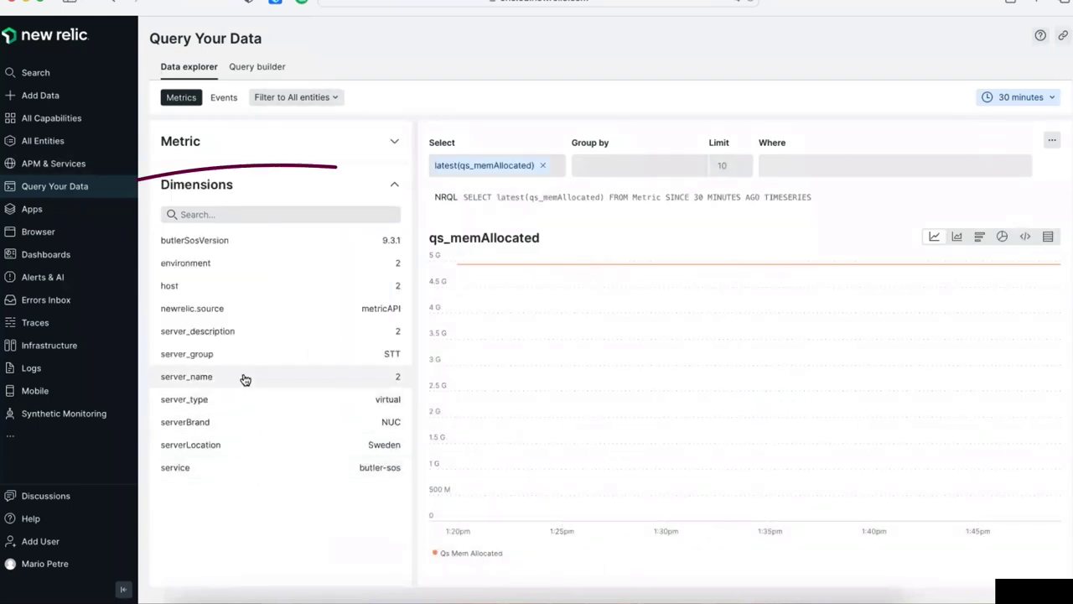
click(244, 378)
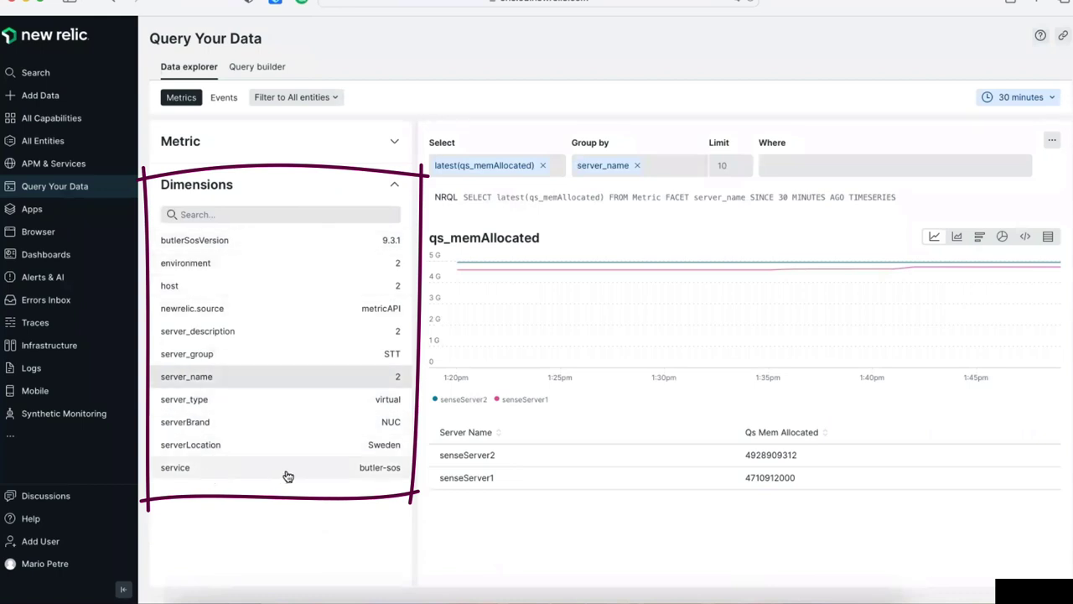
click(210, 286)
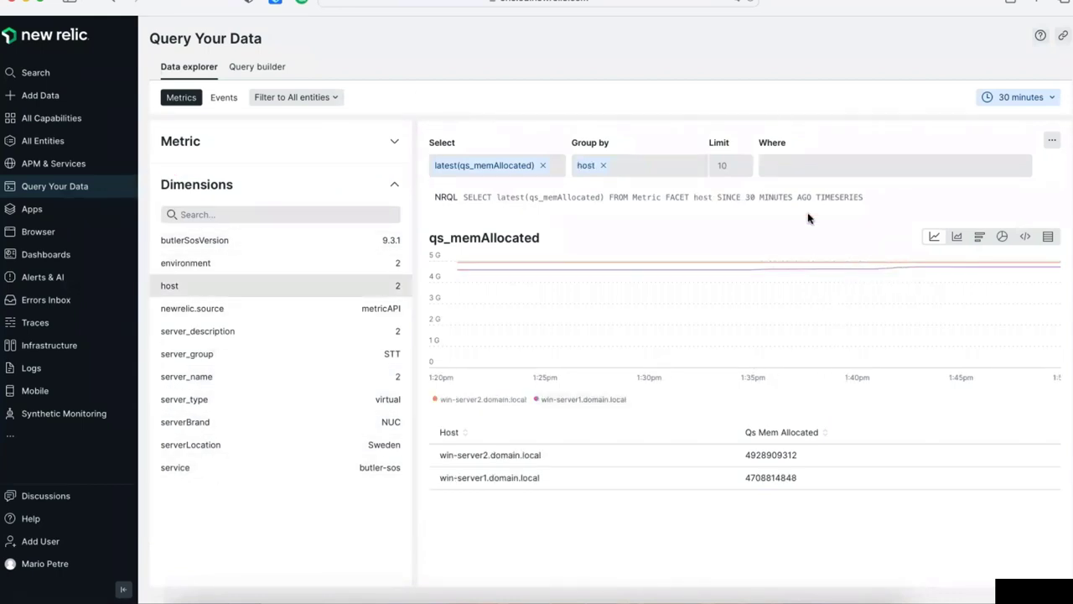
click(47, 255)
Step: Reopen Qlik Sense Metrics and zoom all charts to Mar 10, 1:34–1:38 pm via Total users
click(235, 162)
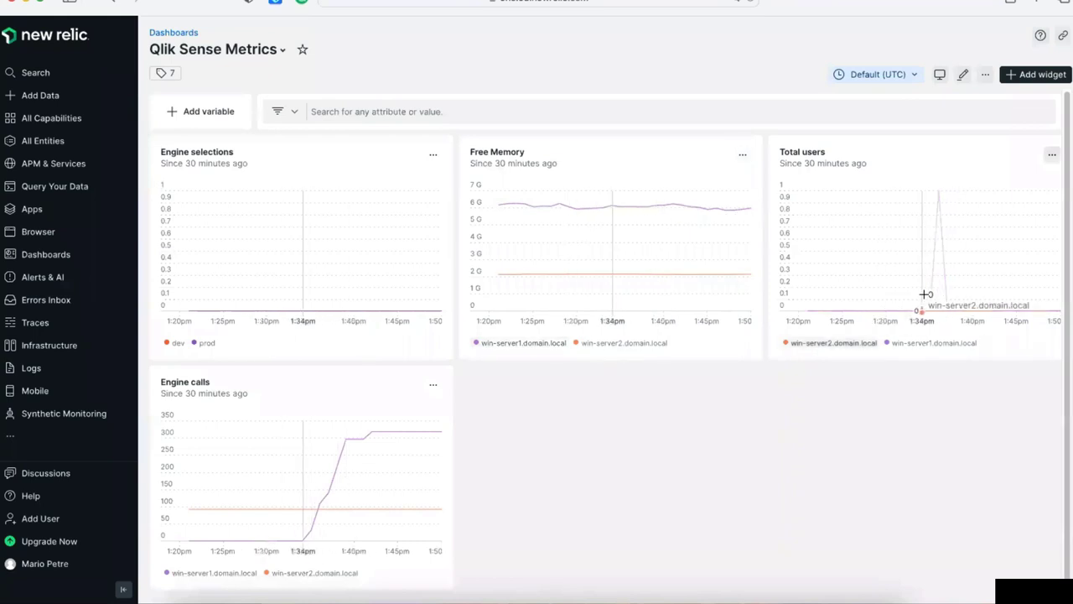
drag(923, 293, 961, 293)
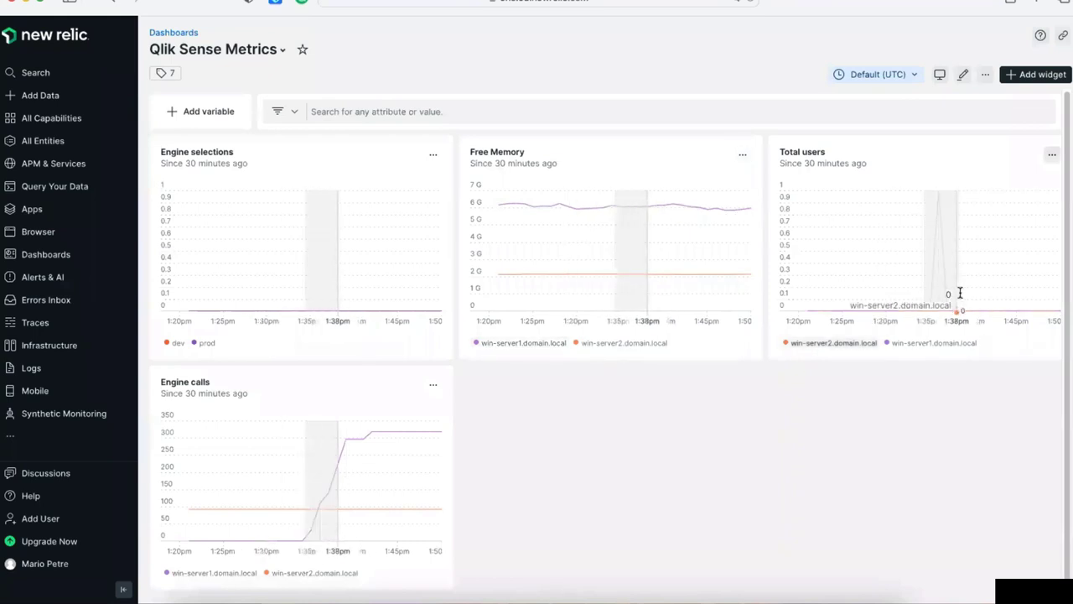